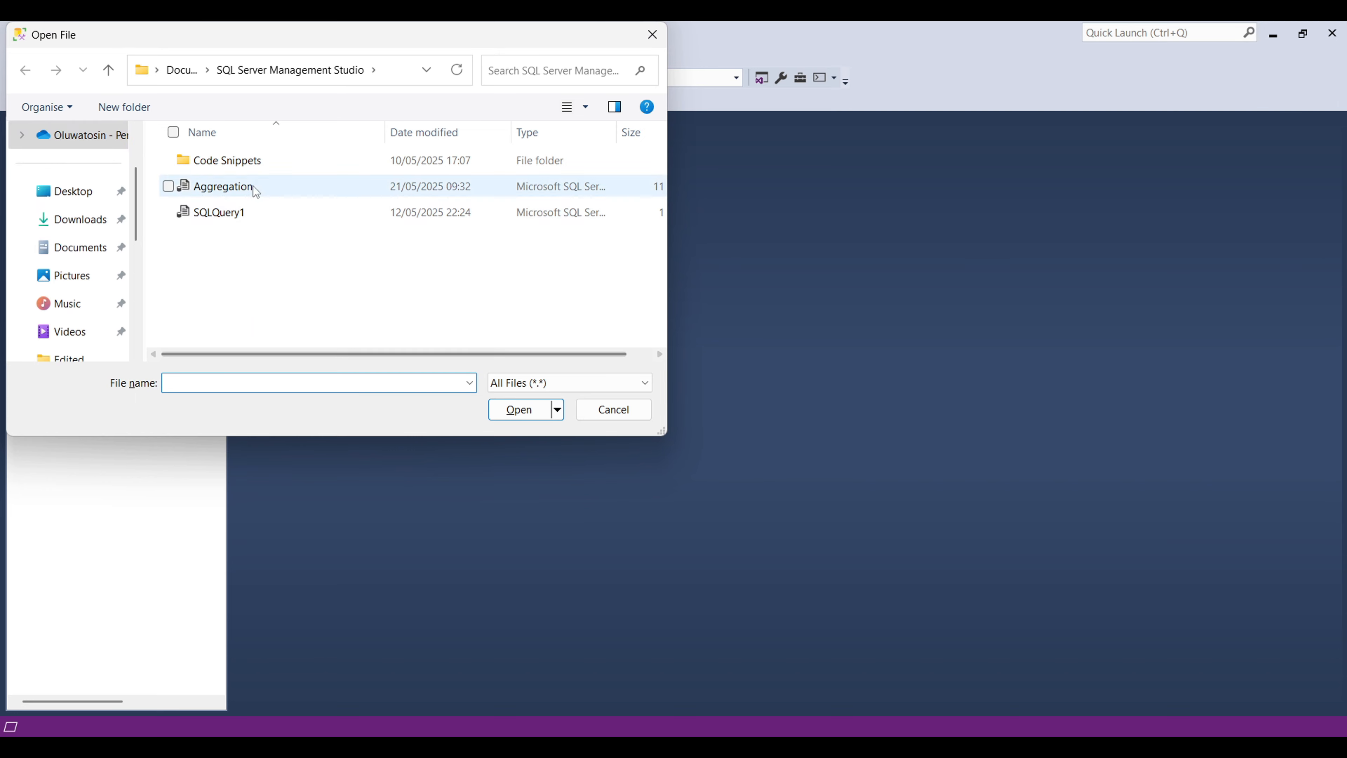
Step: Open the Aggregation.sql script file, declining to normalize its line endings
left_click(252, 187)
left_click(519, 411)
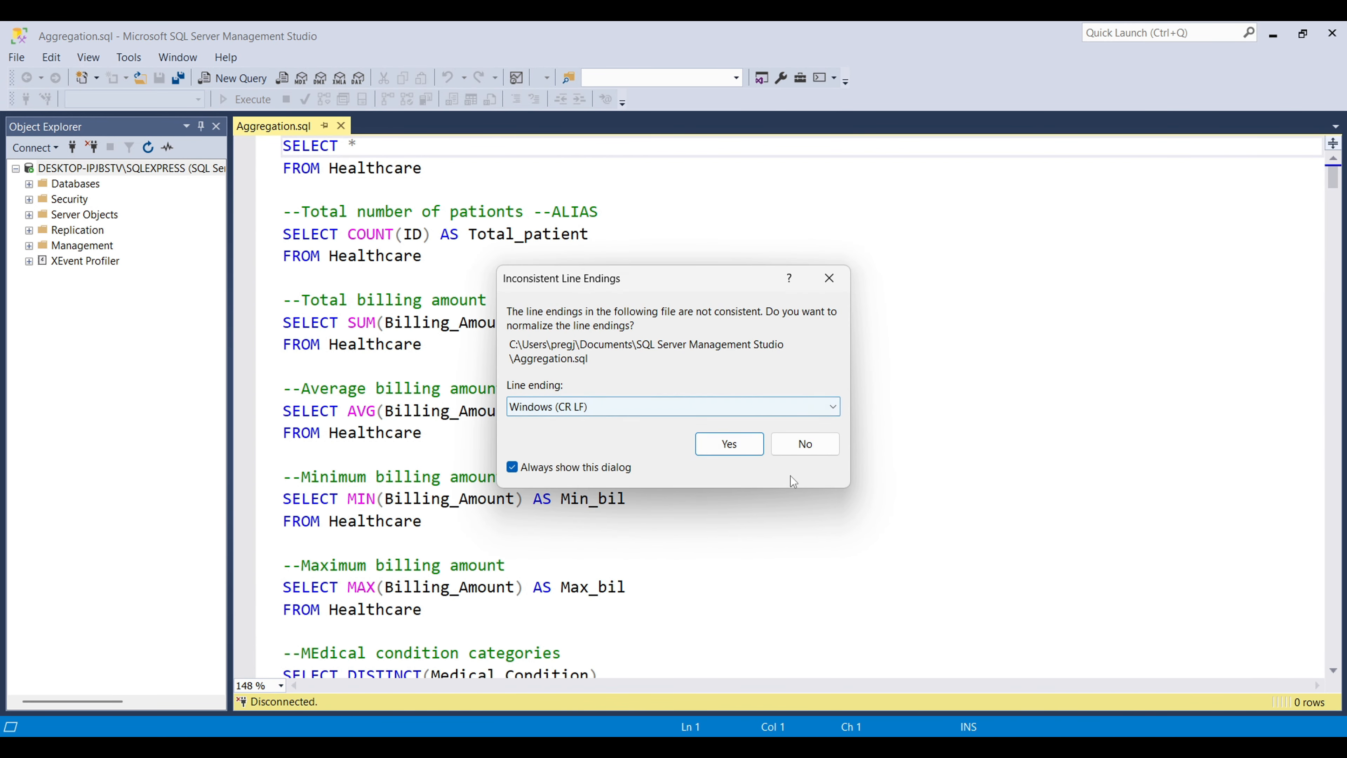
left_click(785, 445)
Step: Run the SELECT * FROM Healthcare query against the MyFirstDB database
left_click_drag(434, 168, 283, 145)
left_click(238, 100)
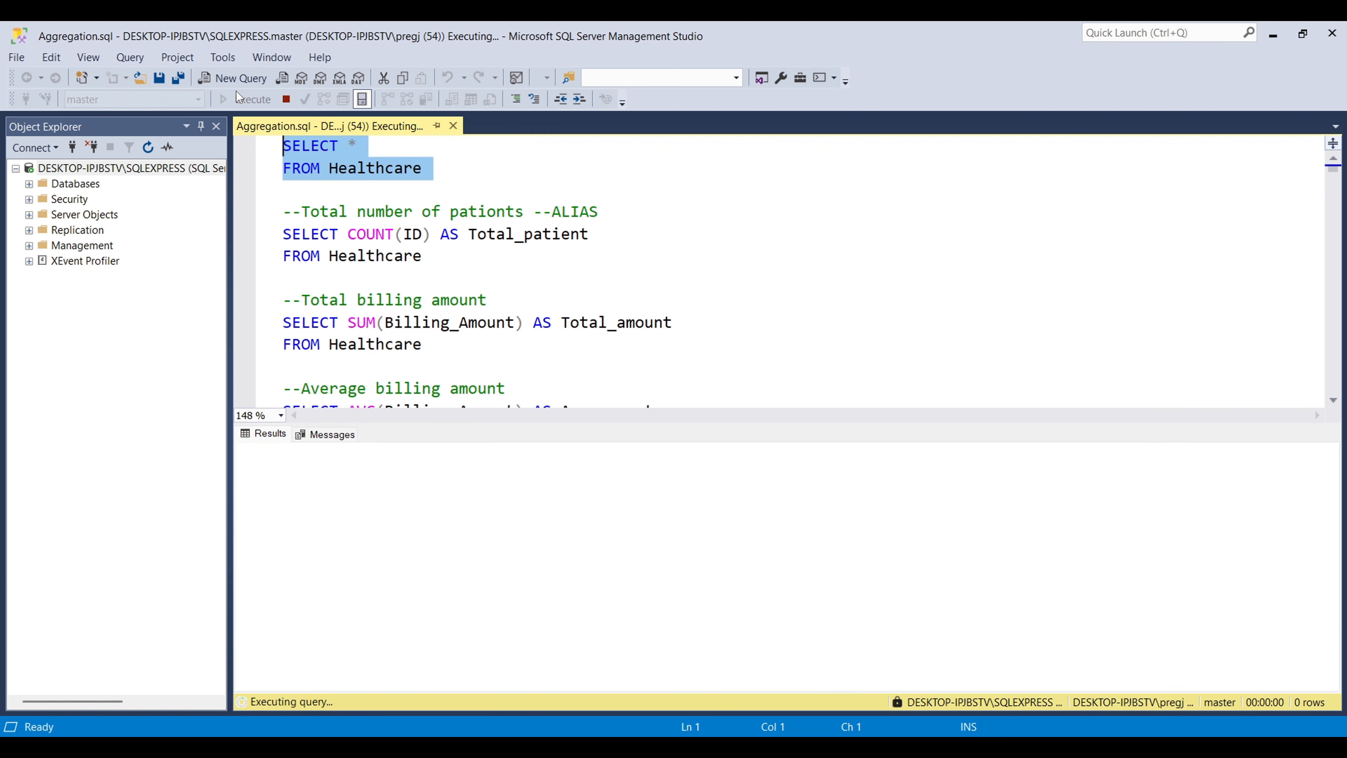
left_click(197, 100)
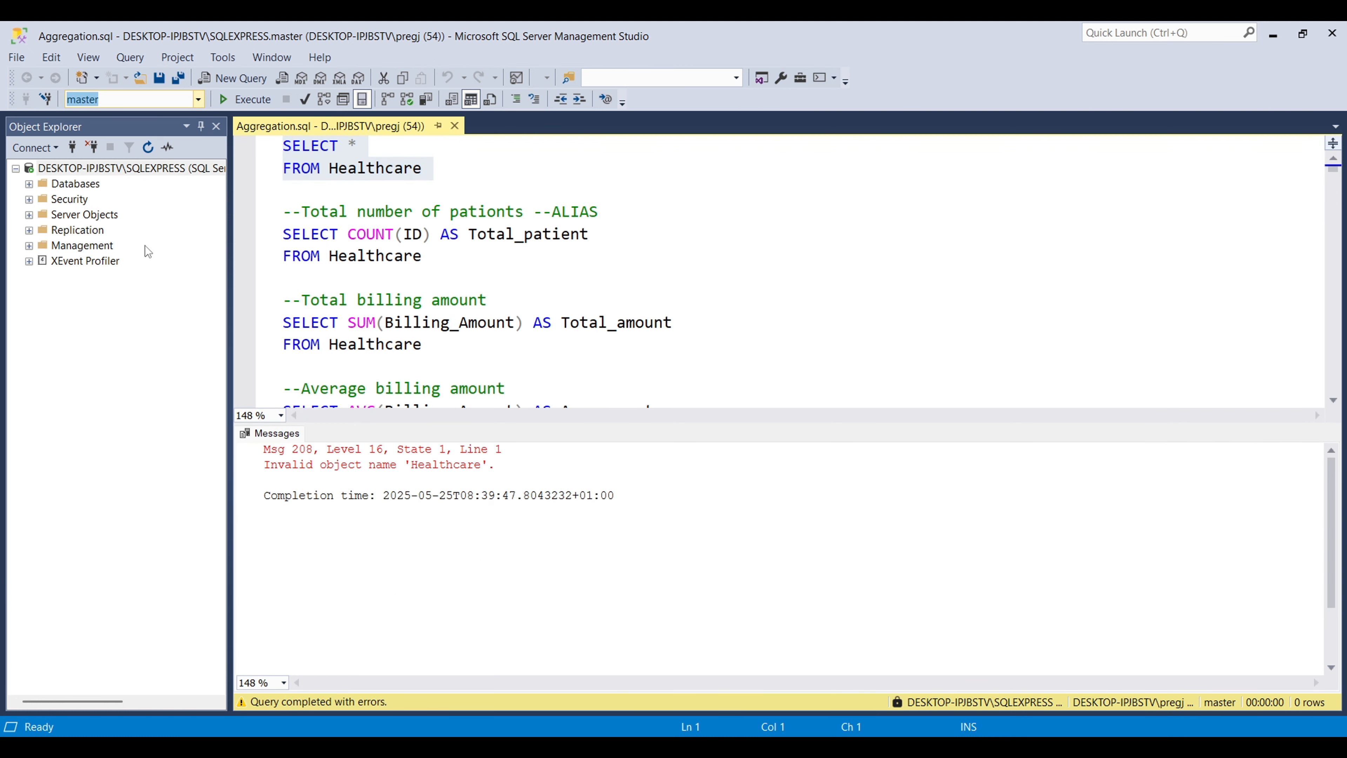
left_click(197, 99)
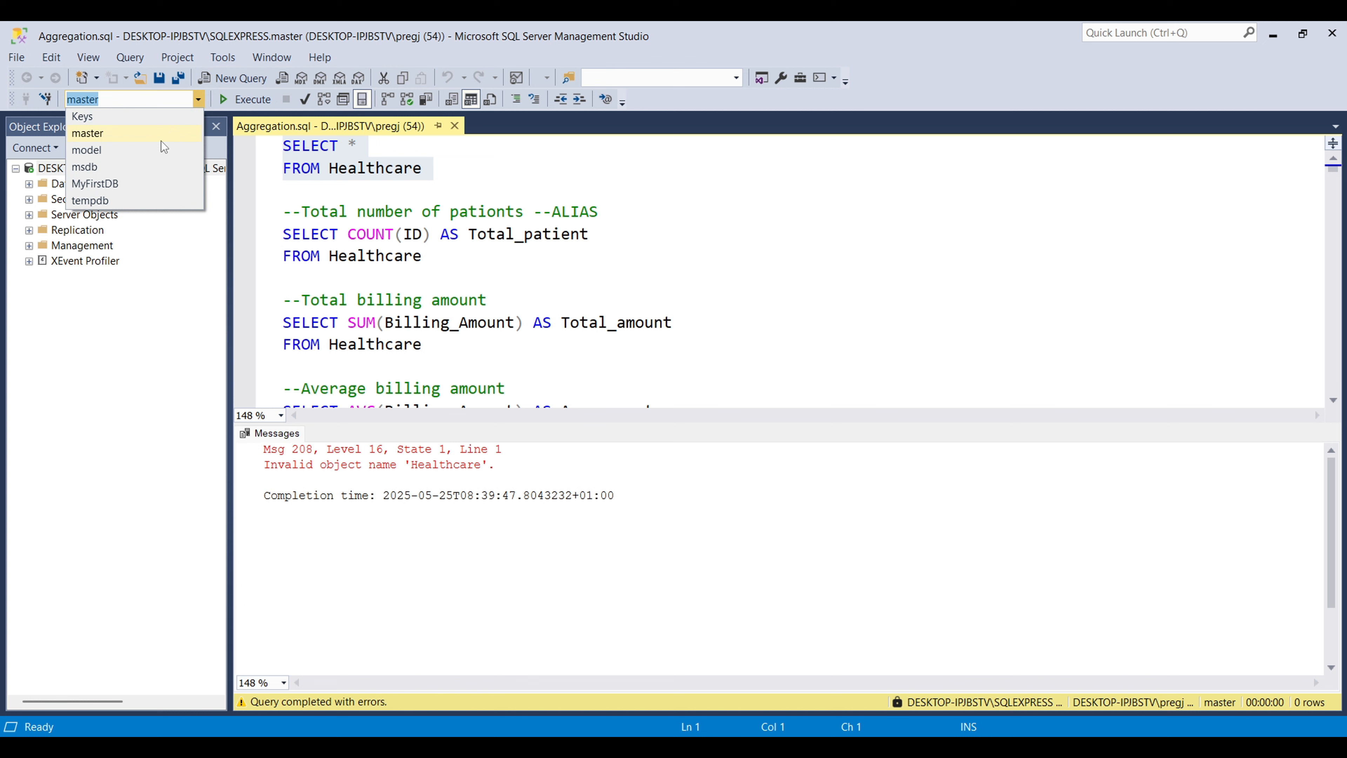
left_click(125, 188)
left_click(263, 105)
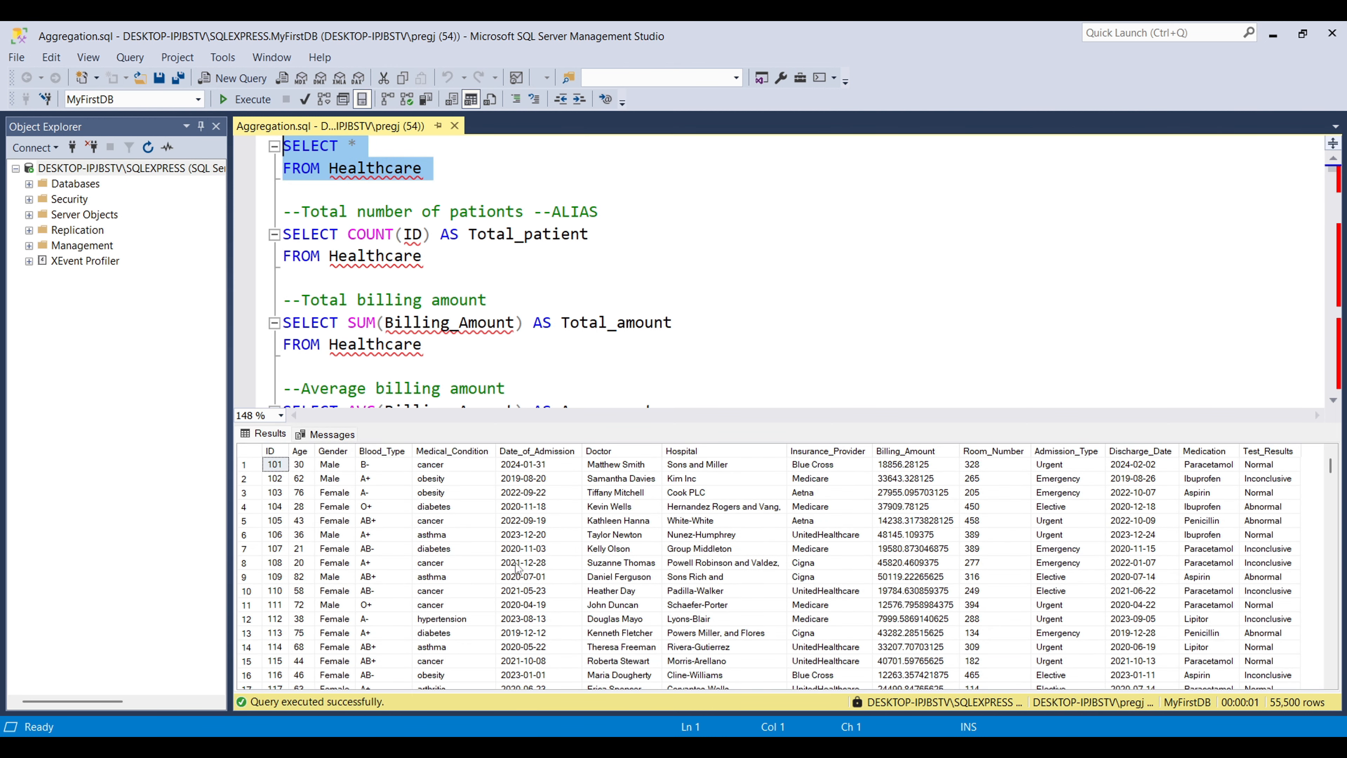
Step: Scroll through the script to review the saved queries
left_click(504, 261)
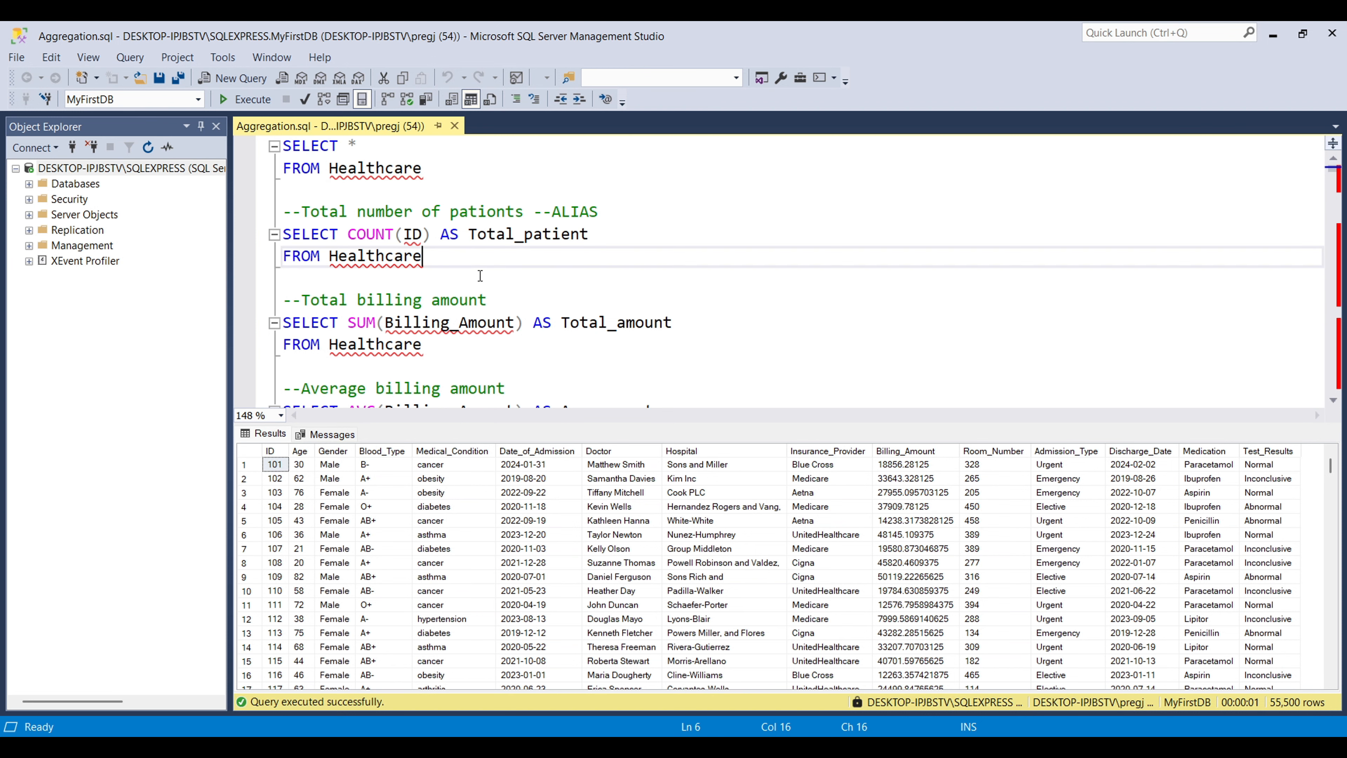
scroll(481, 276, "down", 15)
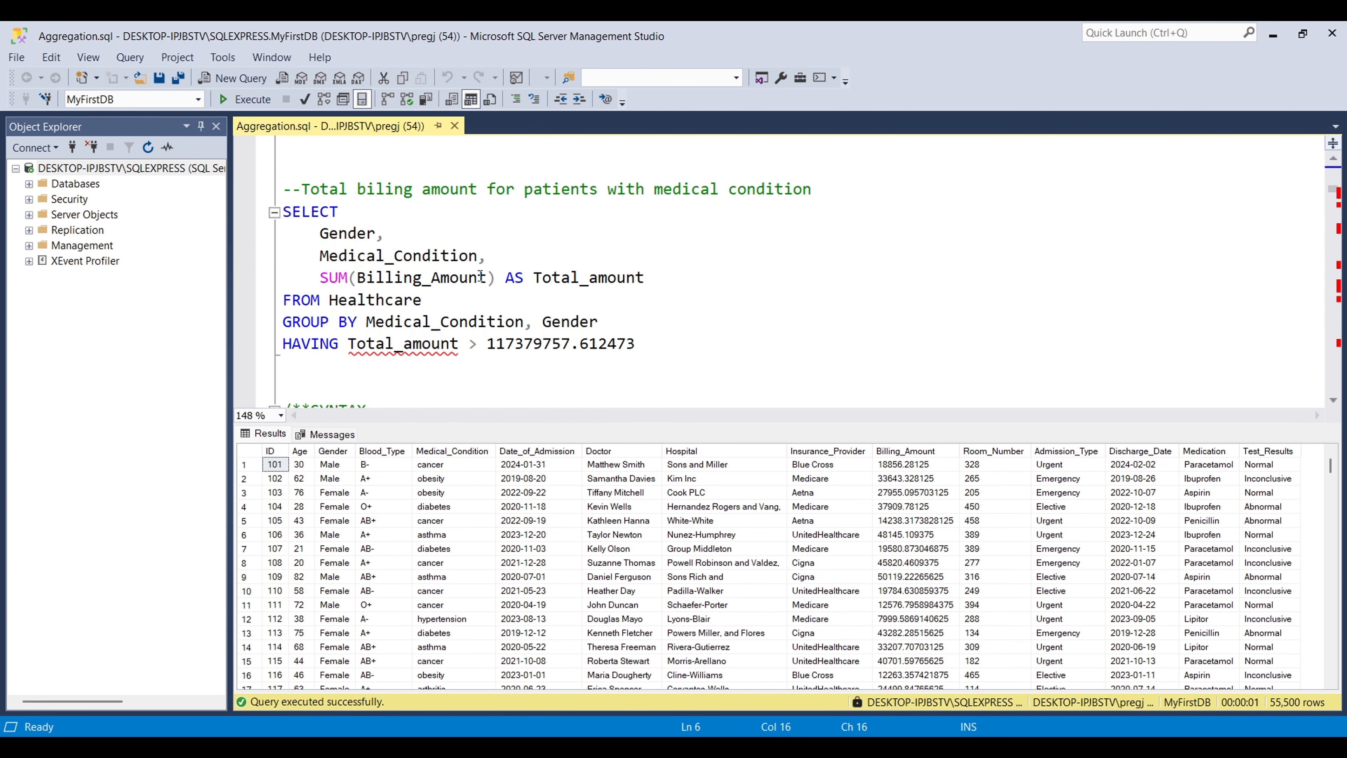
scroll(480, 275, "up", 6)
scroll(480, 275, "down", 11)
scroll(479, 275, "down", 20)
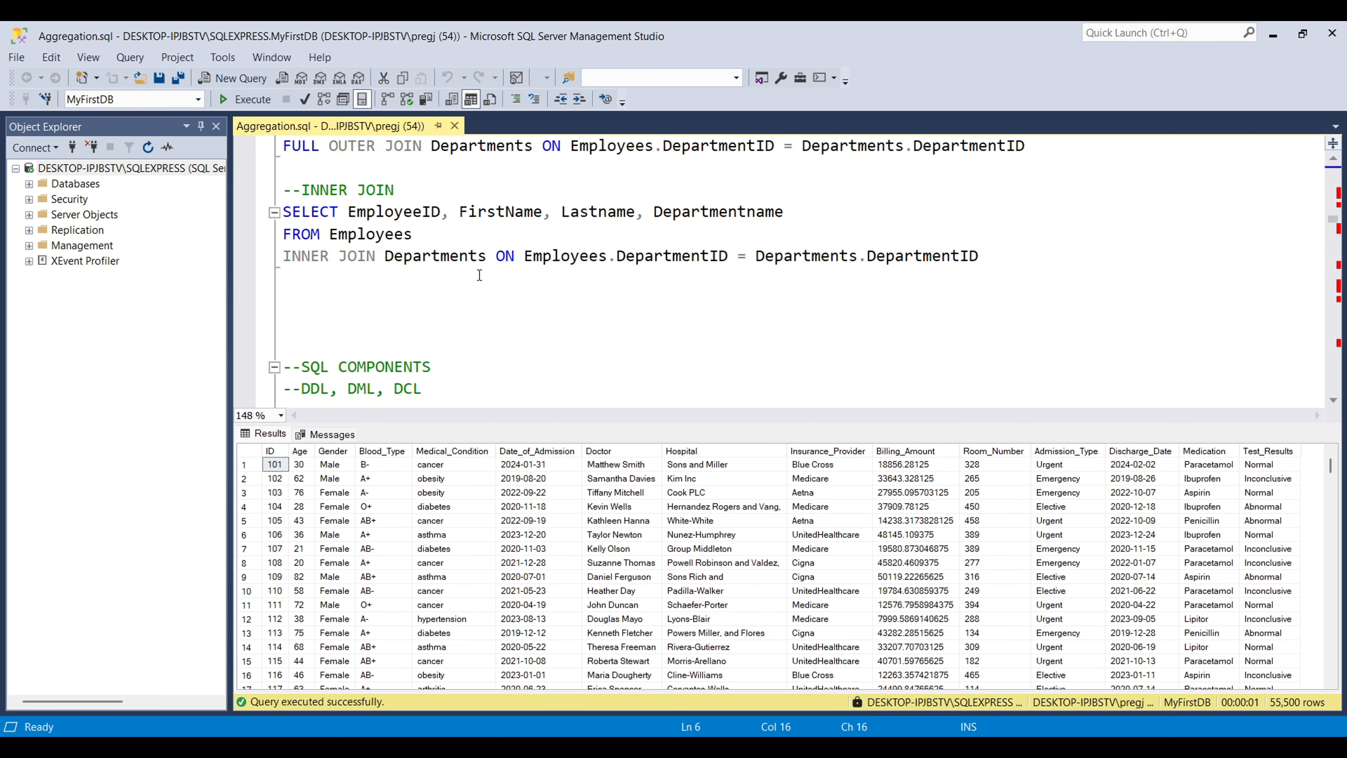
scroll(487, 238, "down", 12)
scroll(487, 238, "up", 1)
scroll(242, 455, "down", 12)
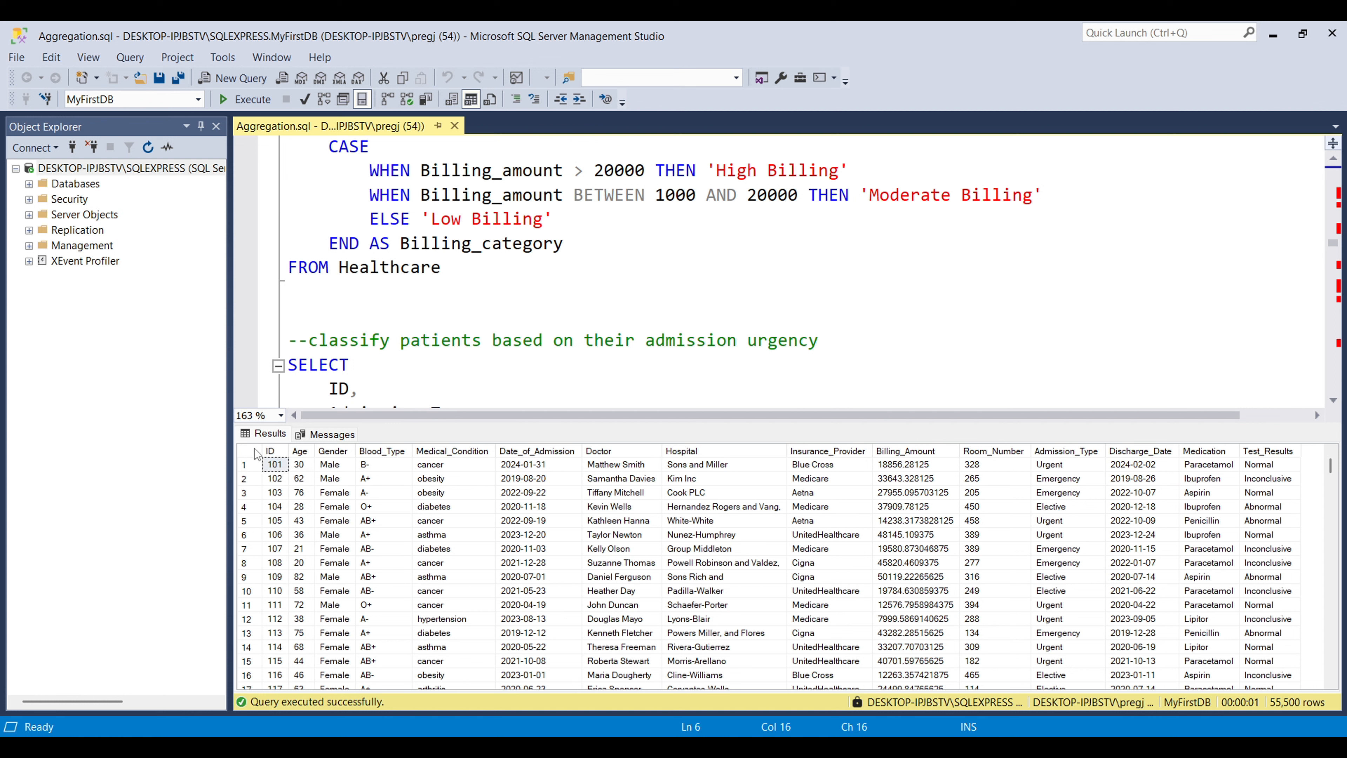
Step: Select all query results and paste them into a new blank Excel workbook
left_click(255, 448)
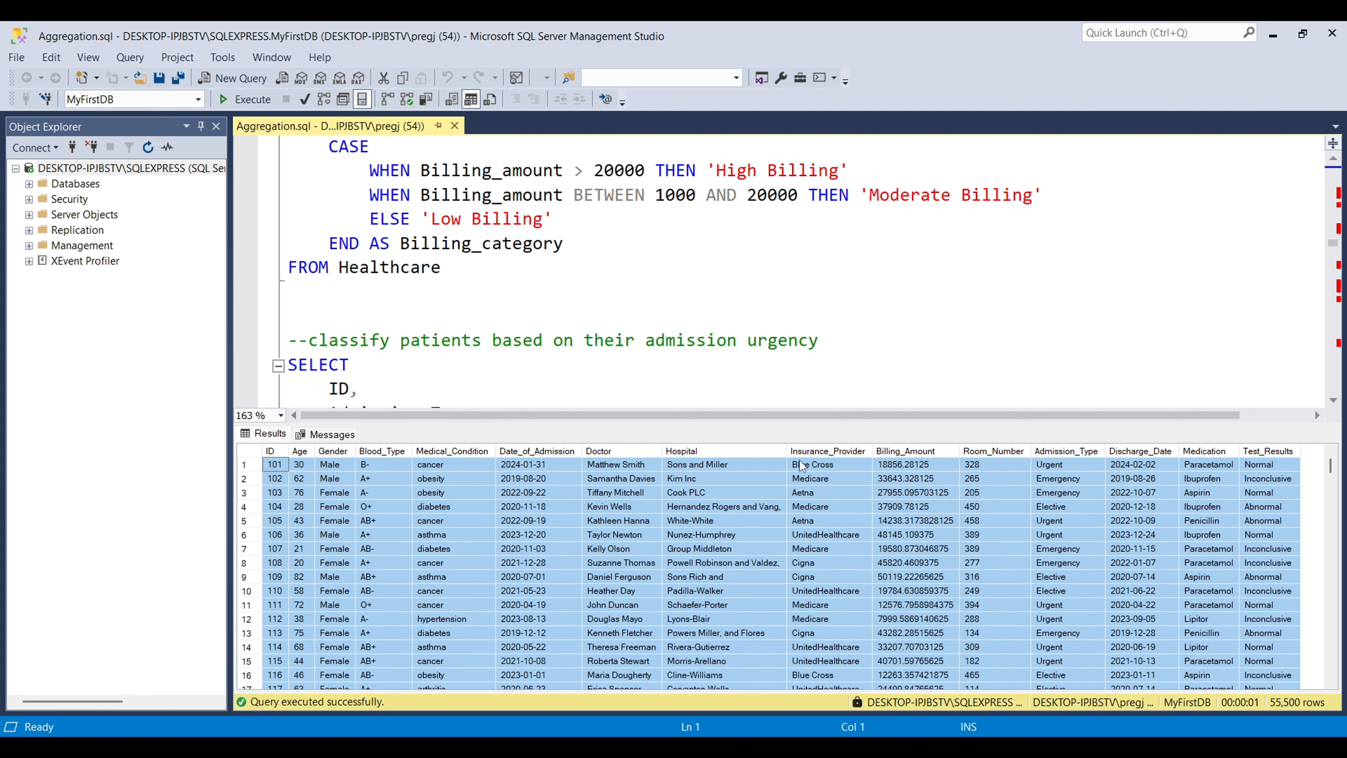
key("super")
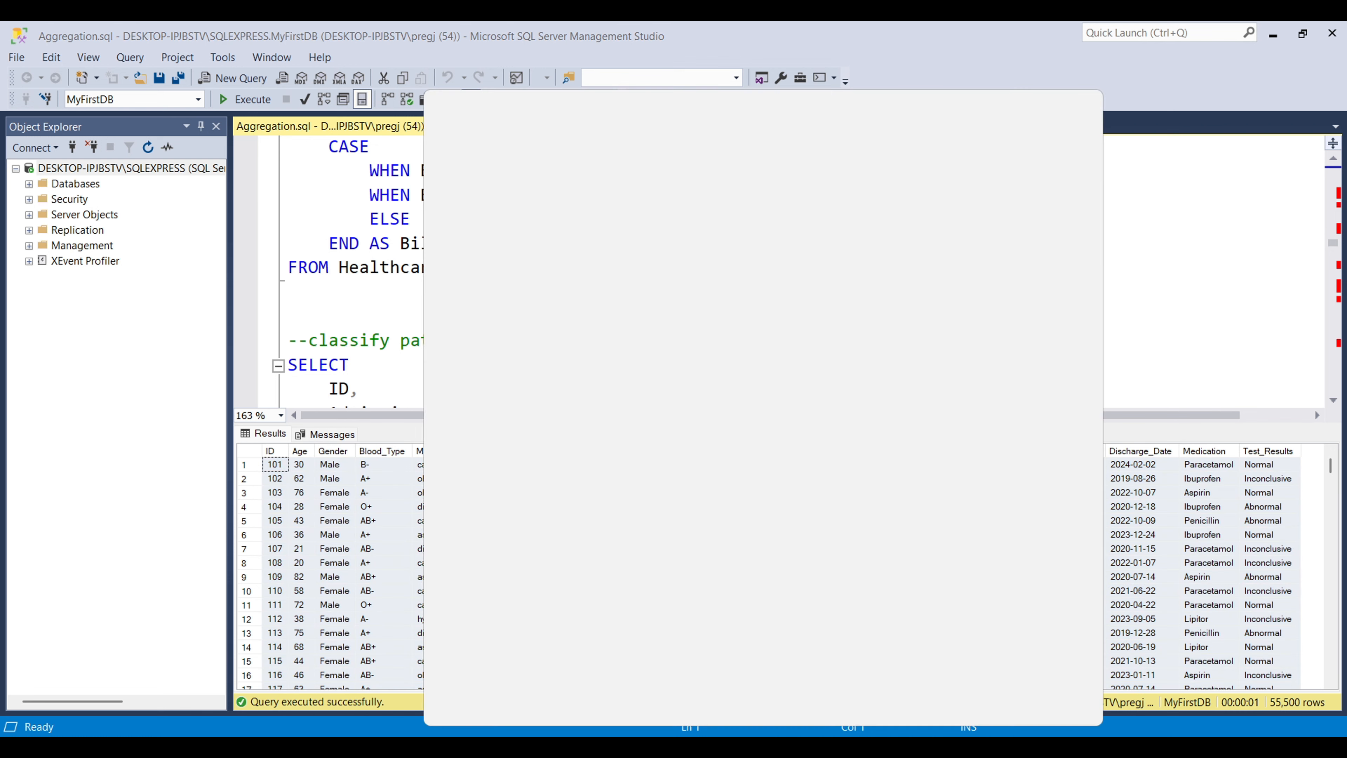
type("ex")
key("Return")
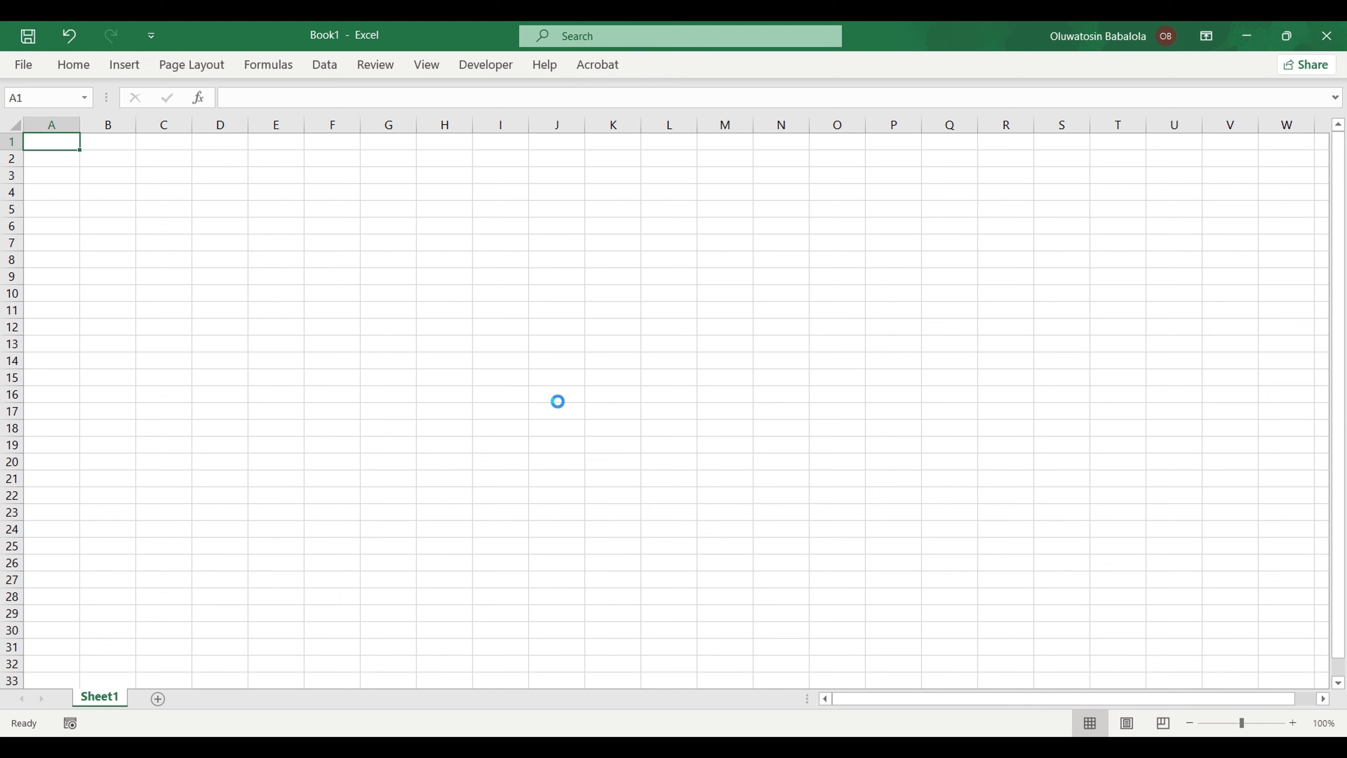
key("ctrl+v")
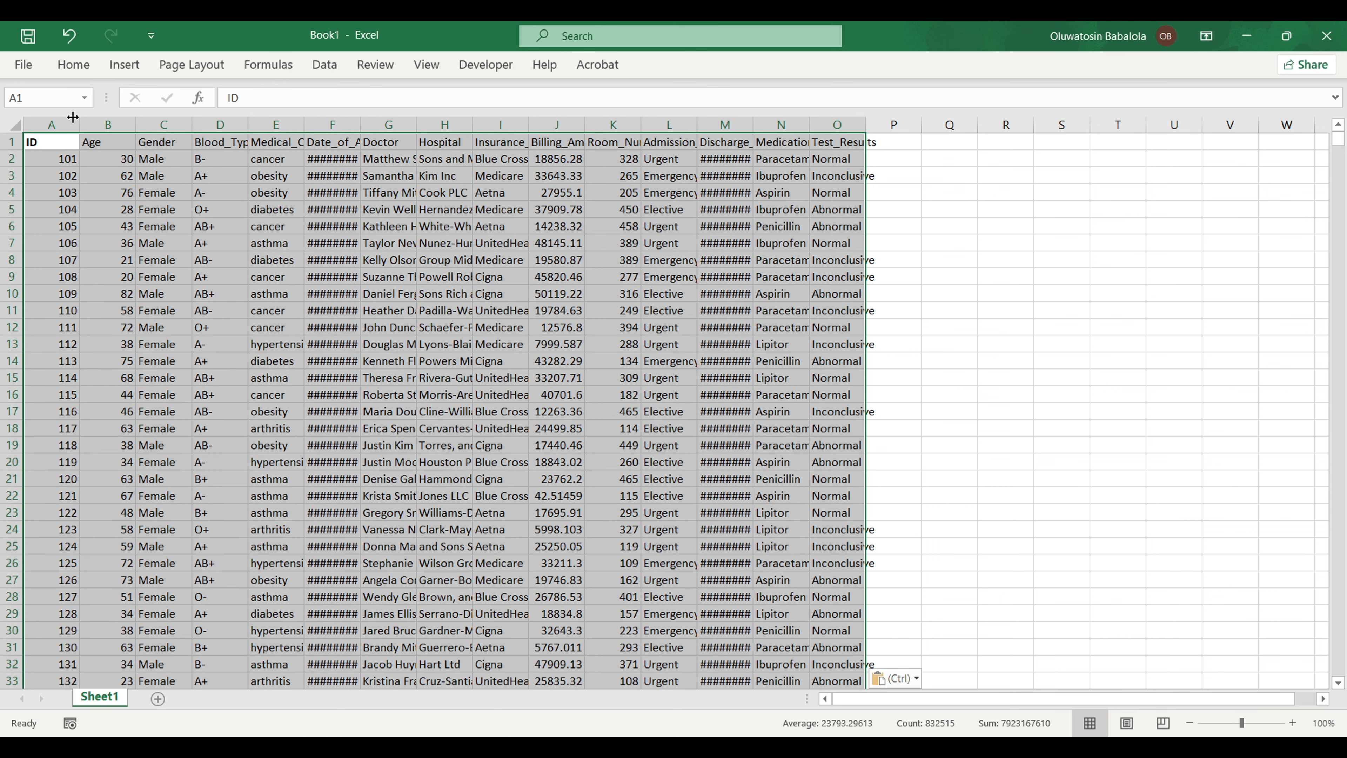
Step: Autofit all column widths of the pasted healthcare data
left_click(16, 127)
double_click(81, 122)
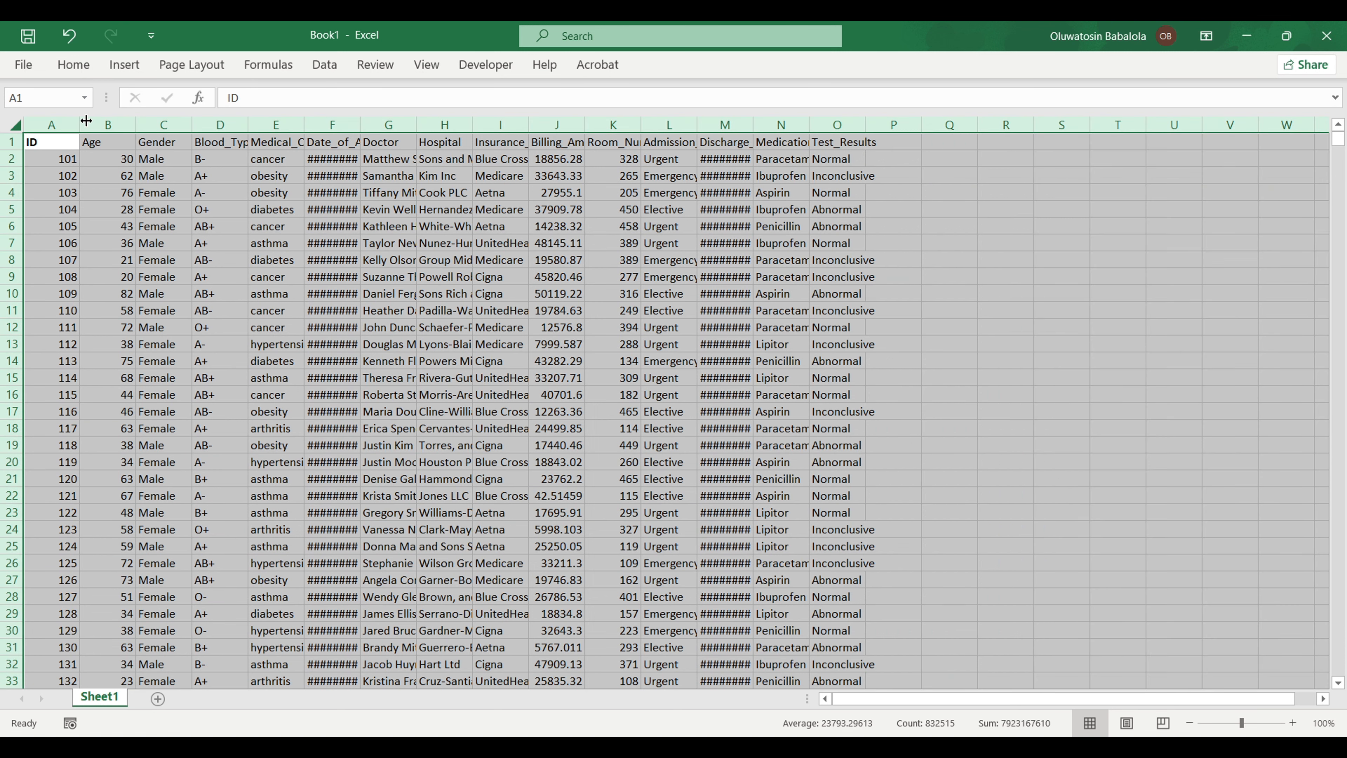
left_click(193, 275)
key("ctrl+Right")
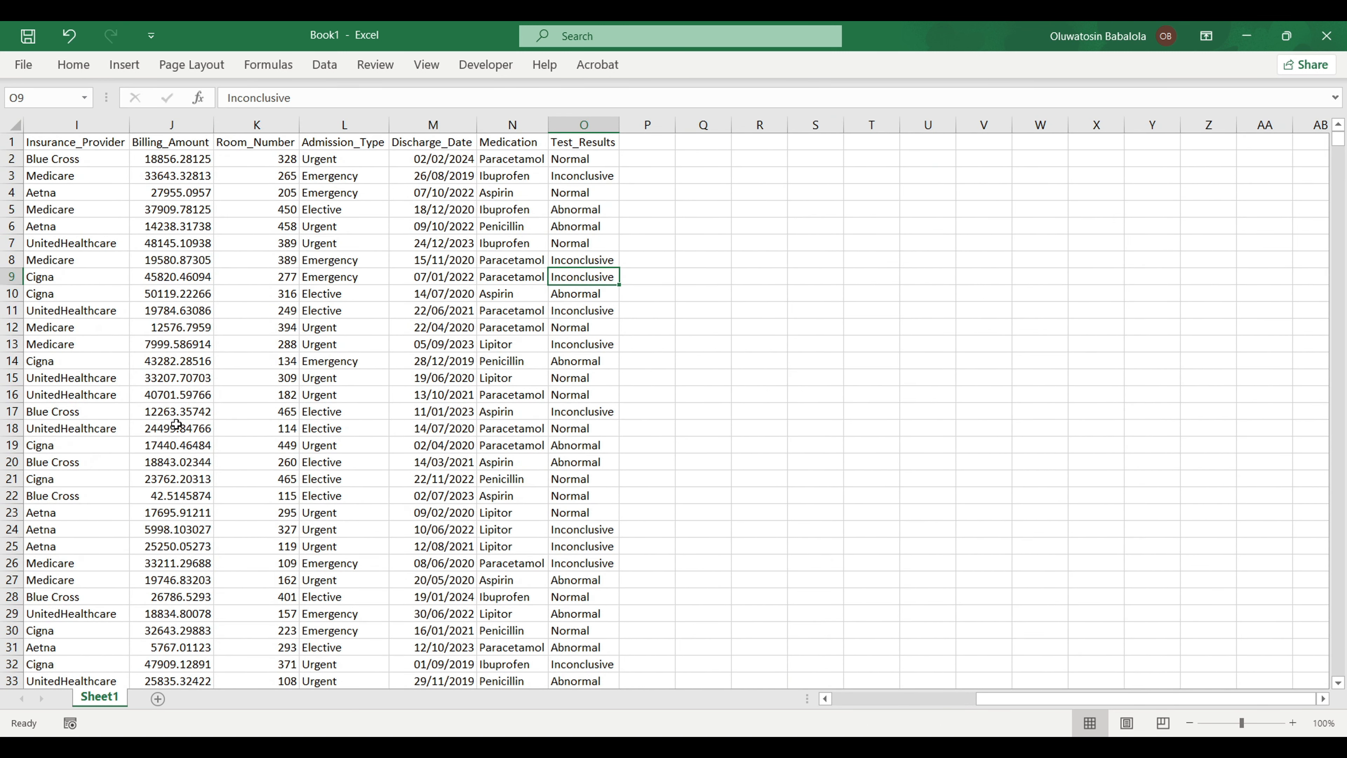
left_click_drag(1208, 701, 1063, 702)
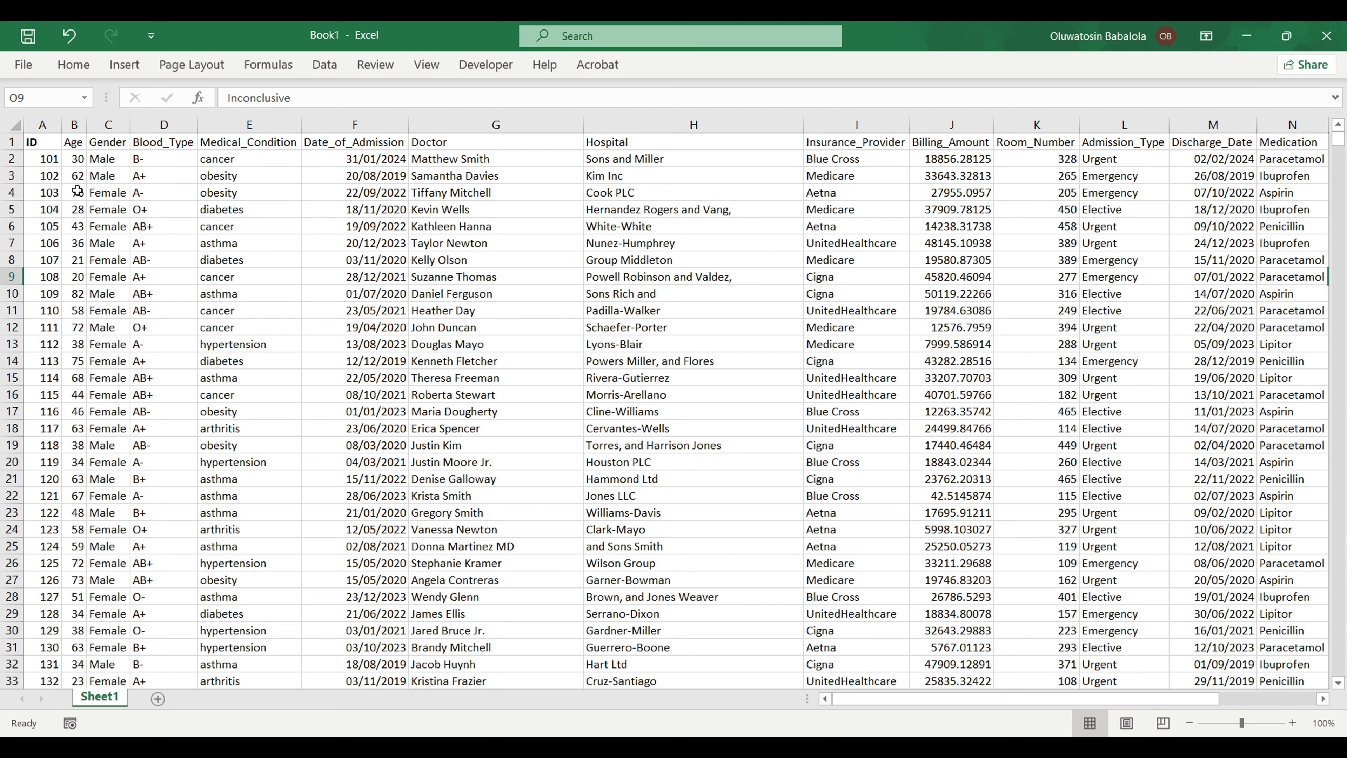
left_click(50, 143)
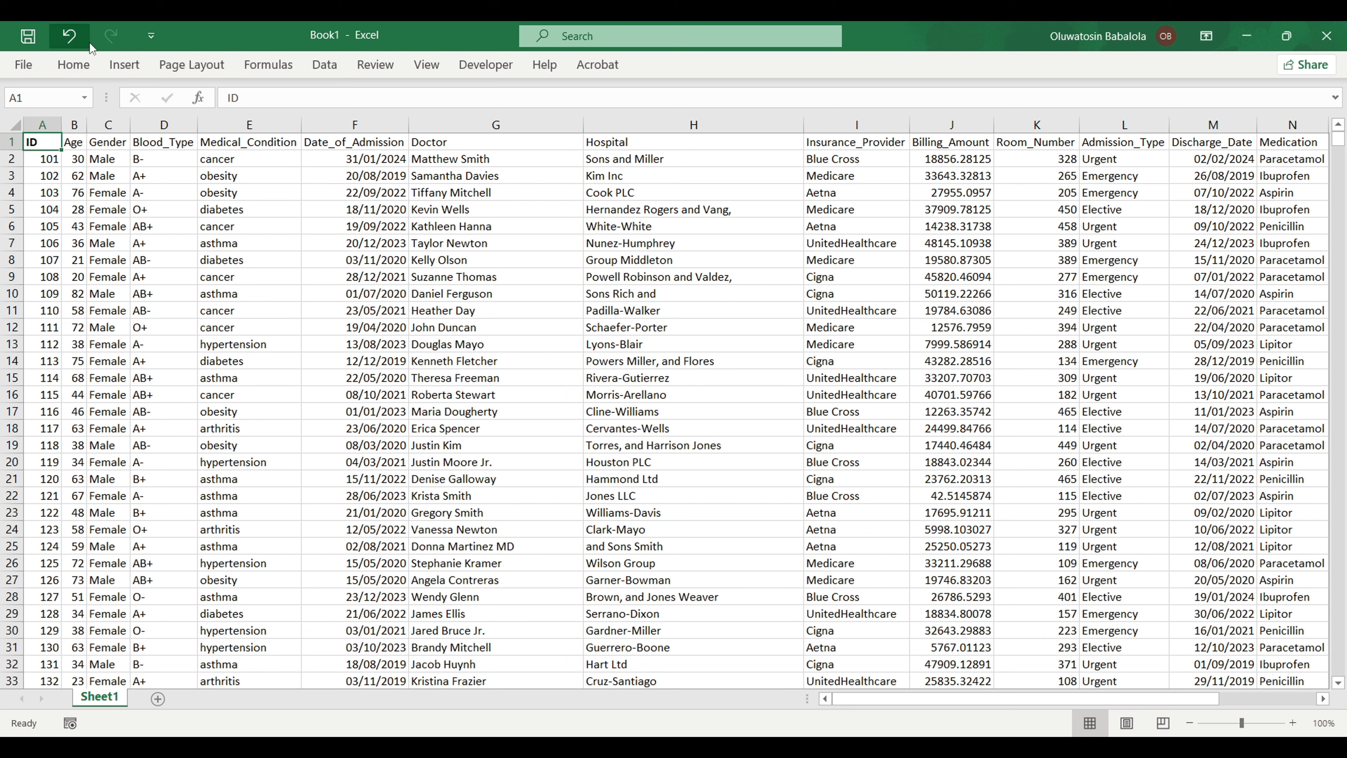
left_click(74, 64)
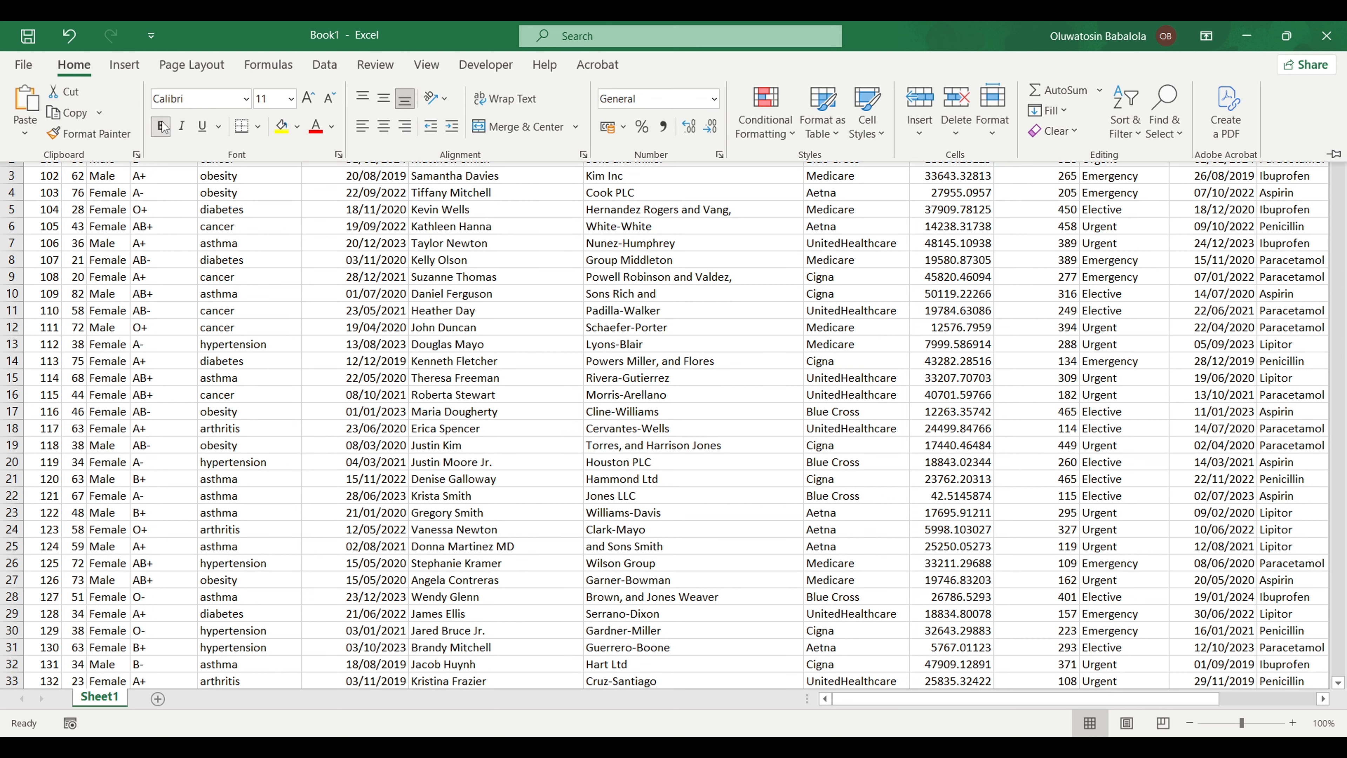
key("Escape")
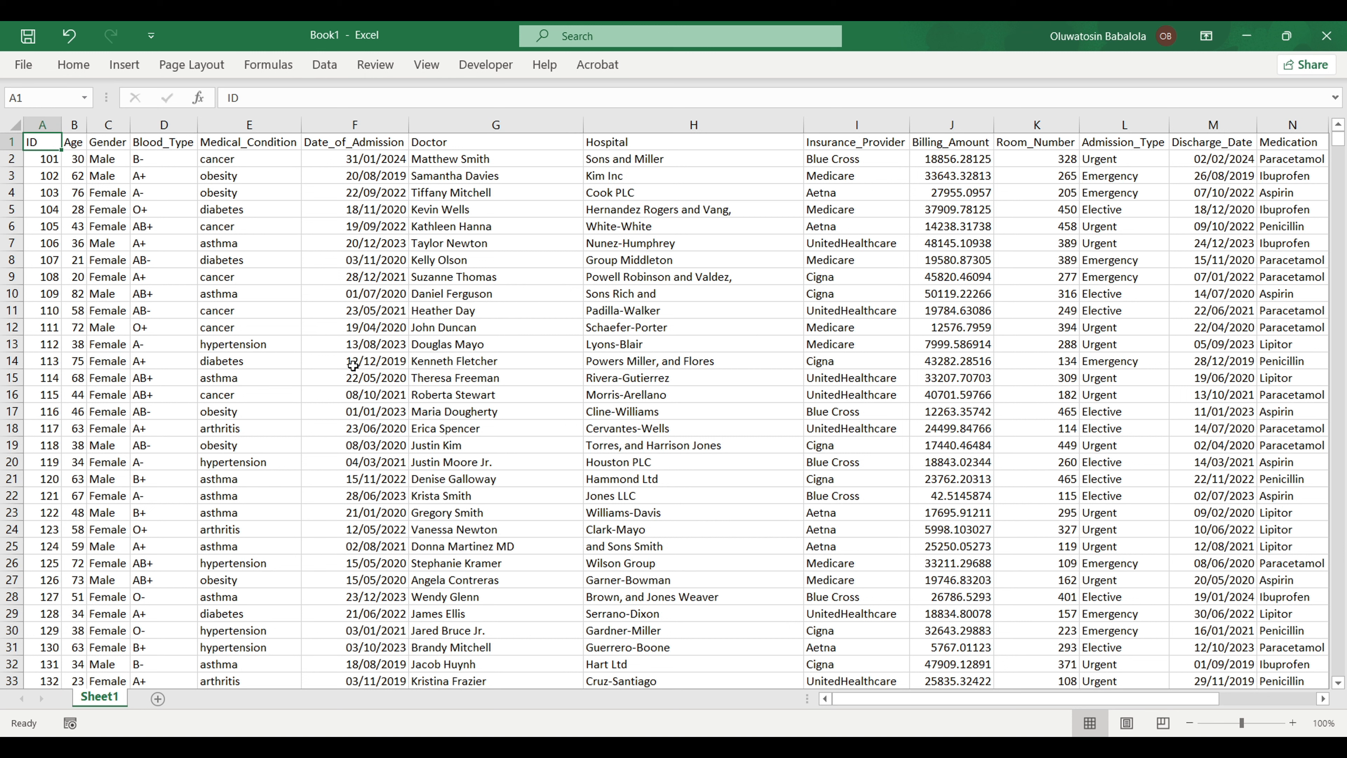
Step: Save the workbook as tableau dataset in Documents
key("ctrl+s")
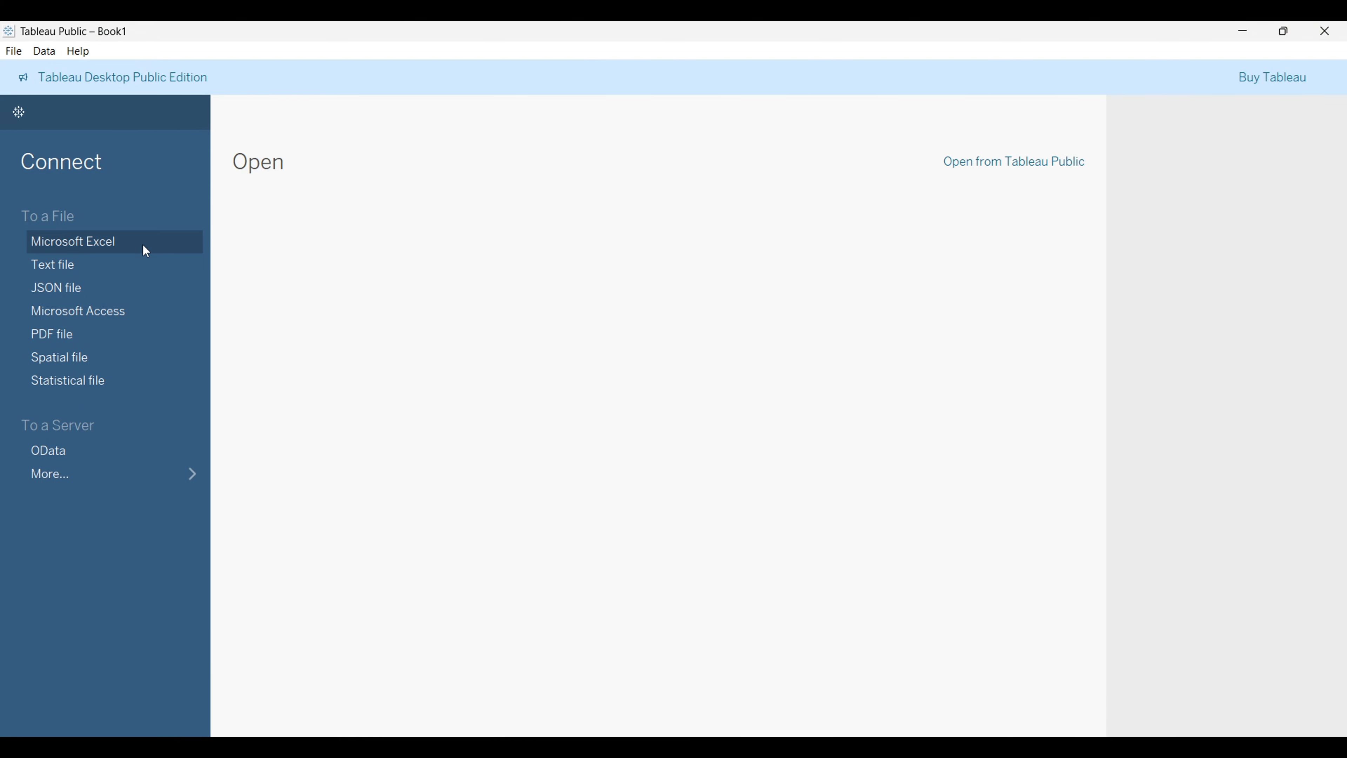
left_click(143, 245)
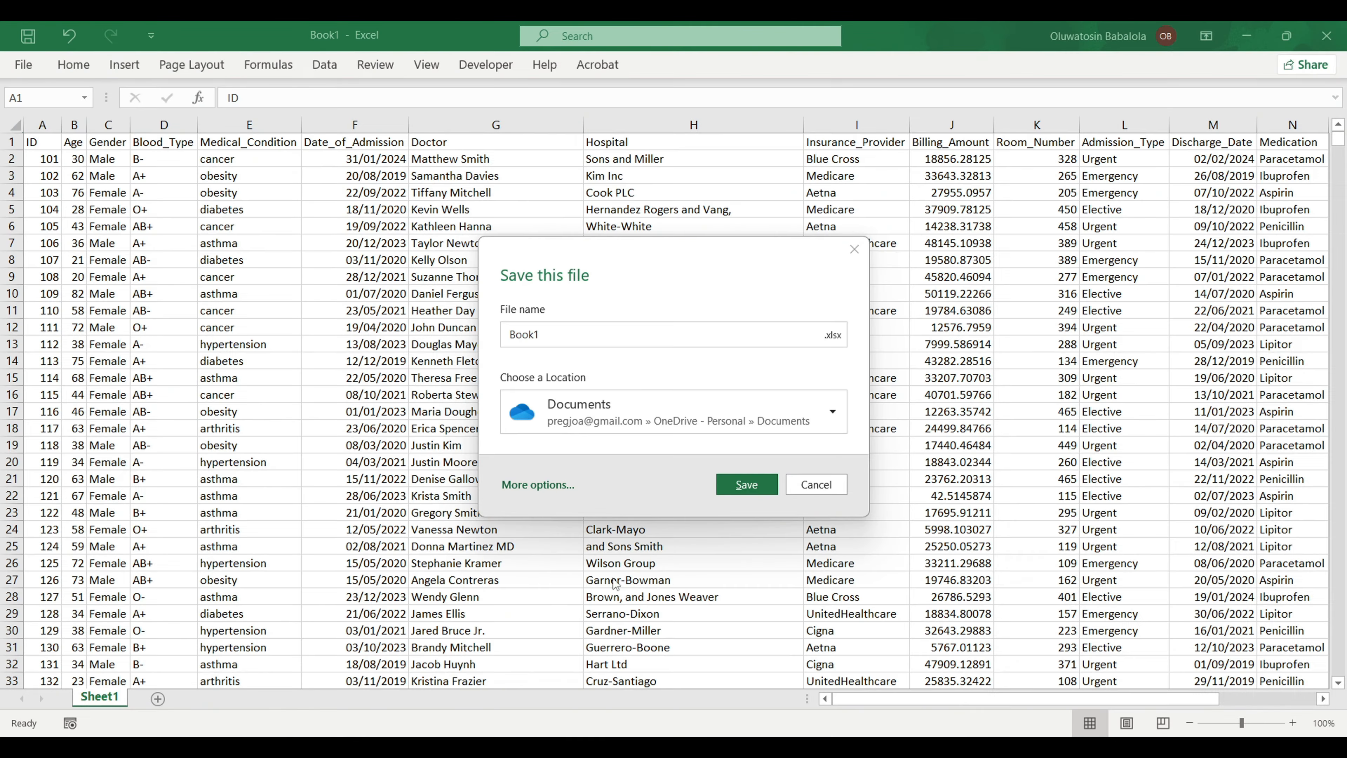
left_click(537, 484)
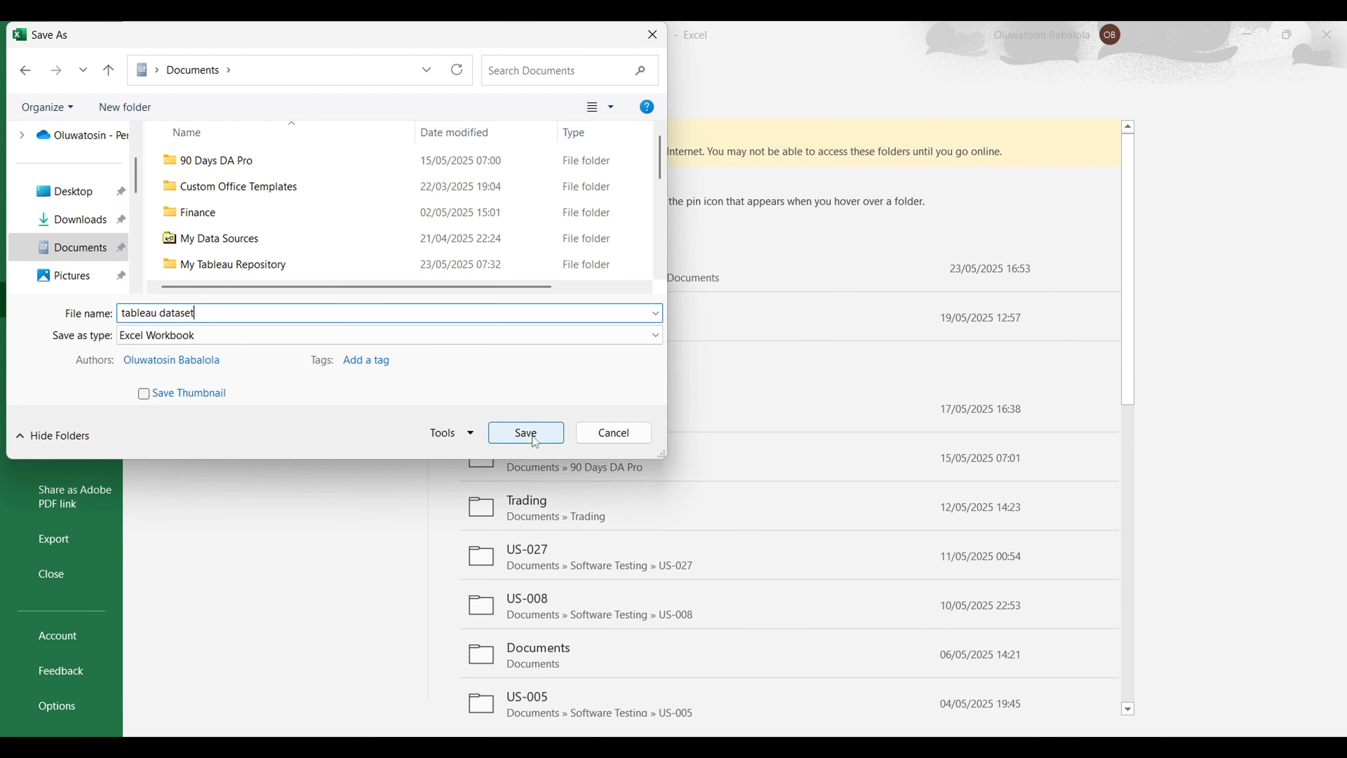
left_click(535, 441)
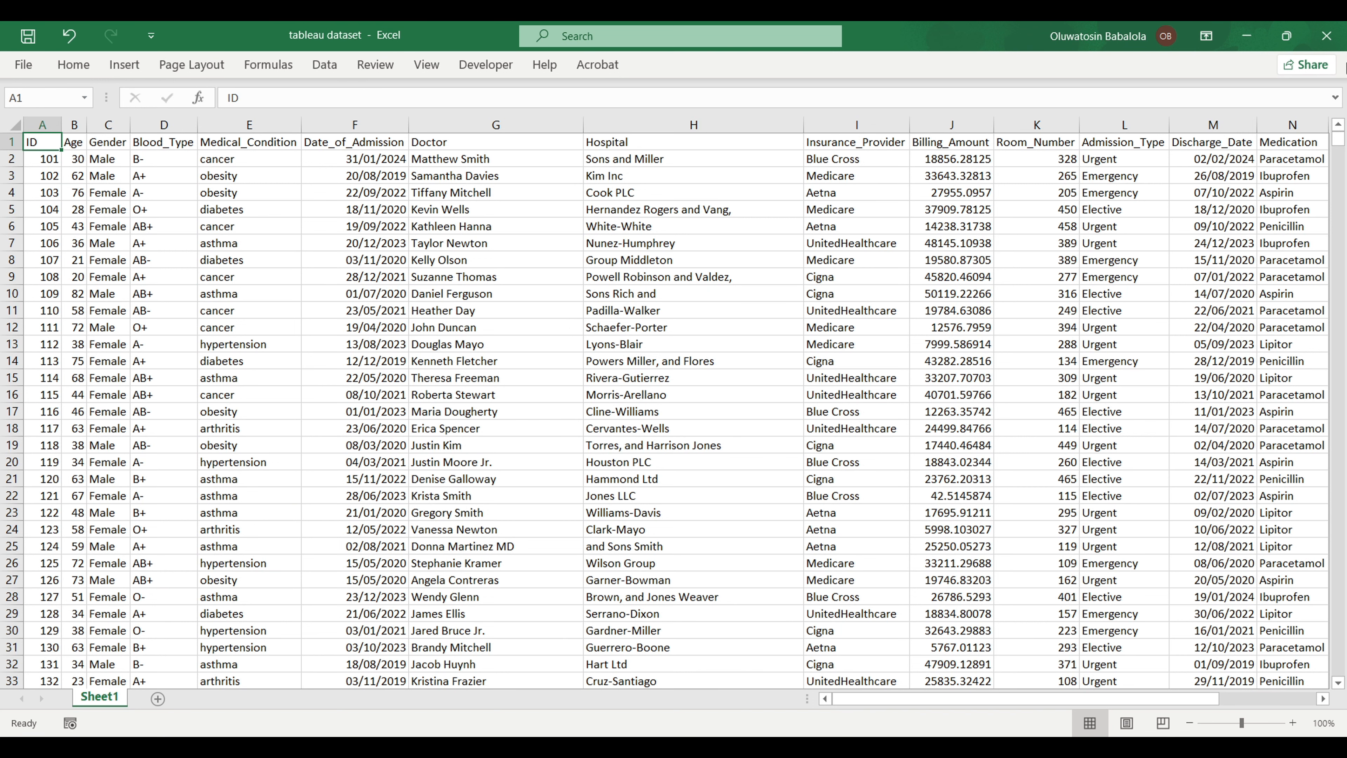
Step: Close Excel and connect Tableau to the tableau dataset Excel workbook
left_click(1328, 38)
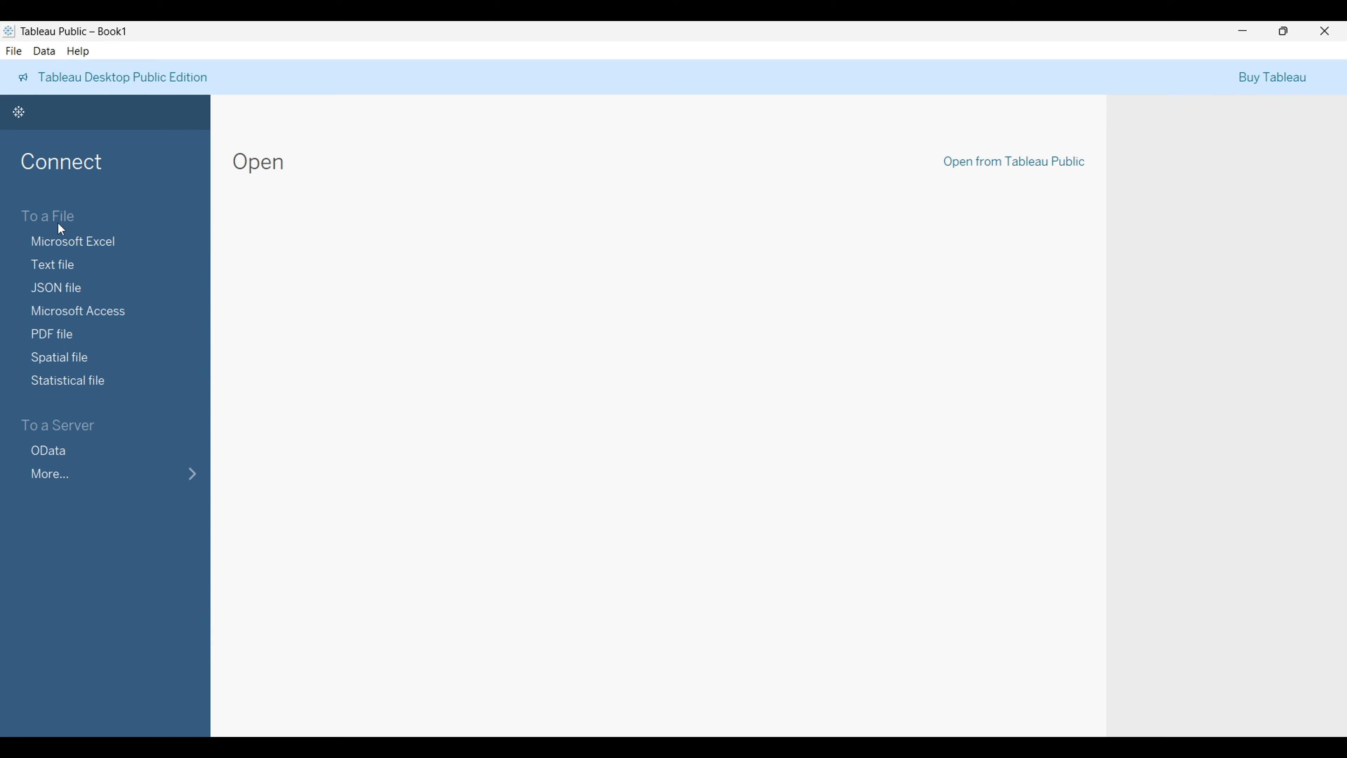
left_click(78, 242)
left_click(80, 269)
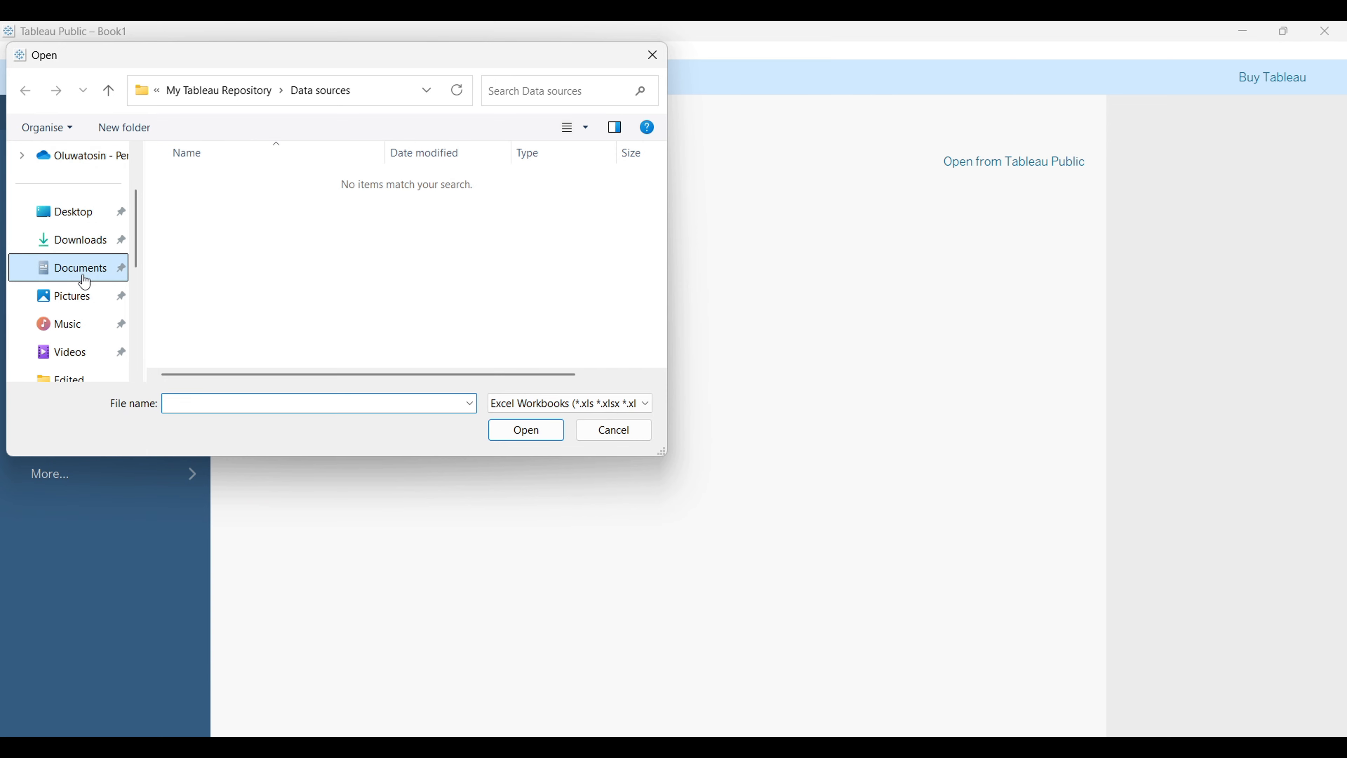
key("Escape")
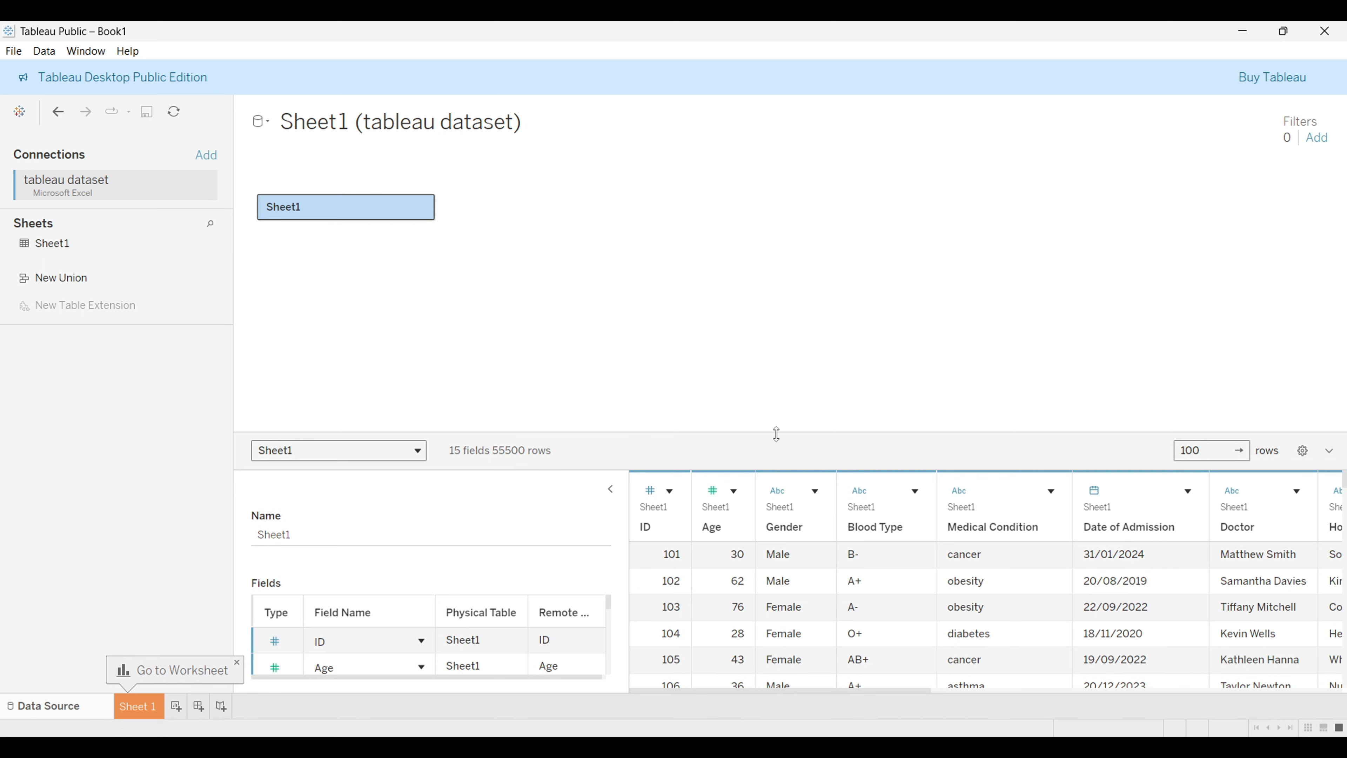
Step: Enlarge the data preview grid and scroll through its columns
left_click_drag(776, 432, 764, 265)
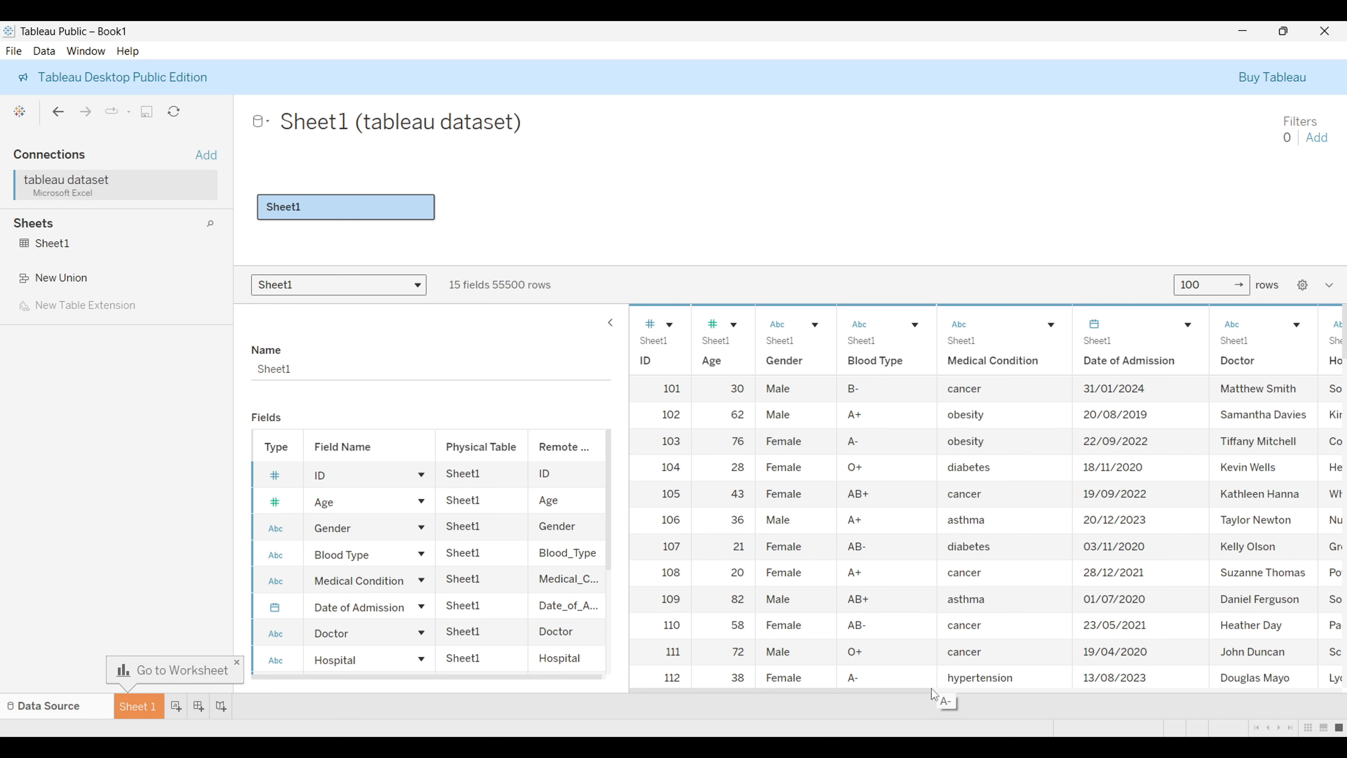
left_click_drag(926, 689, 1345, 684)
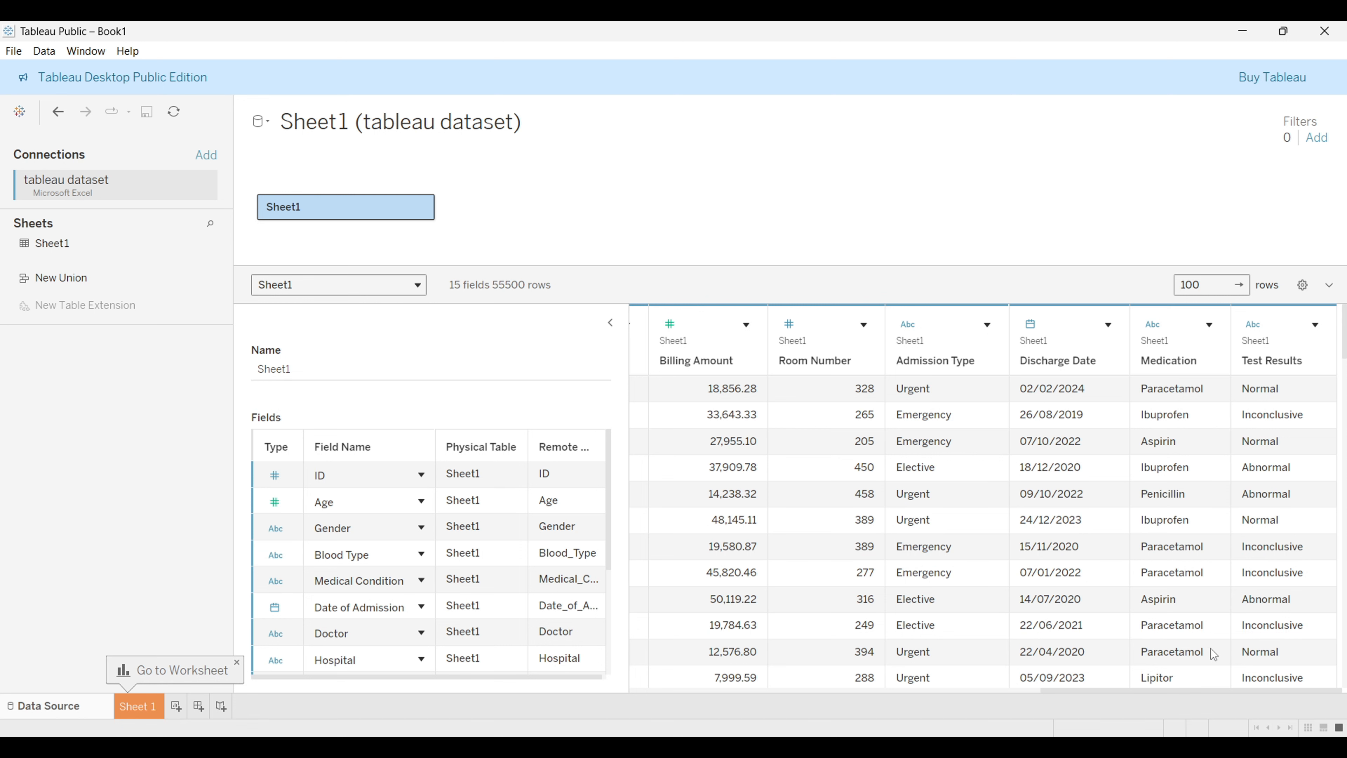
left_click_drag(1195, 689, 1006, 685)
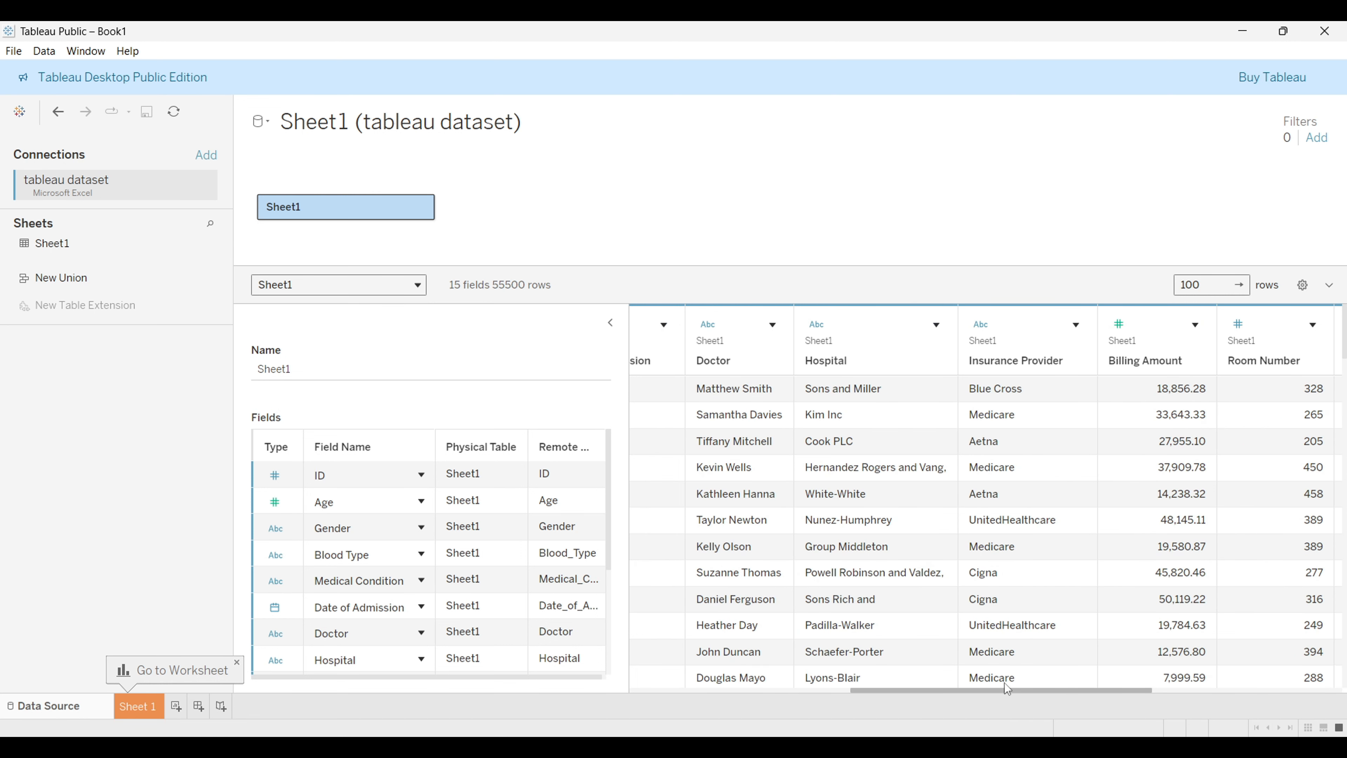
left_click_drag(1004, 682, 668, 692)
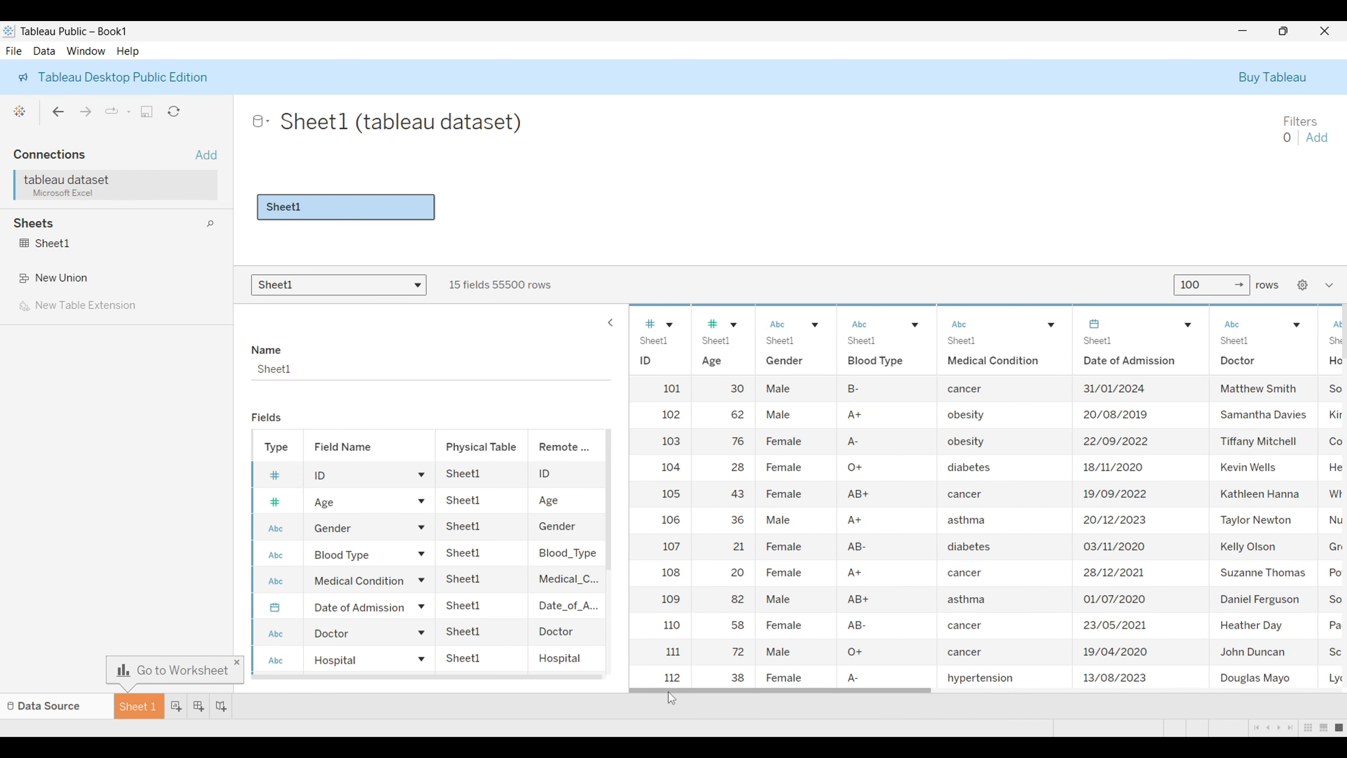
Step: Change the ID field's data type to Number (decimal)
left_click(716, 353)
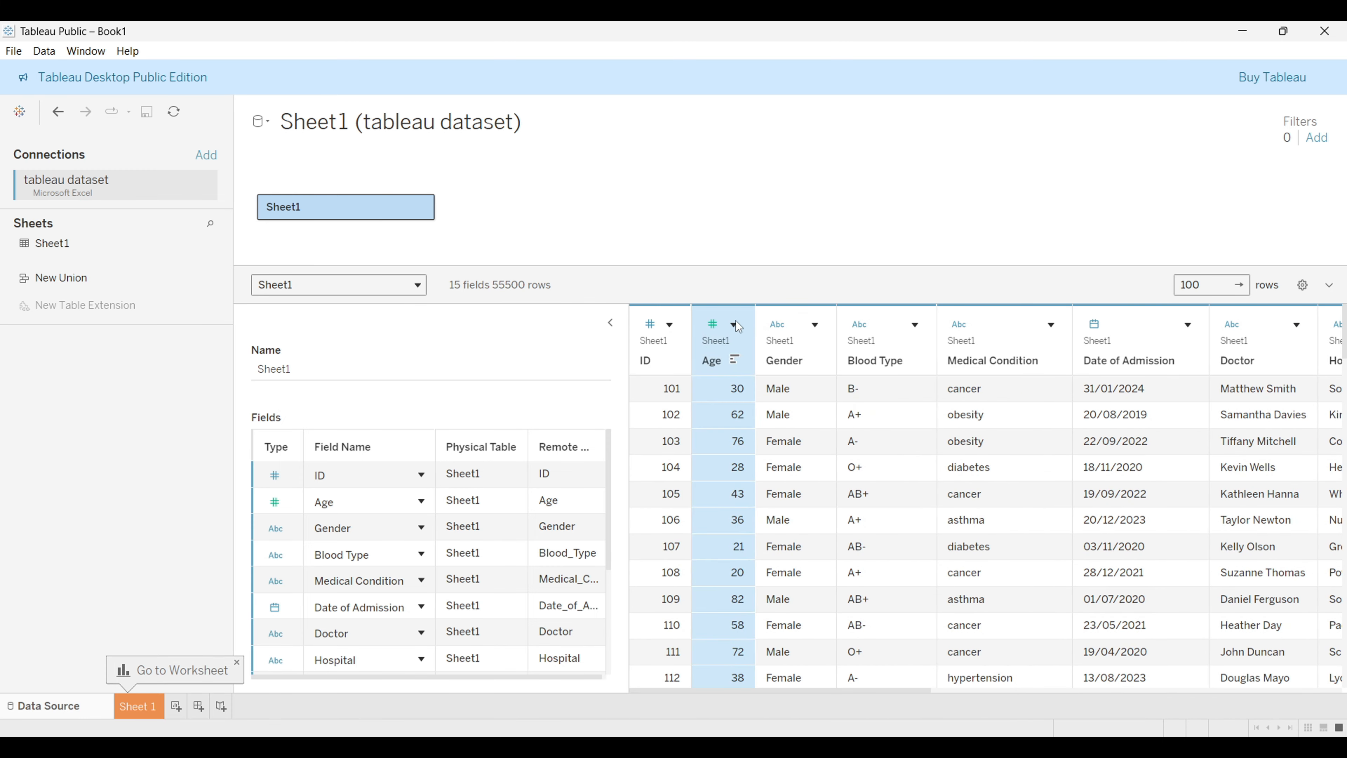
left_click(649, 324)
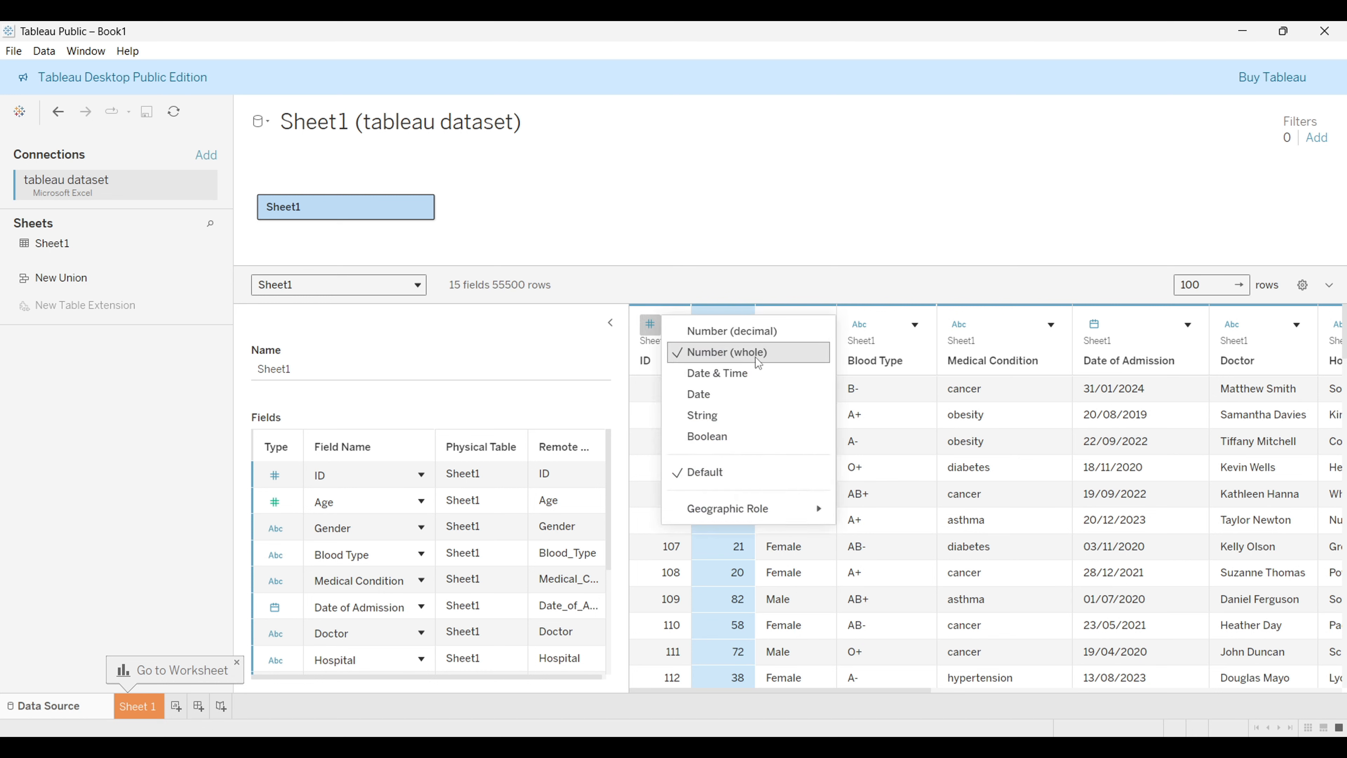
left_click(738, 337)
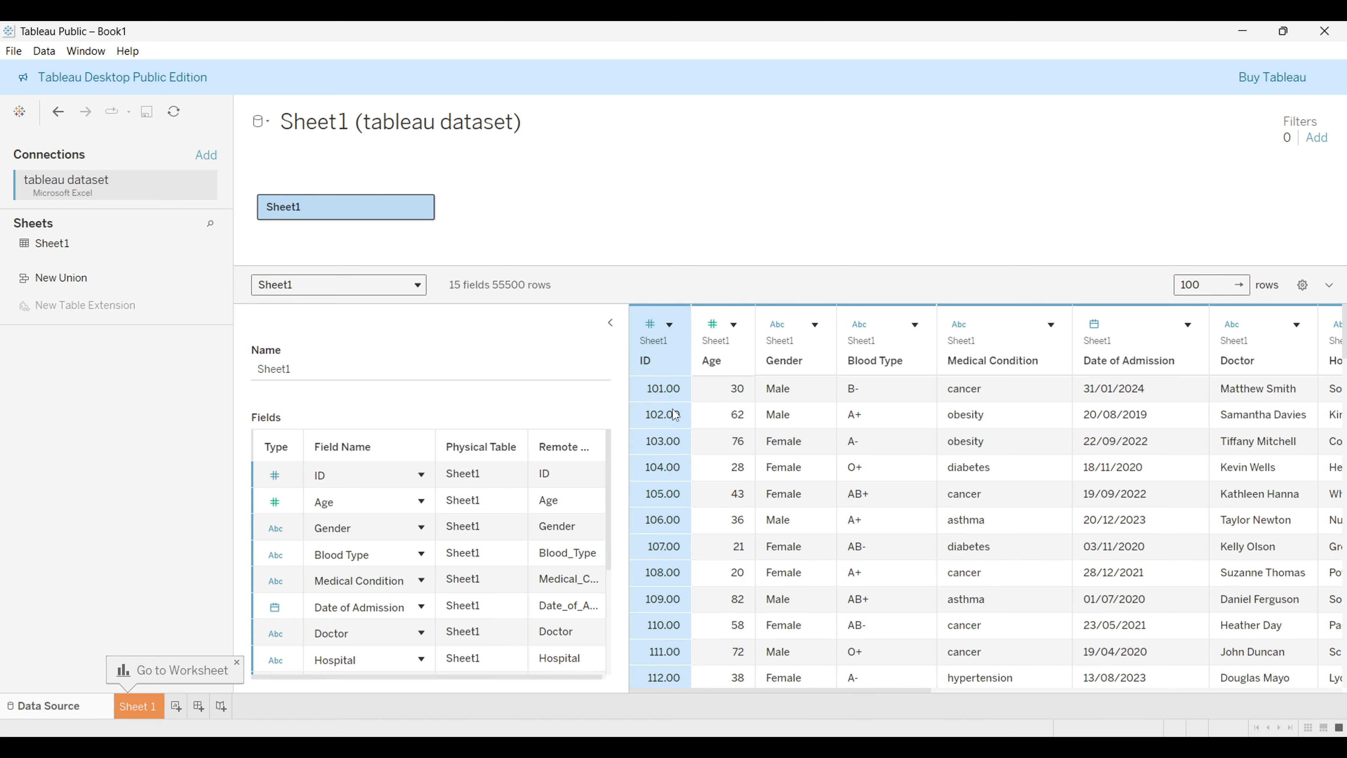
Step: Change the ID field's data type to Number (whole)
left_click(650, 326)
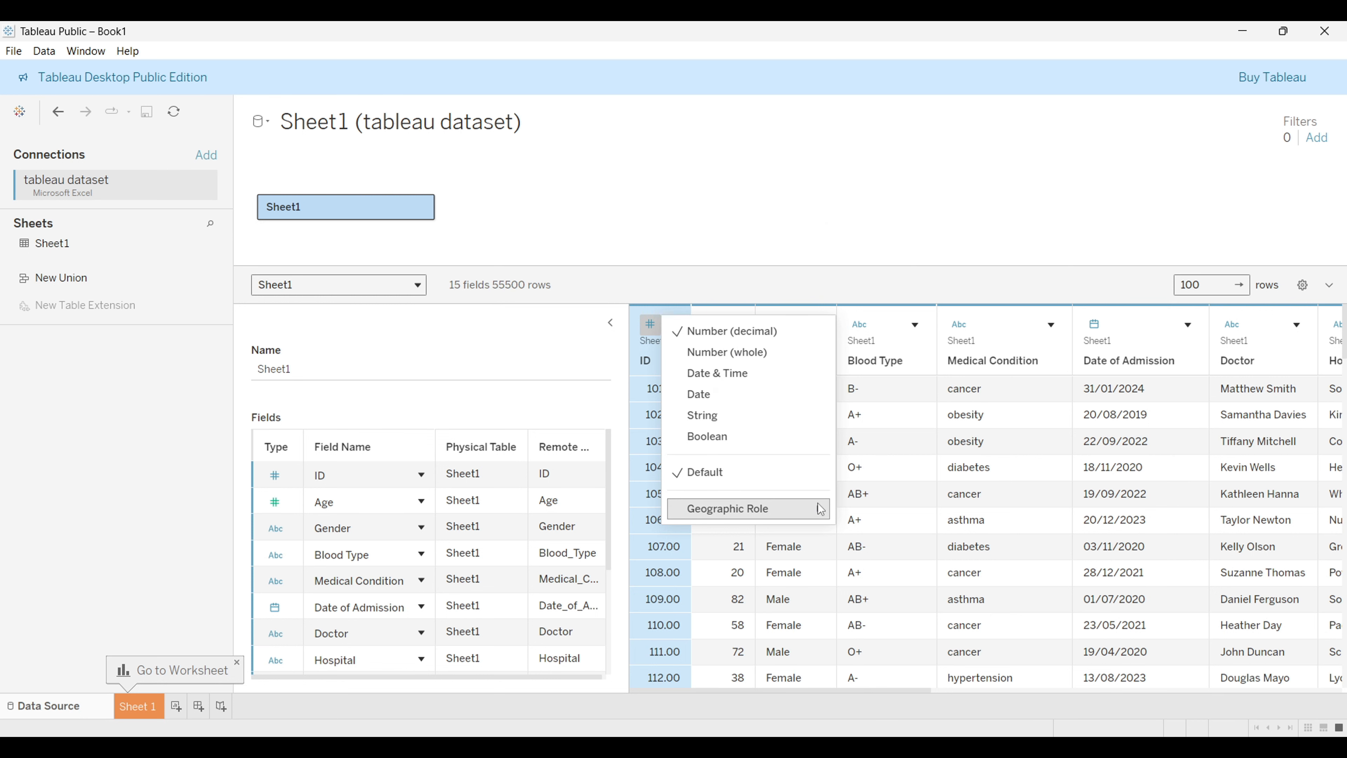
mouse_move(820, 509)
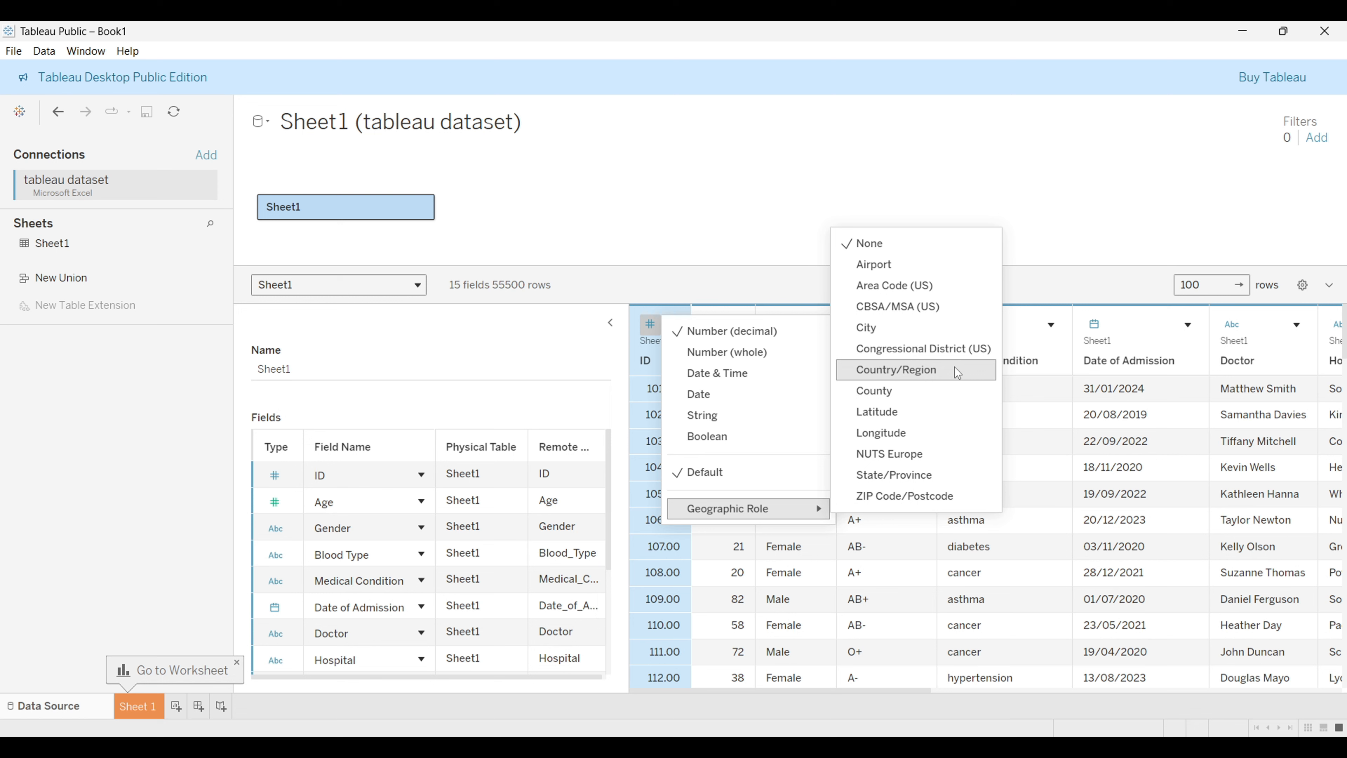
left_click(777, 353)
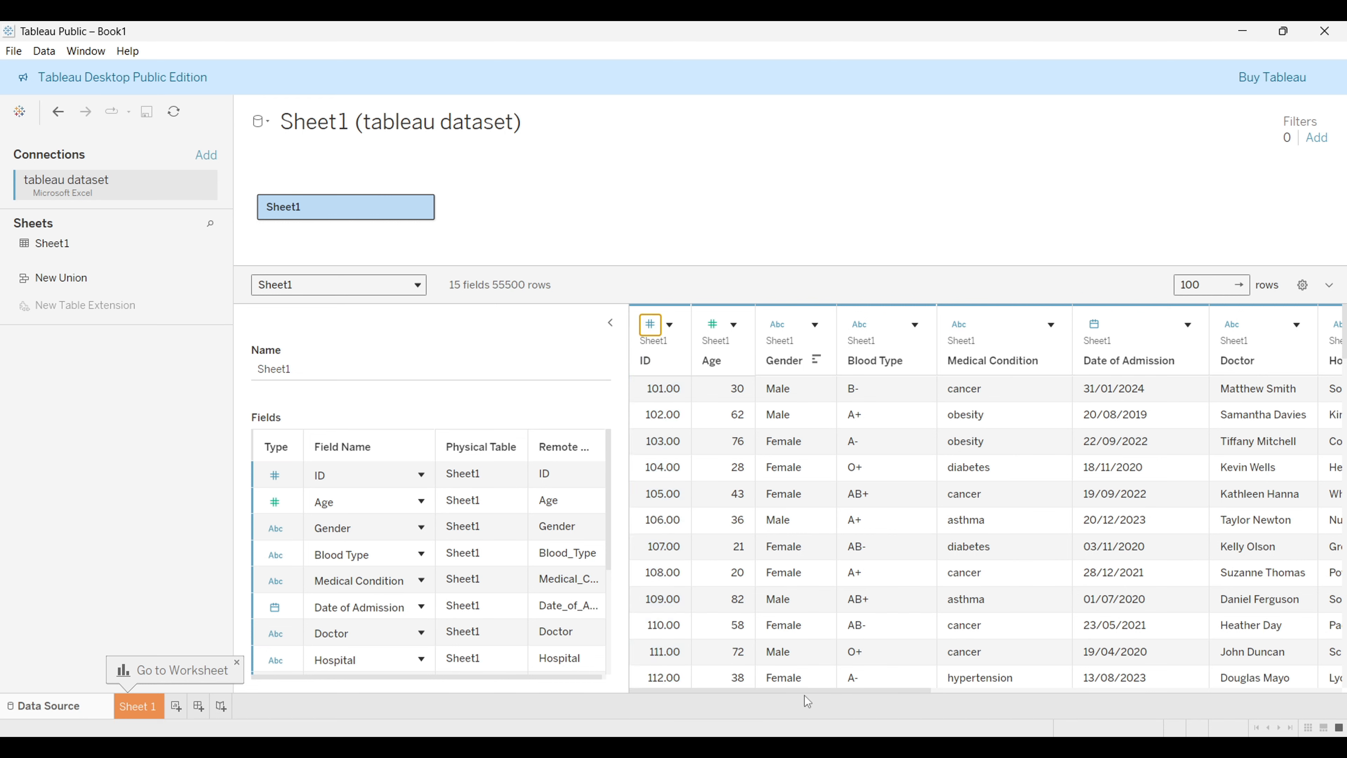
Step: Scroll through the fields list and inspect the Discharge Date field's options
left_click_drag(825, 692, 779, 740)
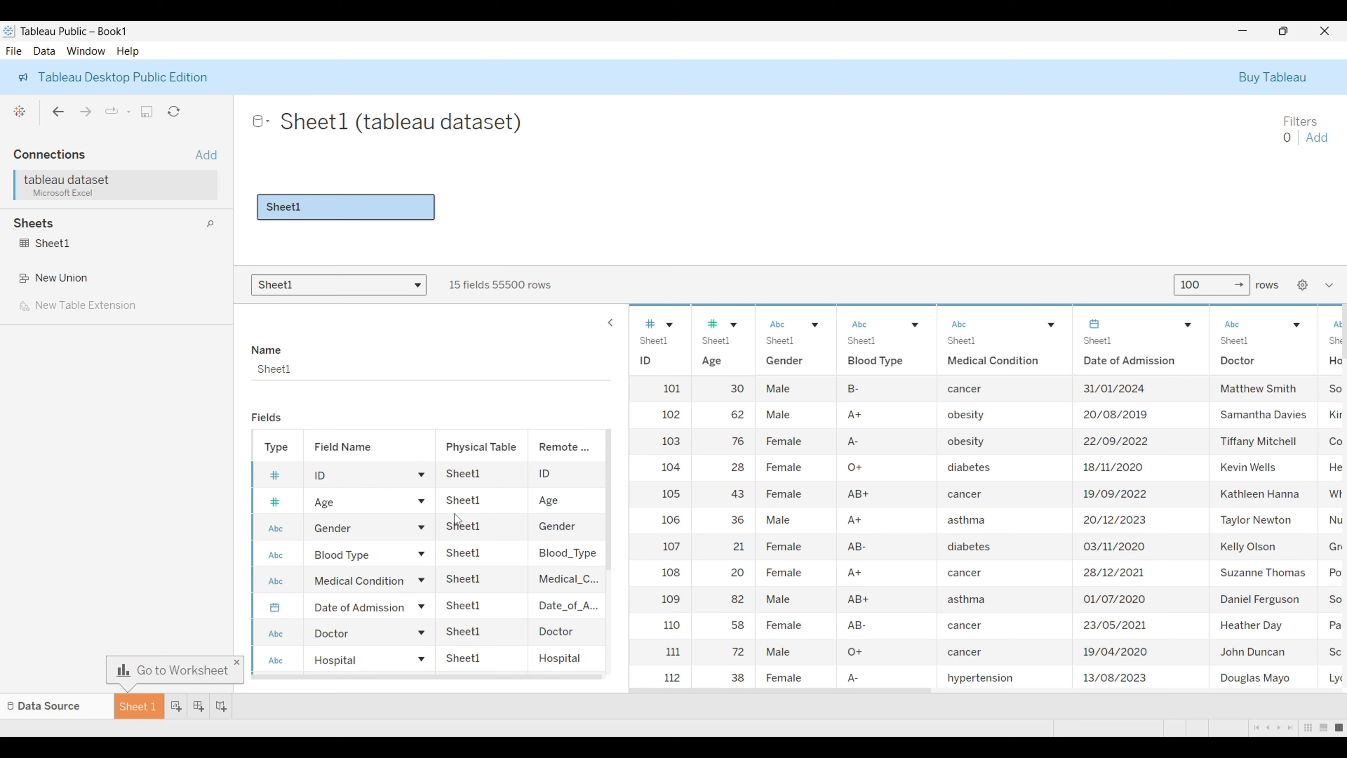
scroll(454, 514, "down", 3)
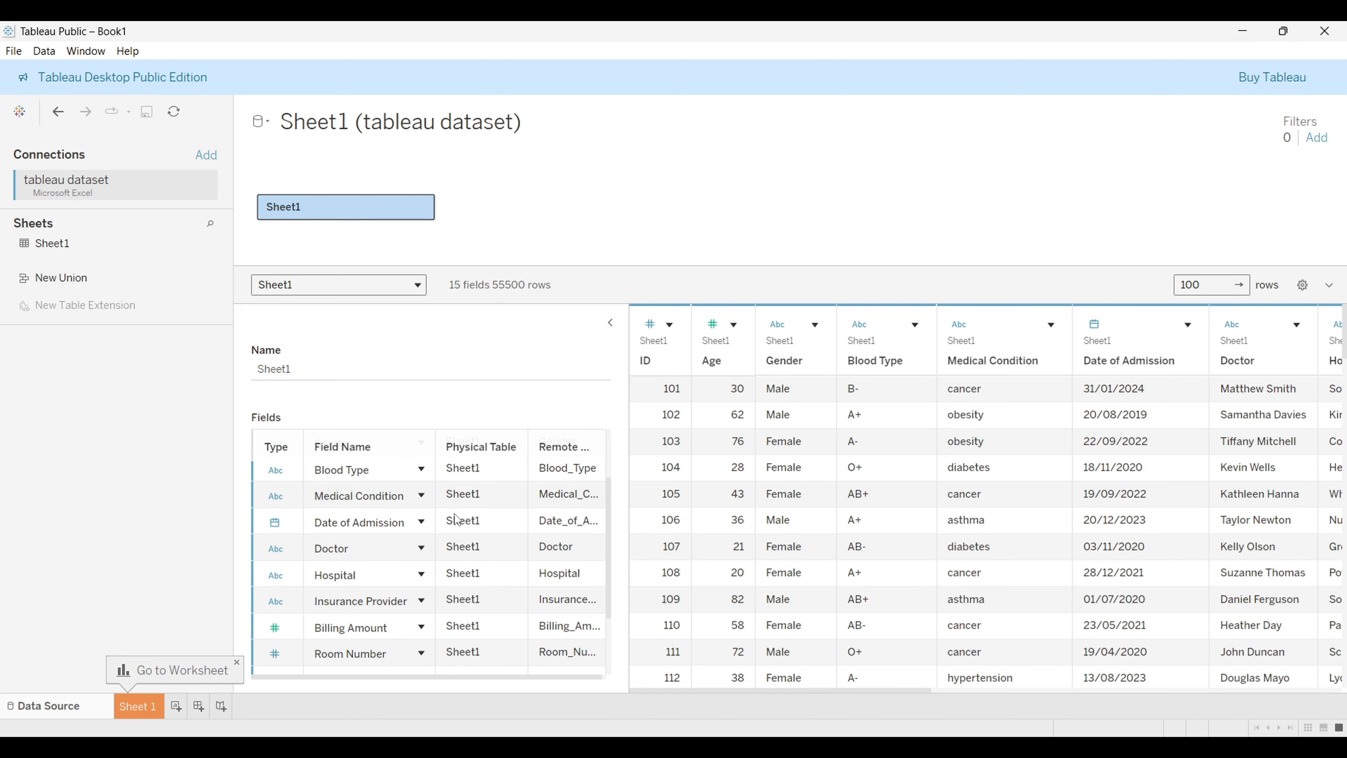
scroll(456, 518, "down", 4)
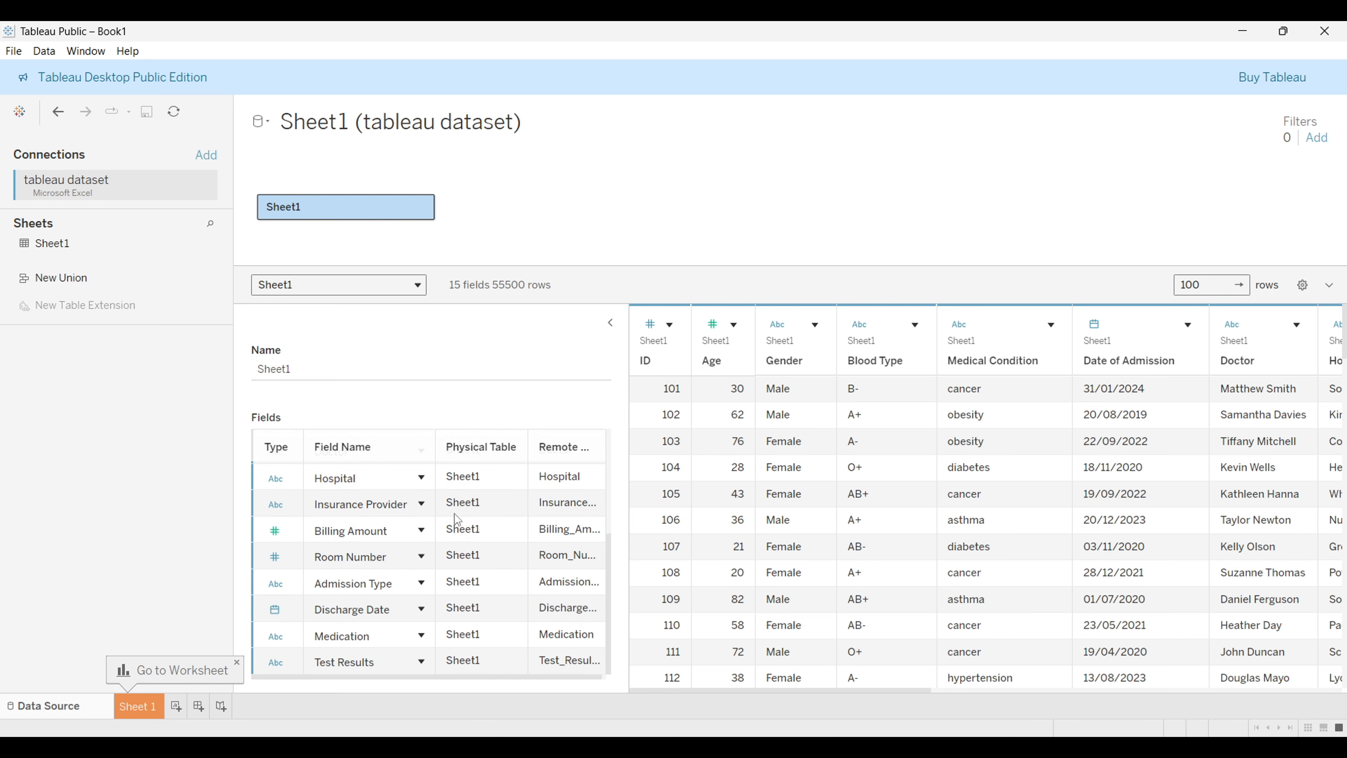
left_click(424, 612)
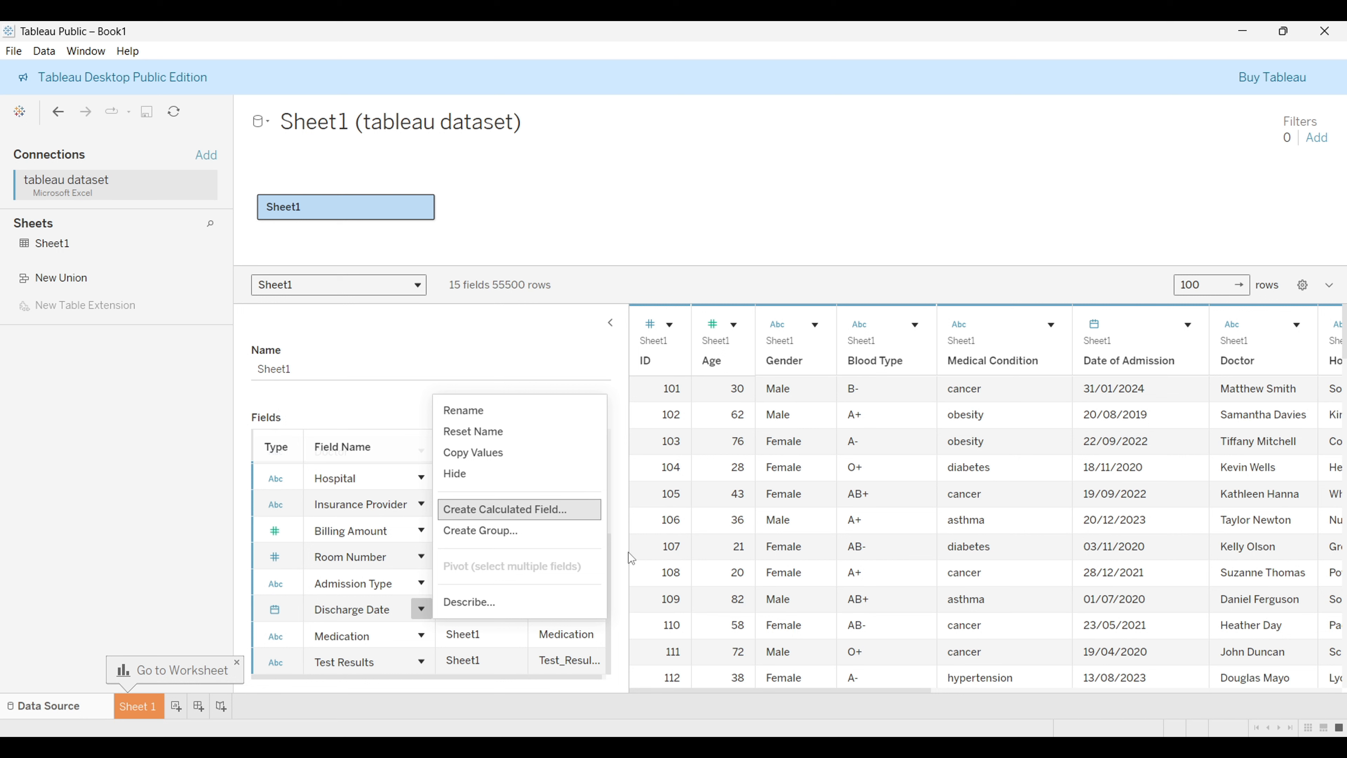
left_click(691, 222)
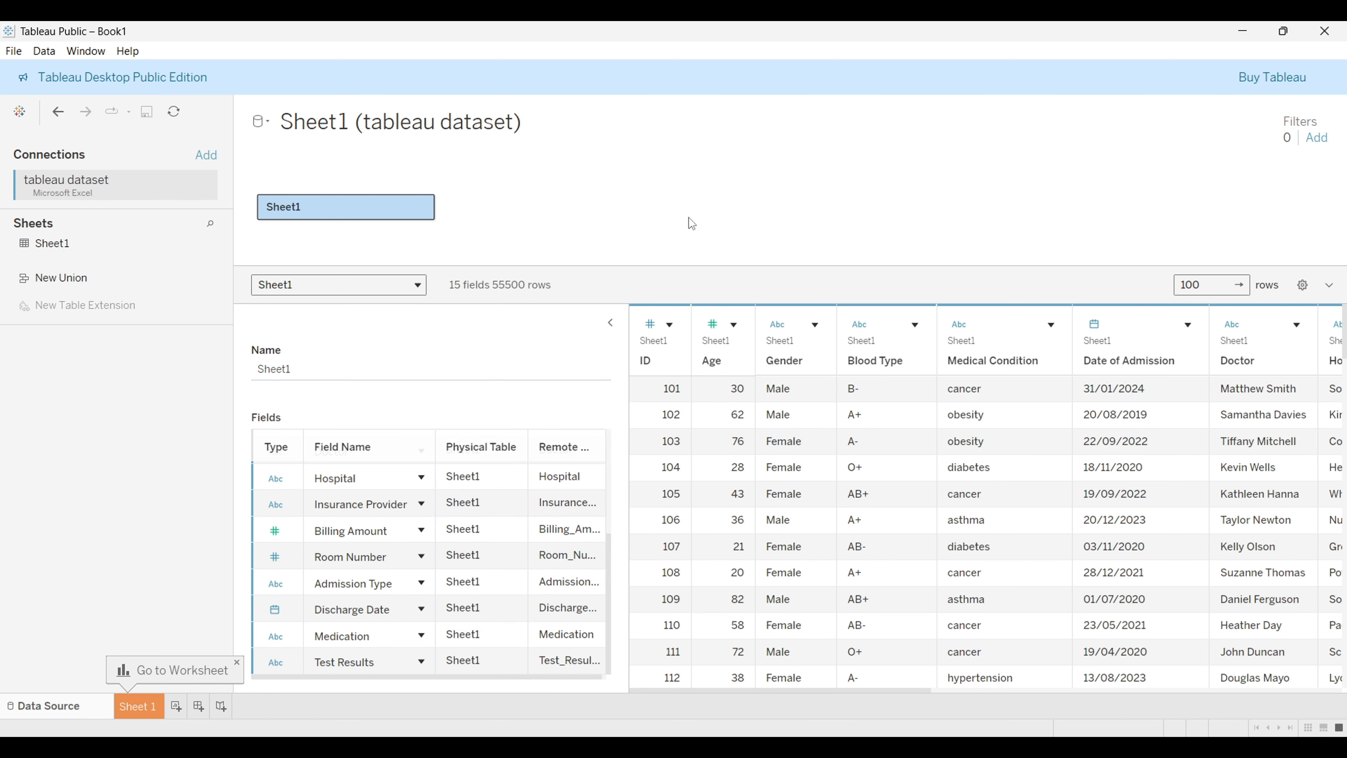
Step: Switch to the tableau dataset workbook in Excel to review it, then close Excel
mouse_move(310, 207)
left_click(443, 748)
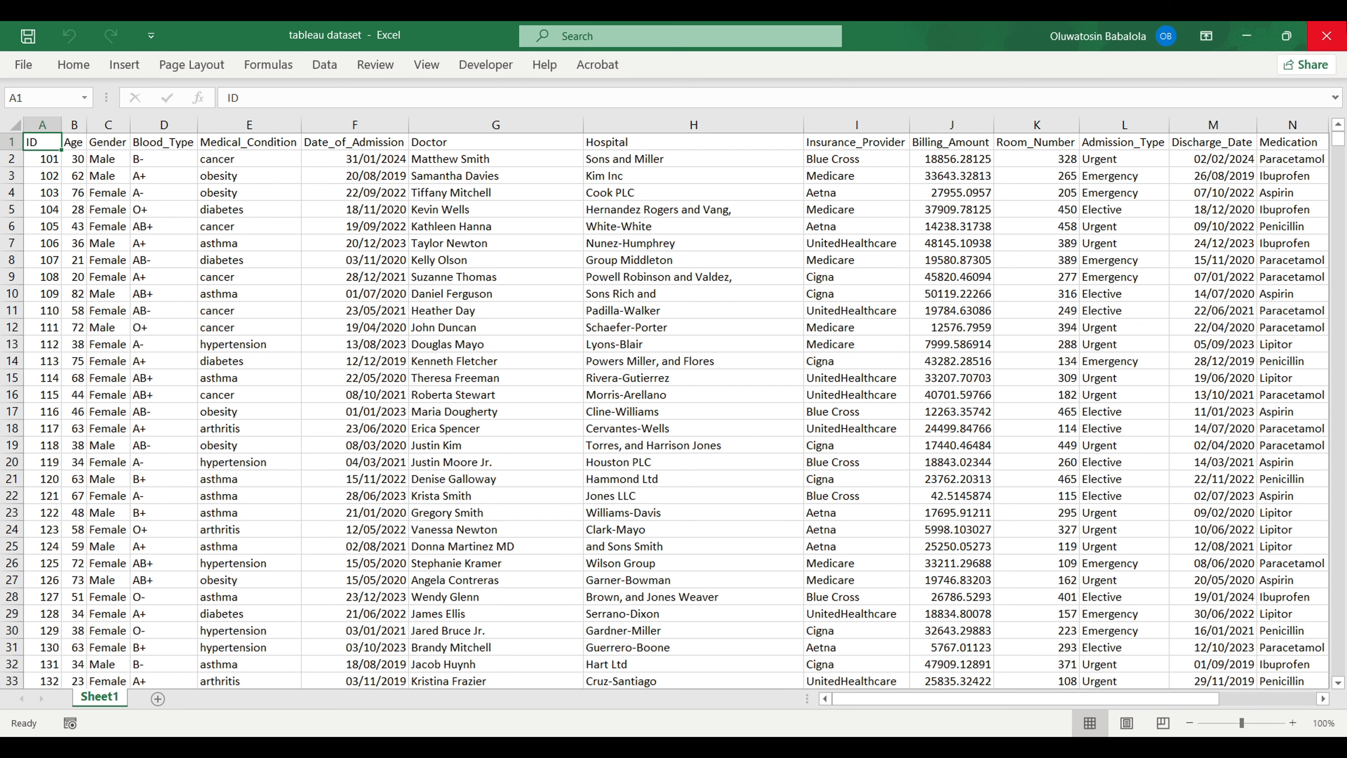
left_click(1341, 33)
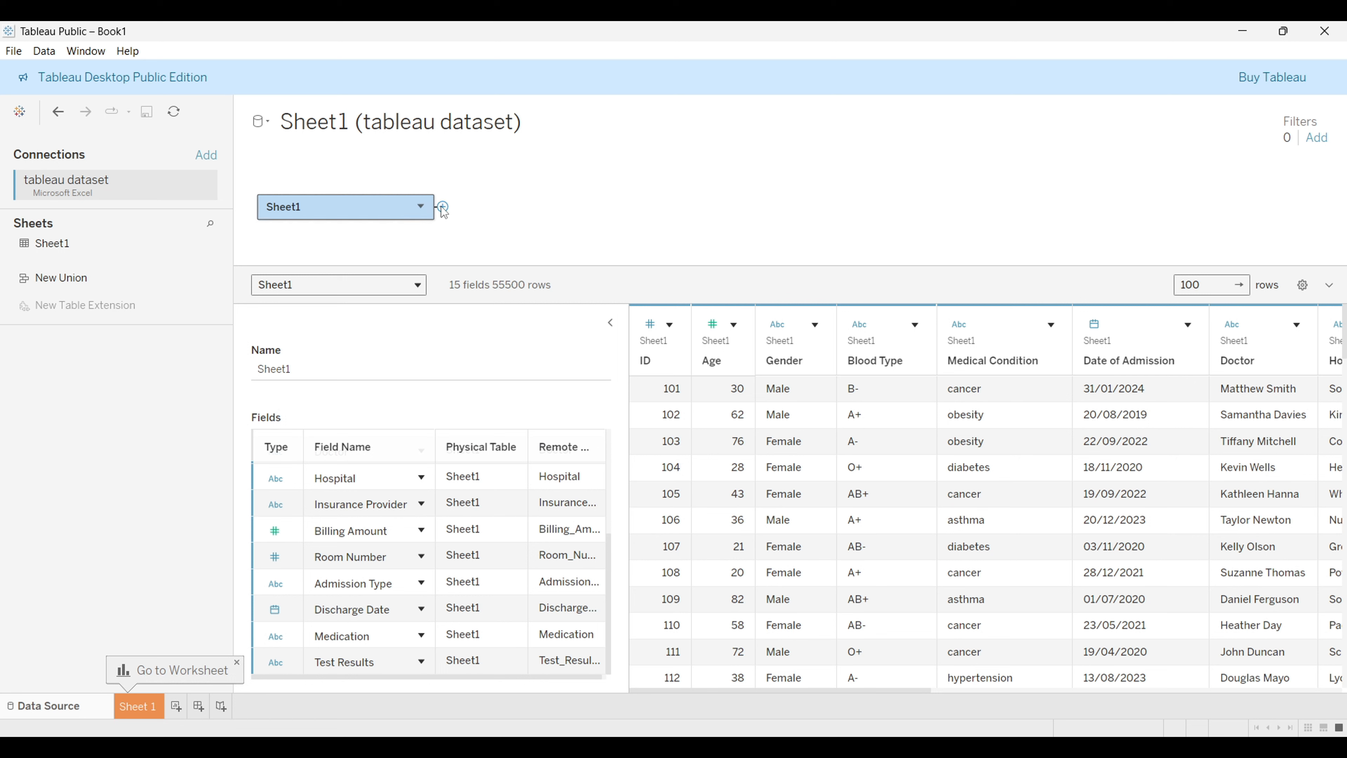
left_click_drag(443, 207, 558, 166)
left_click_drag(443, 207, 577, 164)
left_click(111, 245)
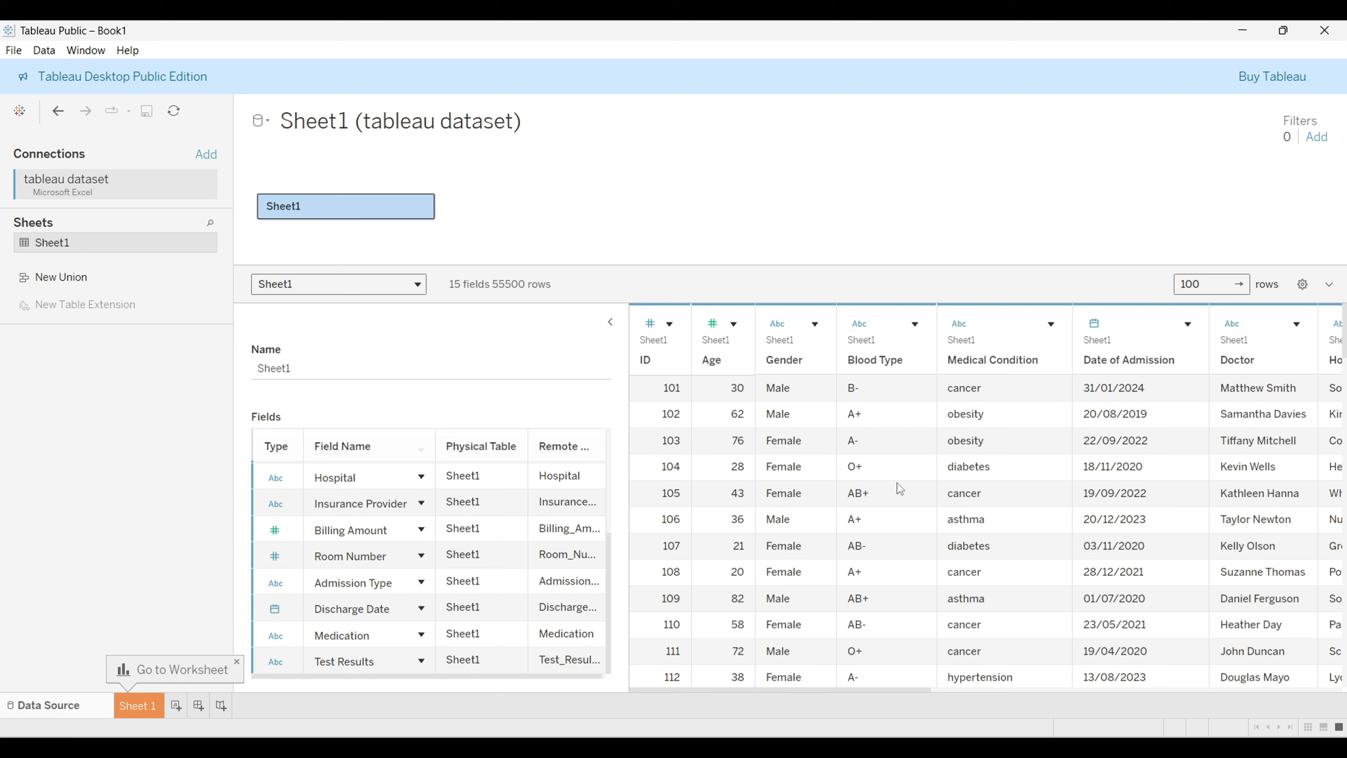
left_click(857, 323)
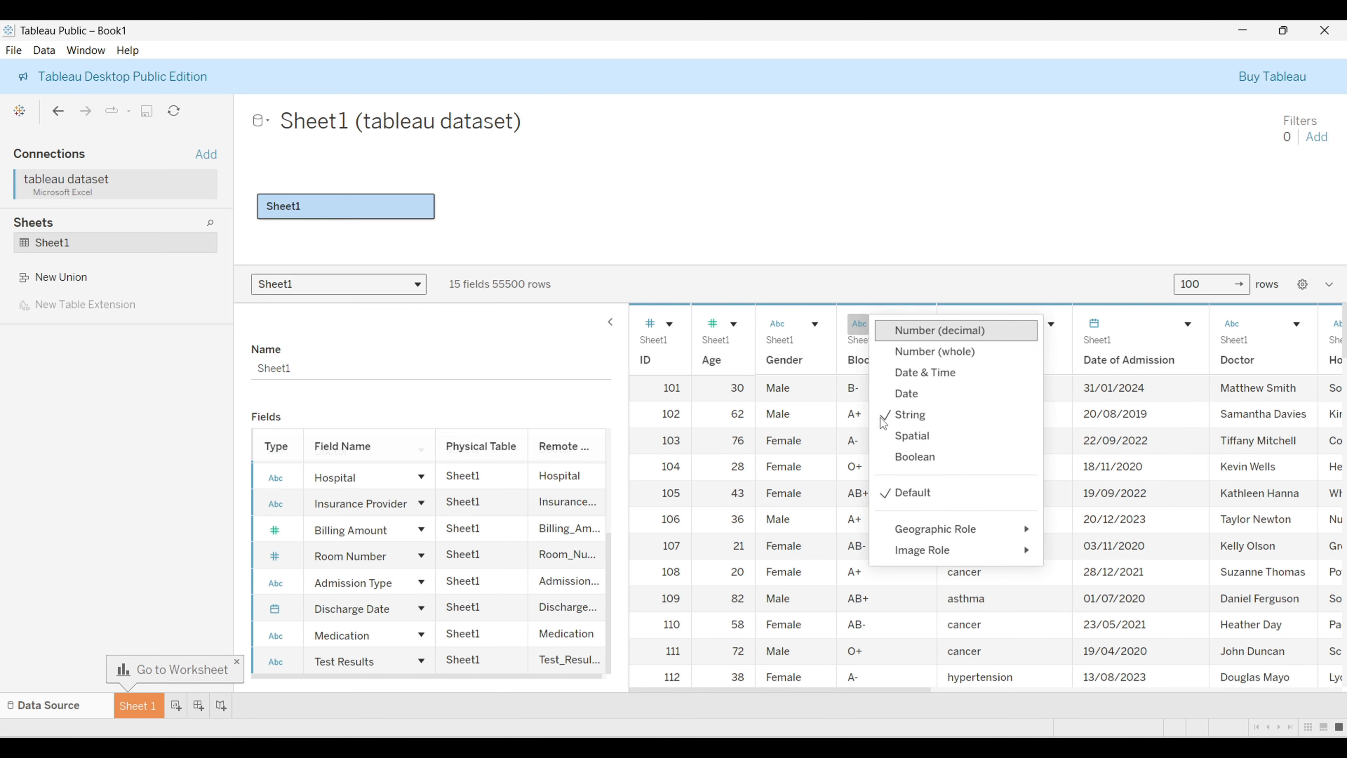
mouse_move(920, 533)
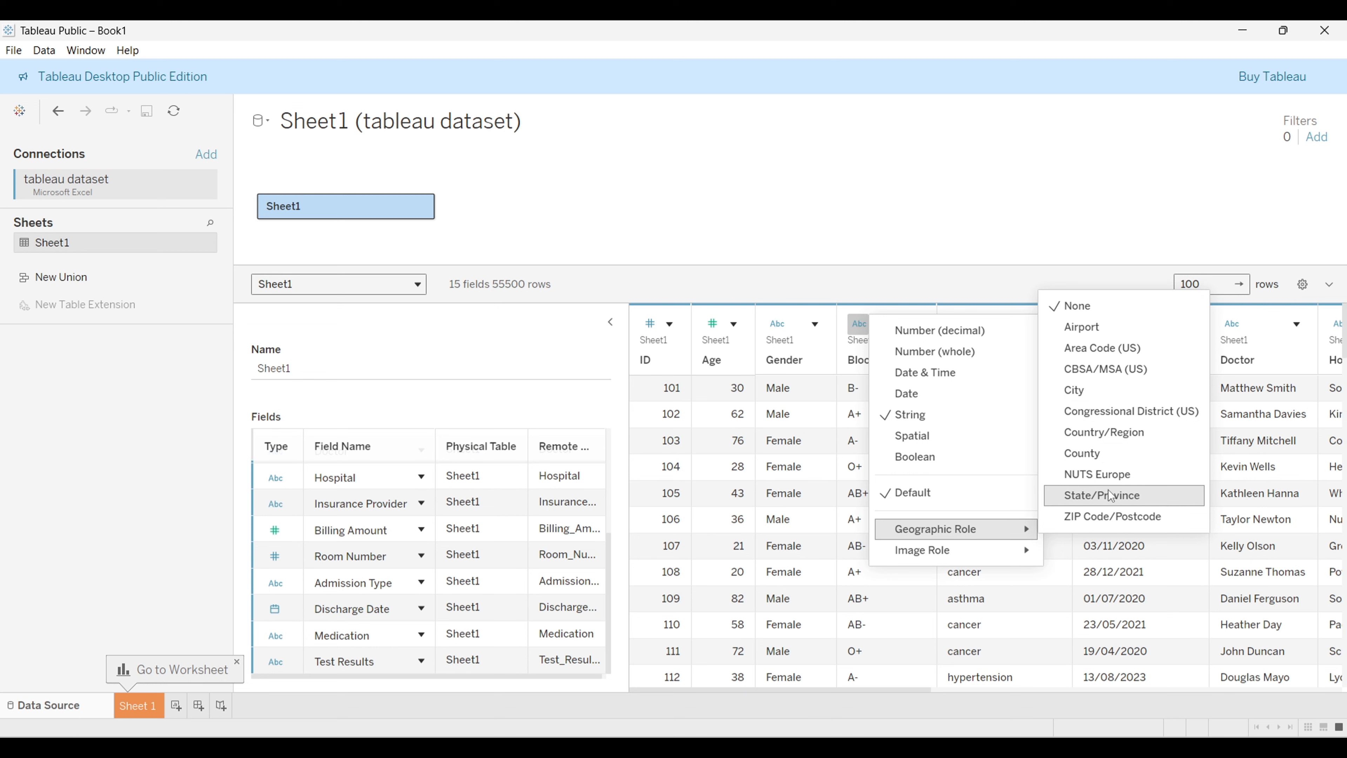
left_click(843, 199)
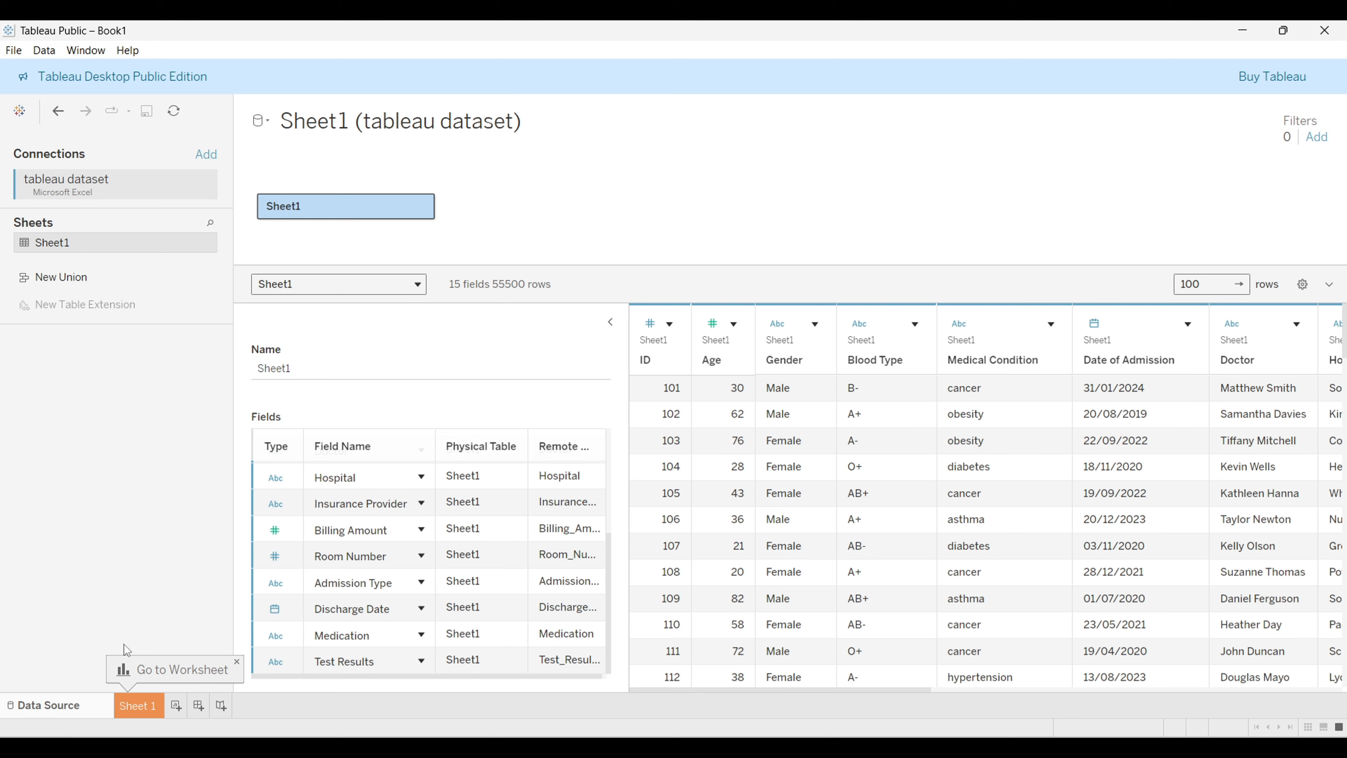
Step: Open the Sheet 1 worksheet and look over the fields in the data pane
left_click(151, 705)
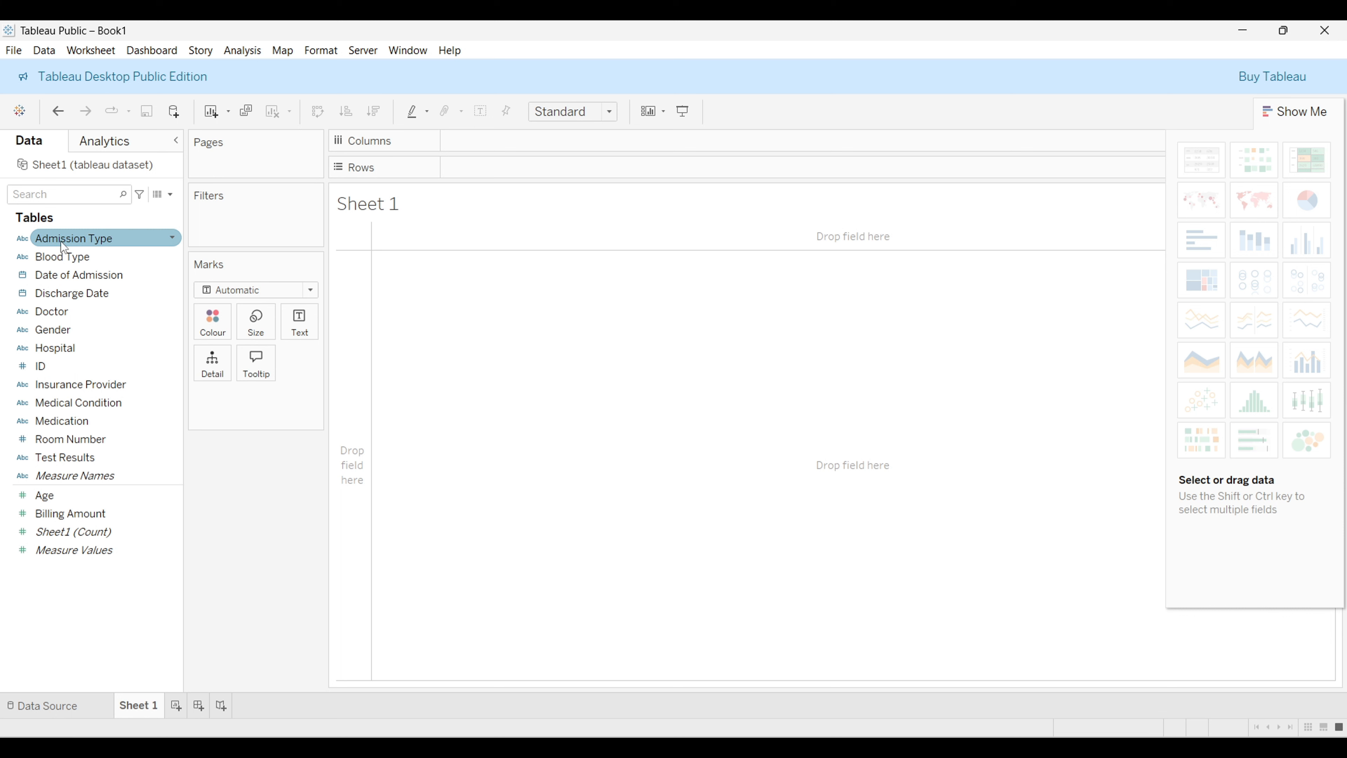
left_click(62, 256)
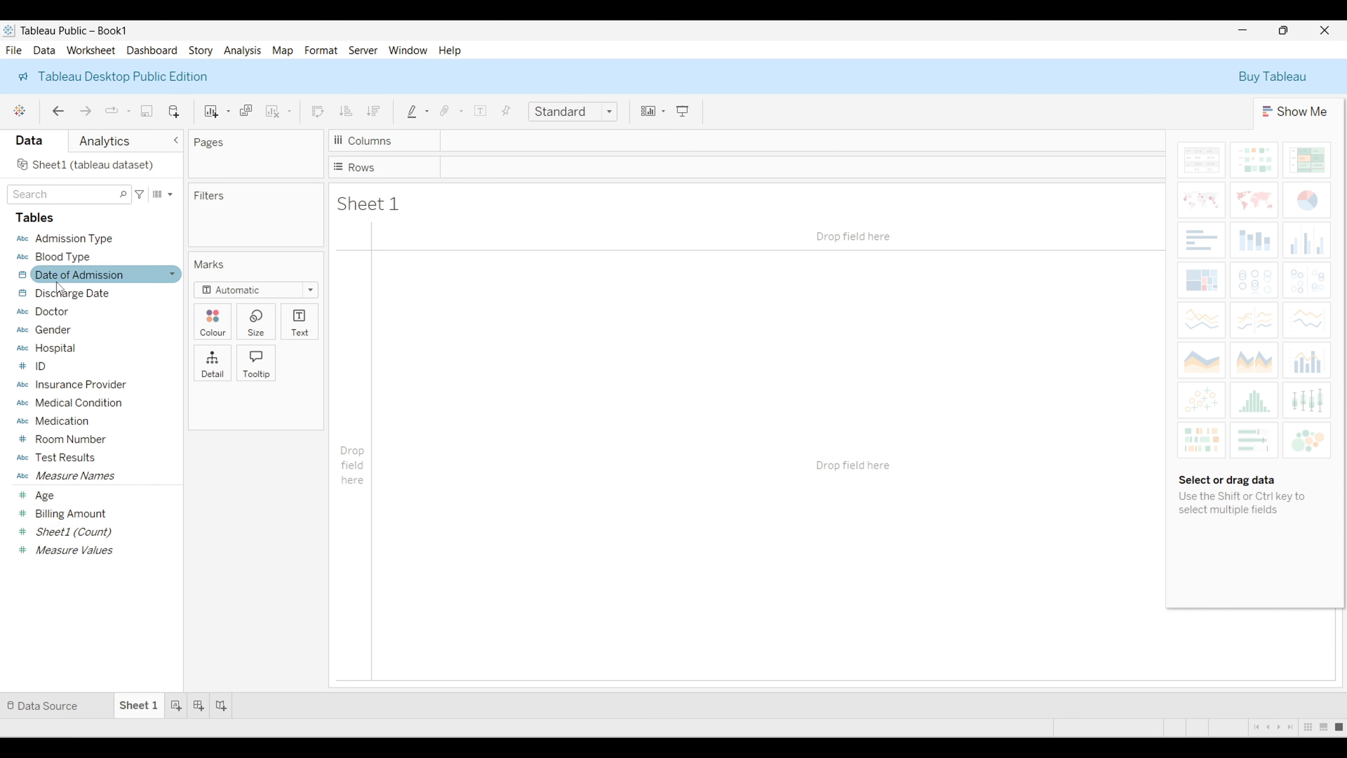
left_click(84, 242)
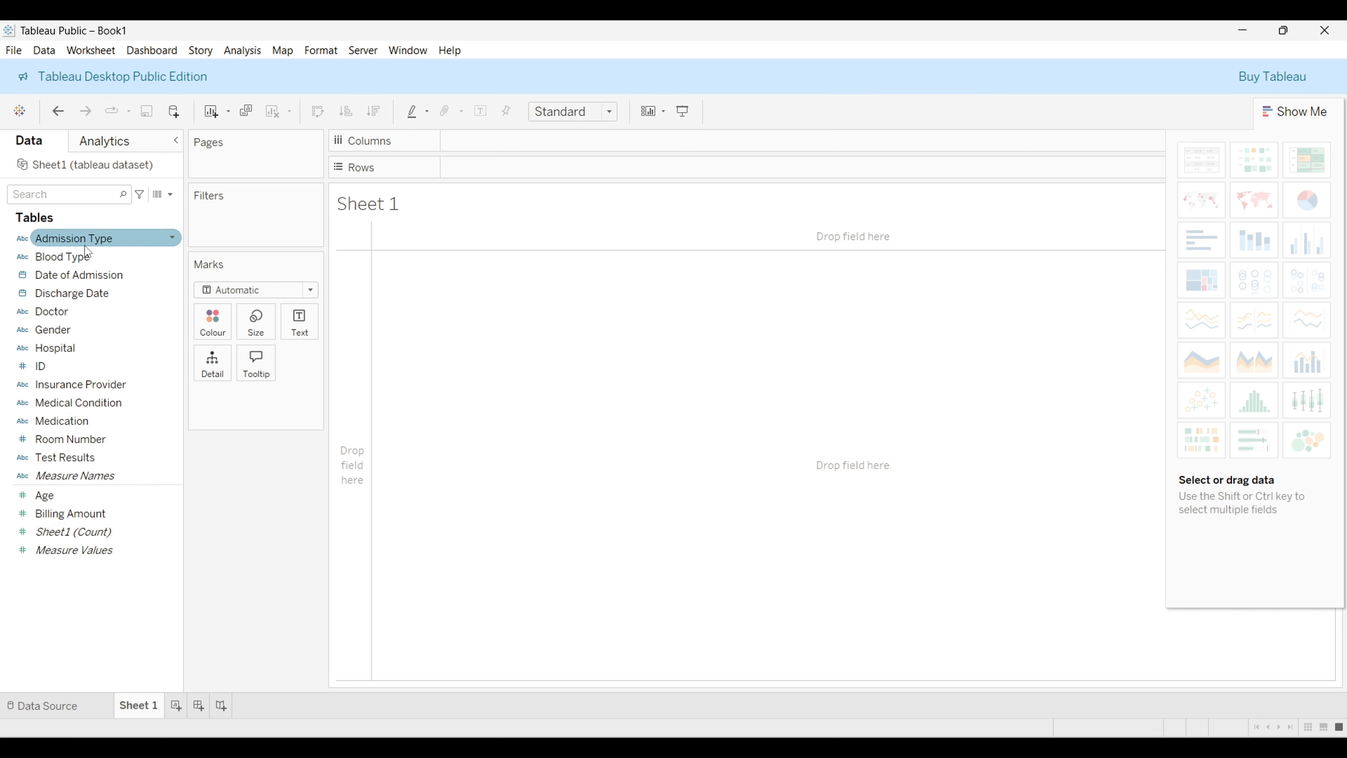
left_click(84, 308)
left_click(95, 277)
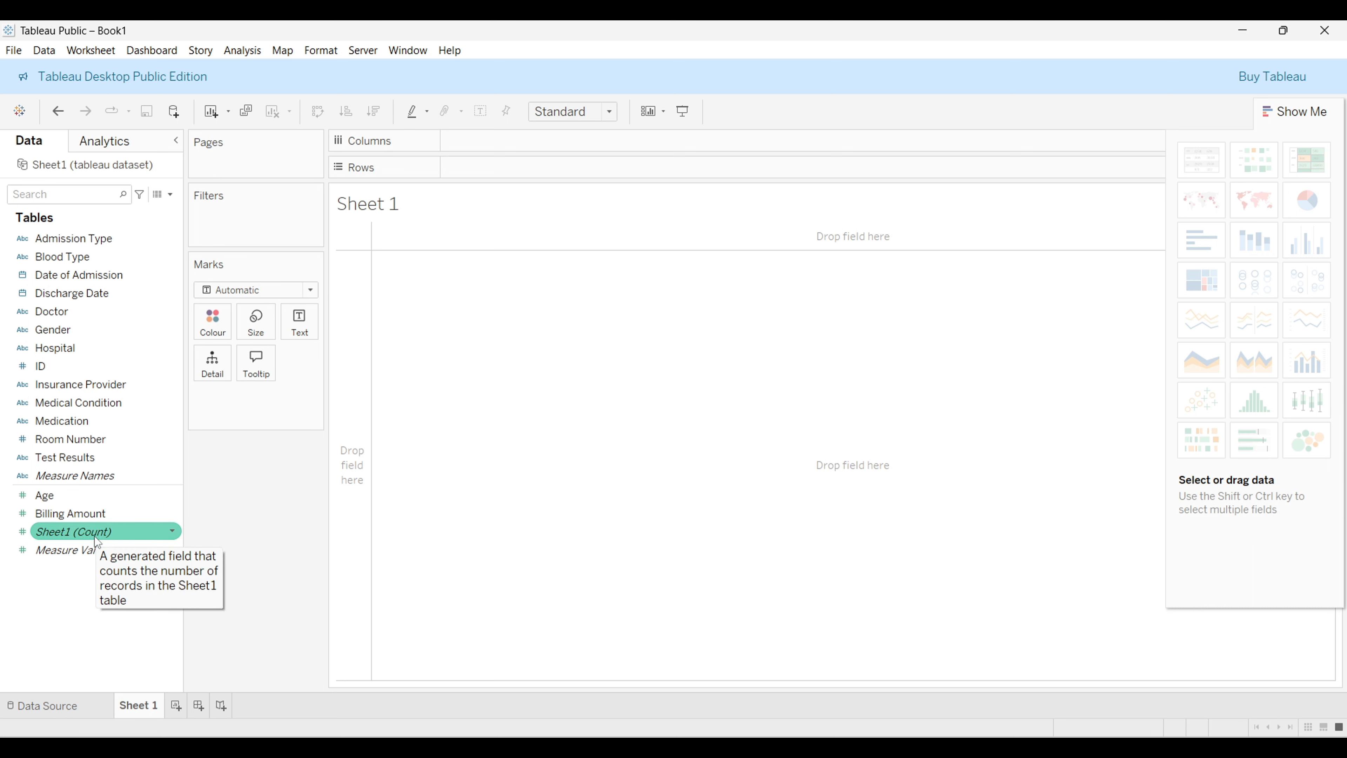
left_click(94, 515)
left_click(133, 499)
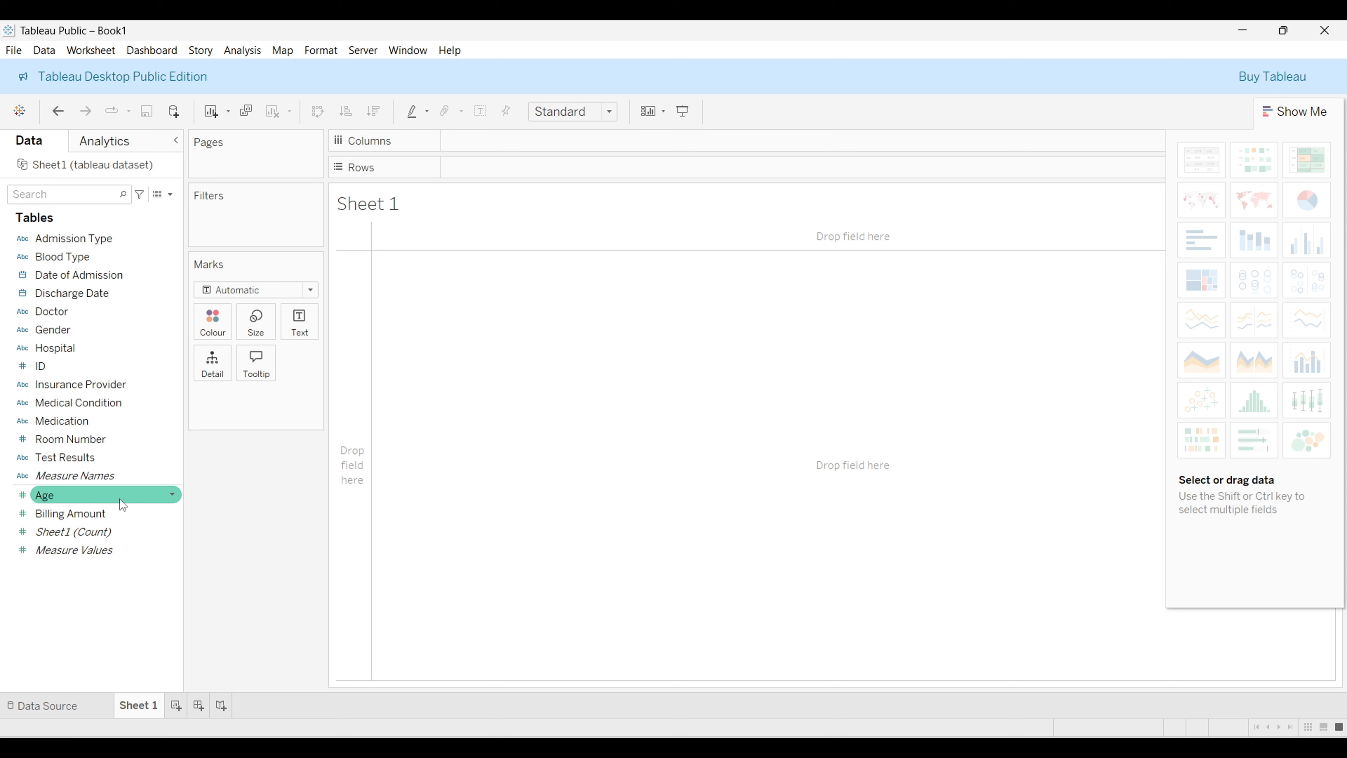
left_click_drag(32, 496, 163, 524)
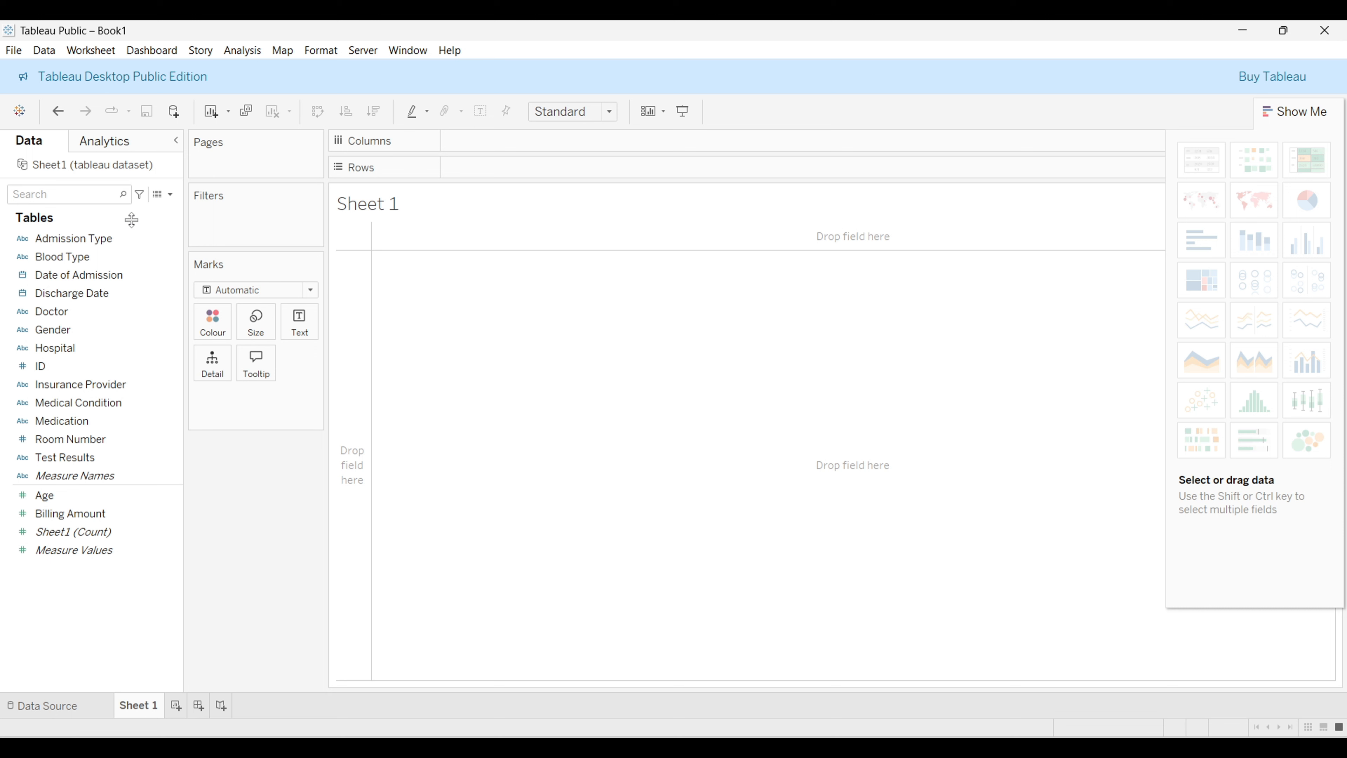
left_click(109, 258)
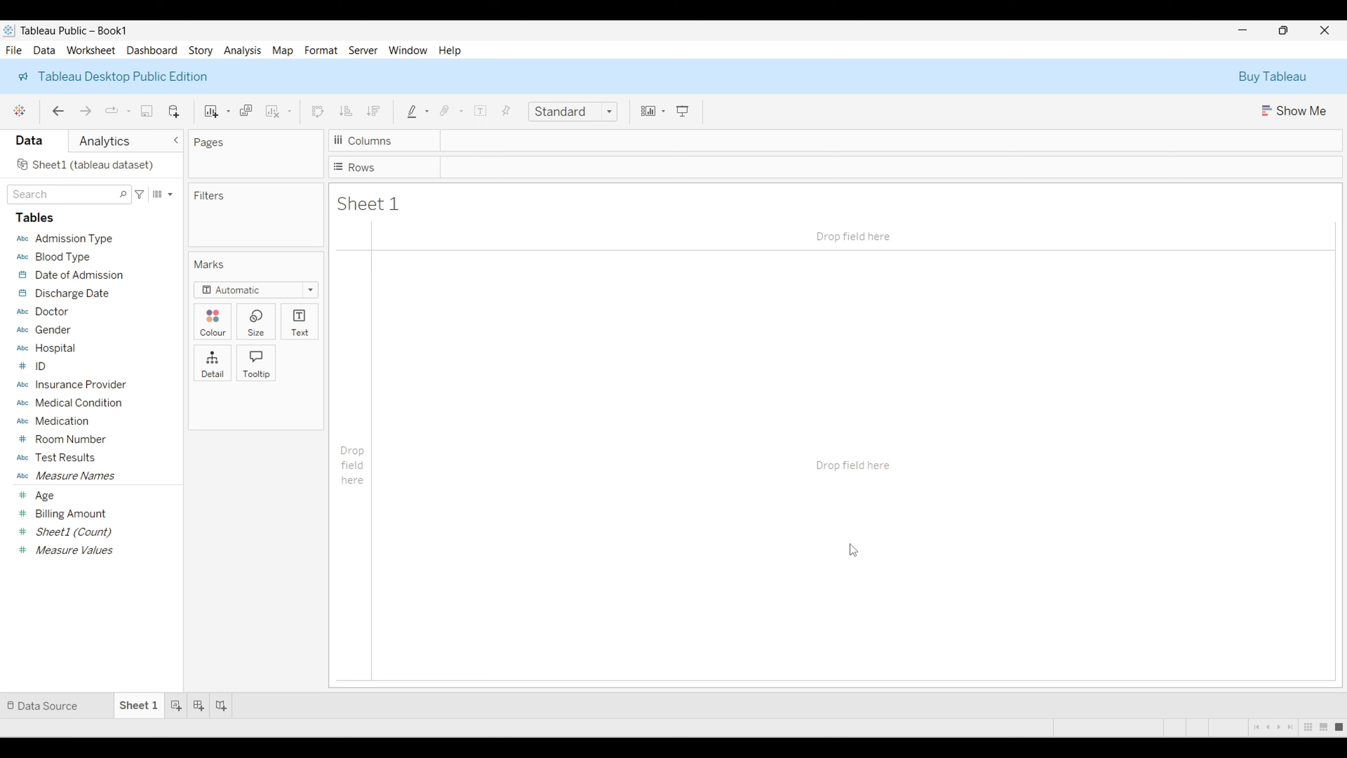
Step: Place the Medical Condition field on Columns
left_click(73, 425)
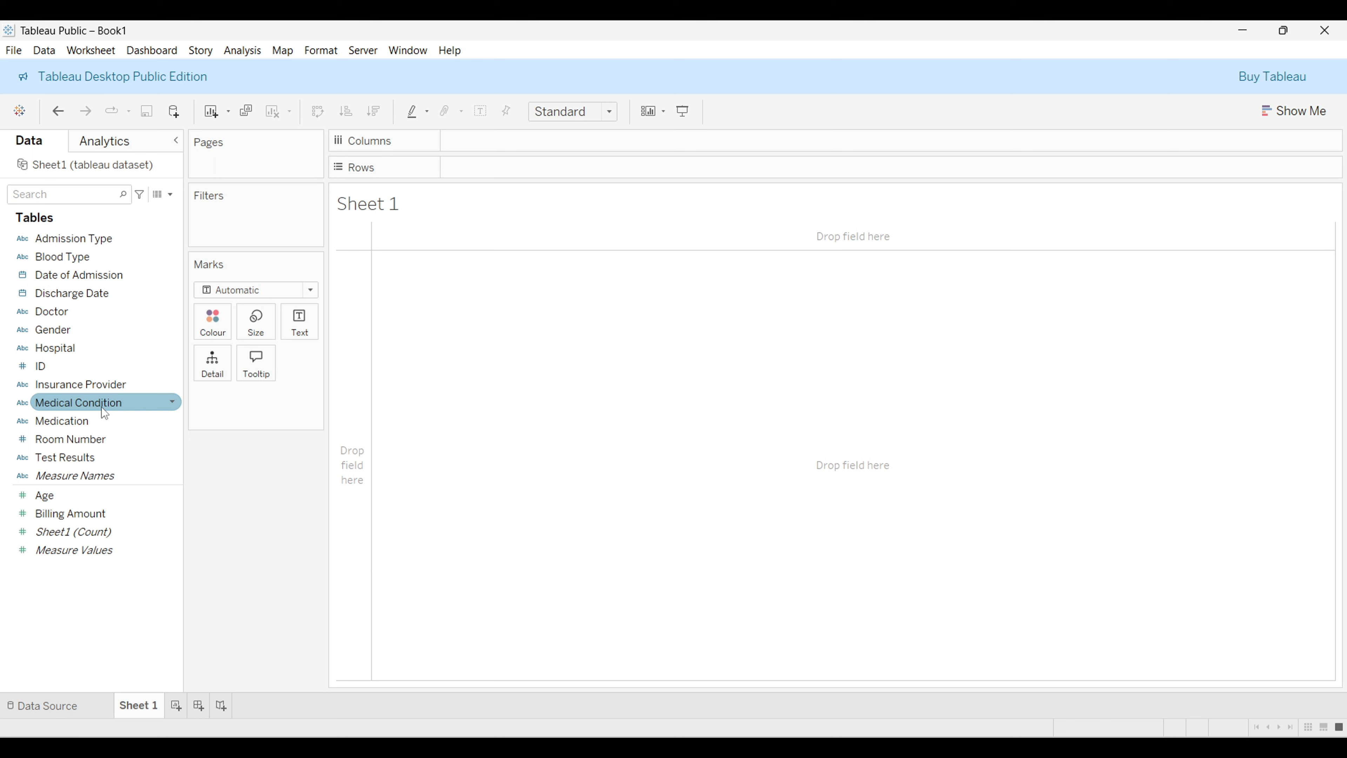
left_click_drag(105, 413, 373, 151)
left_click_drag(122, 402, 539, 144)
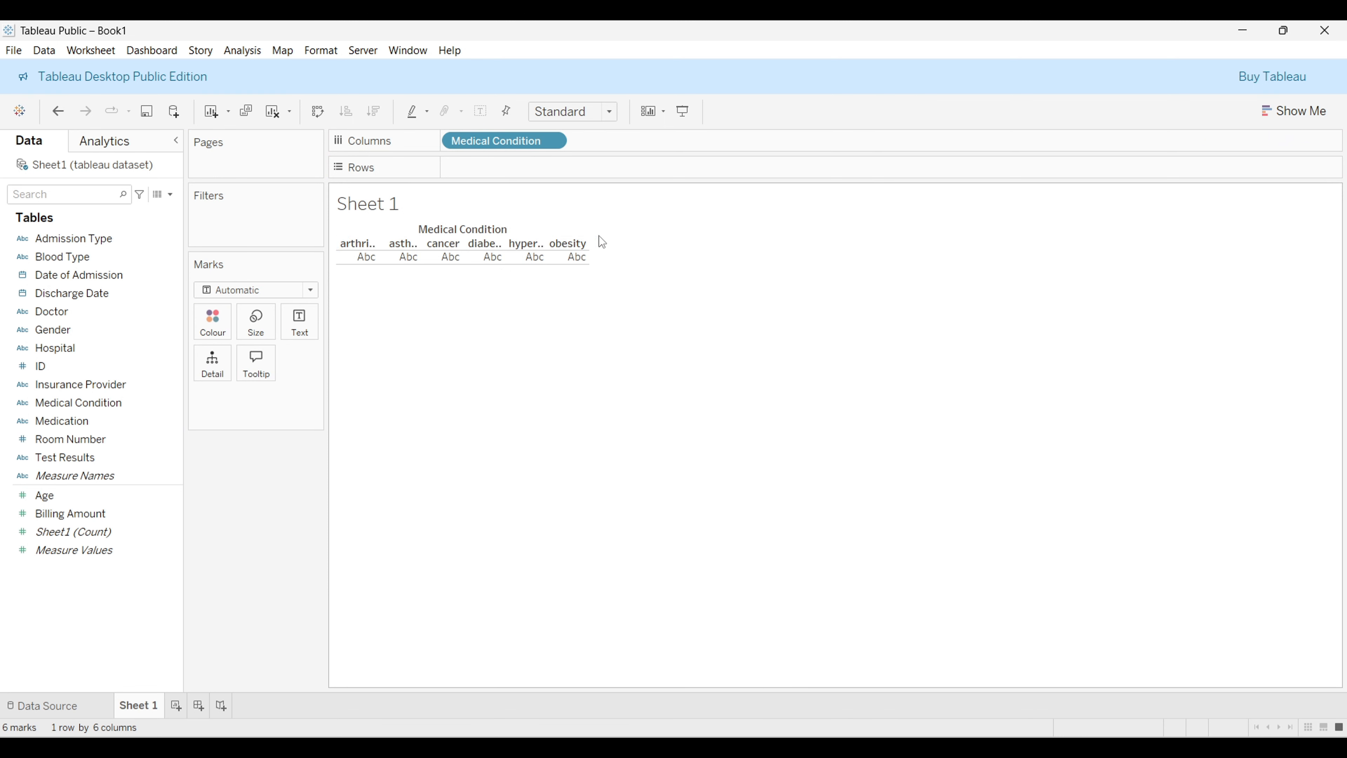
Step: Place Billing Amount on Rows to build a bar chart of billing by medical condition
mouse_move(578, 262)
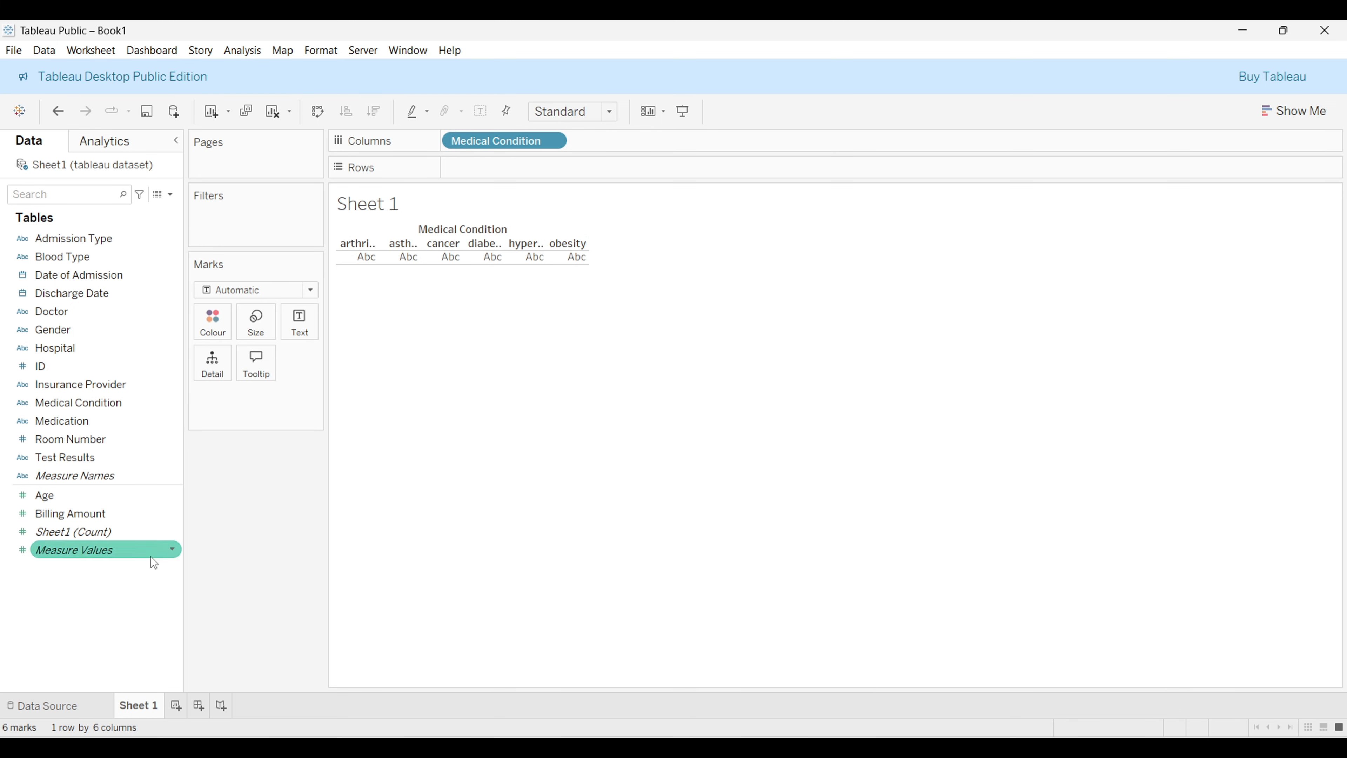
left_click(78, 514)
left_click_drag(80, 523, 513, 173)
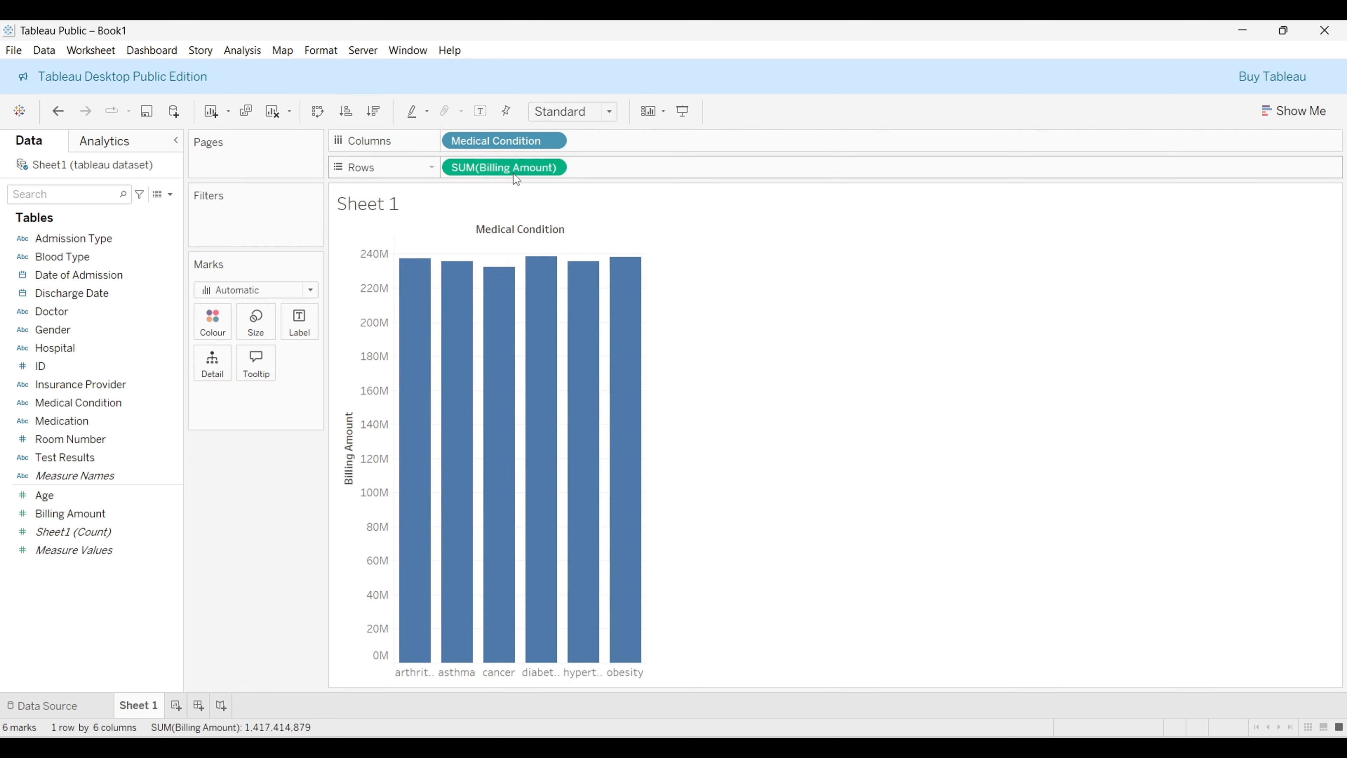
Step: Set the view to fit the Entire View
mouse_move(626, 399)
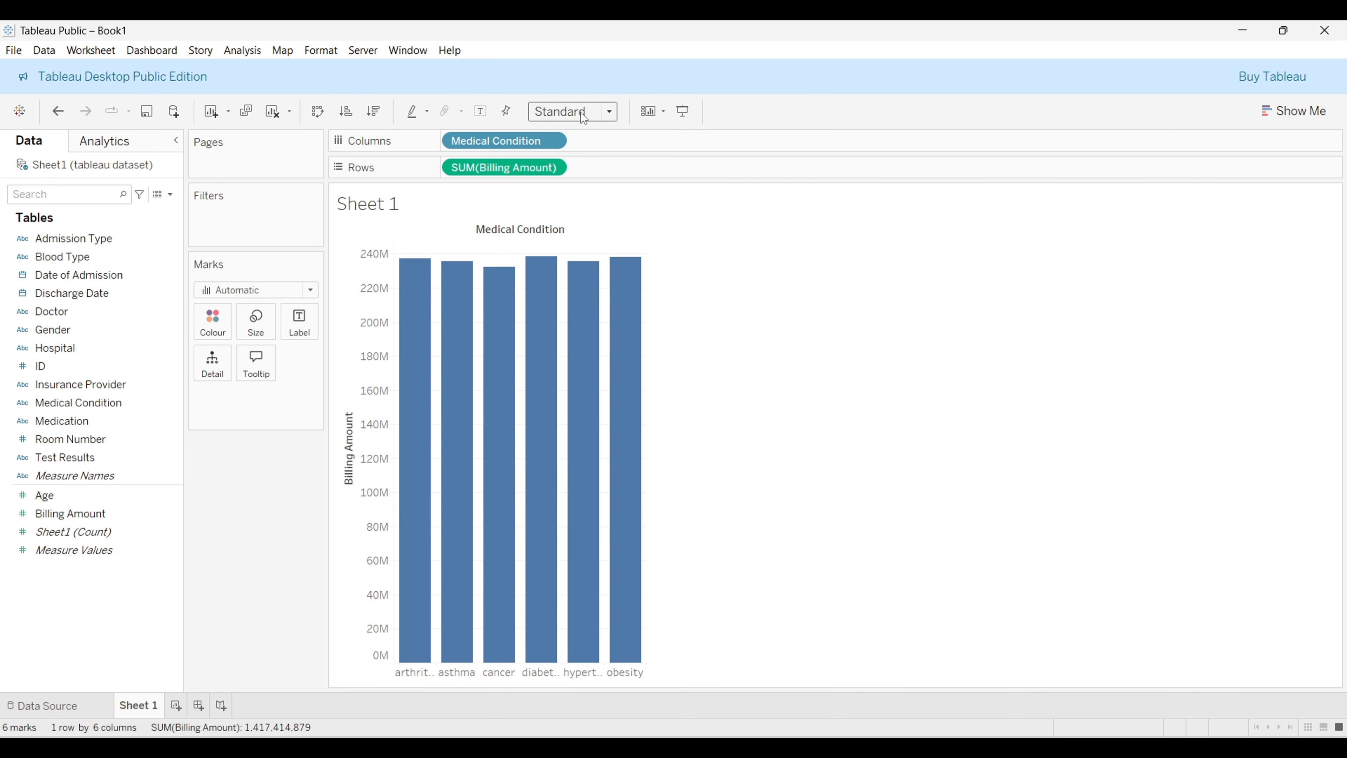
left_click(610, 112)
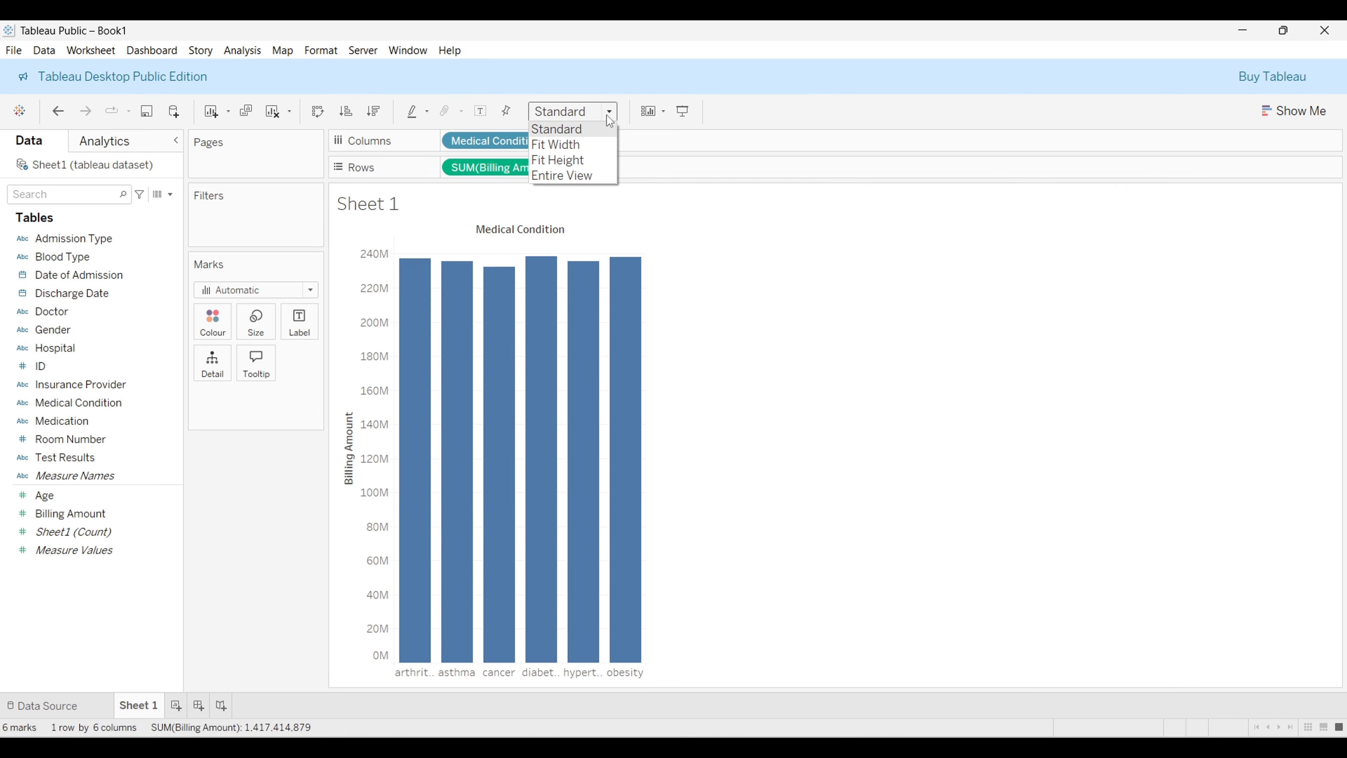
left_click(604, 172)
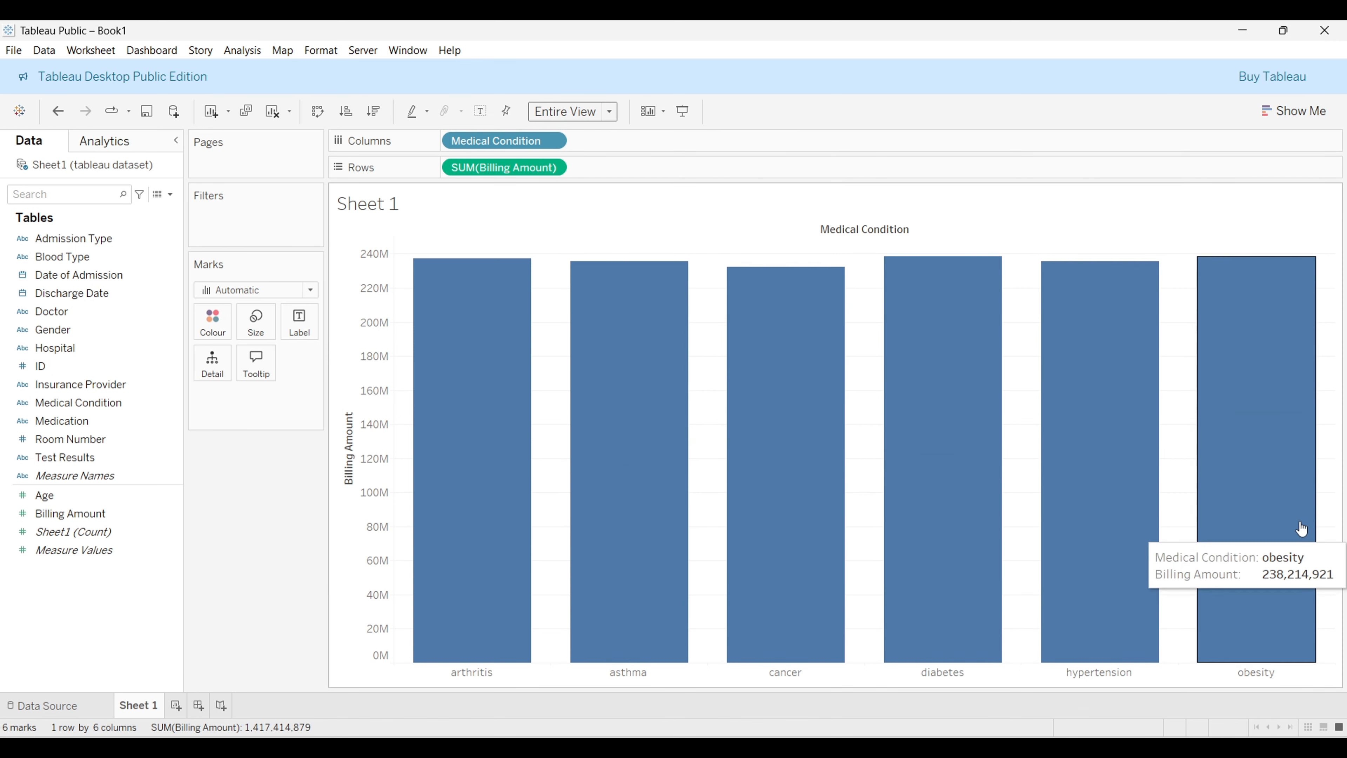
Step: Open Show Me and try several chart types, ending with a treemap of billing amount by medical condition
left_click(1319, 112)
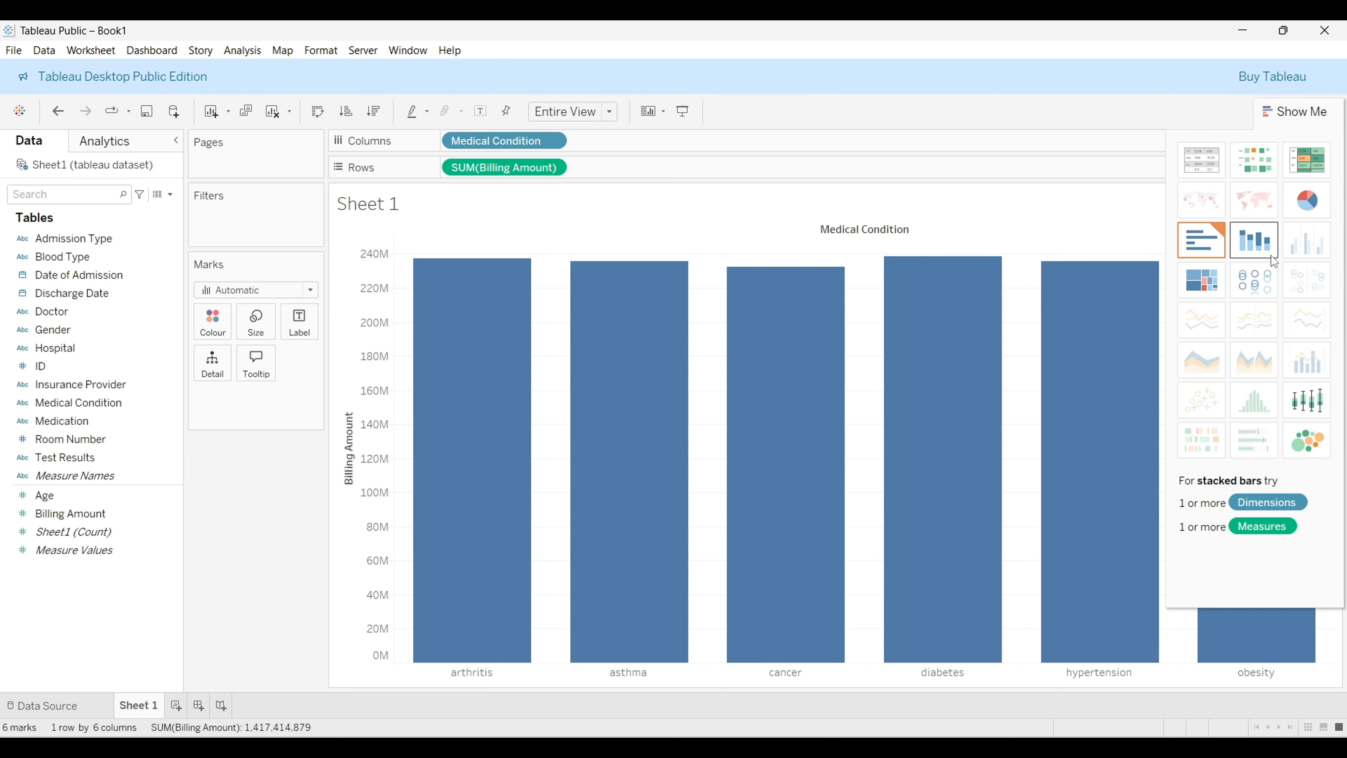
left_click(1300, 214)
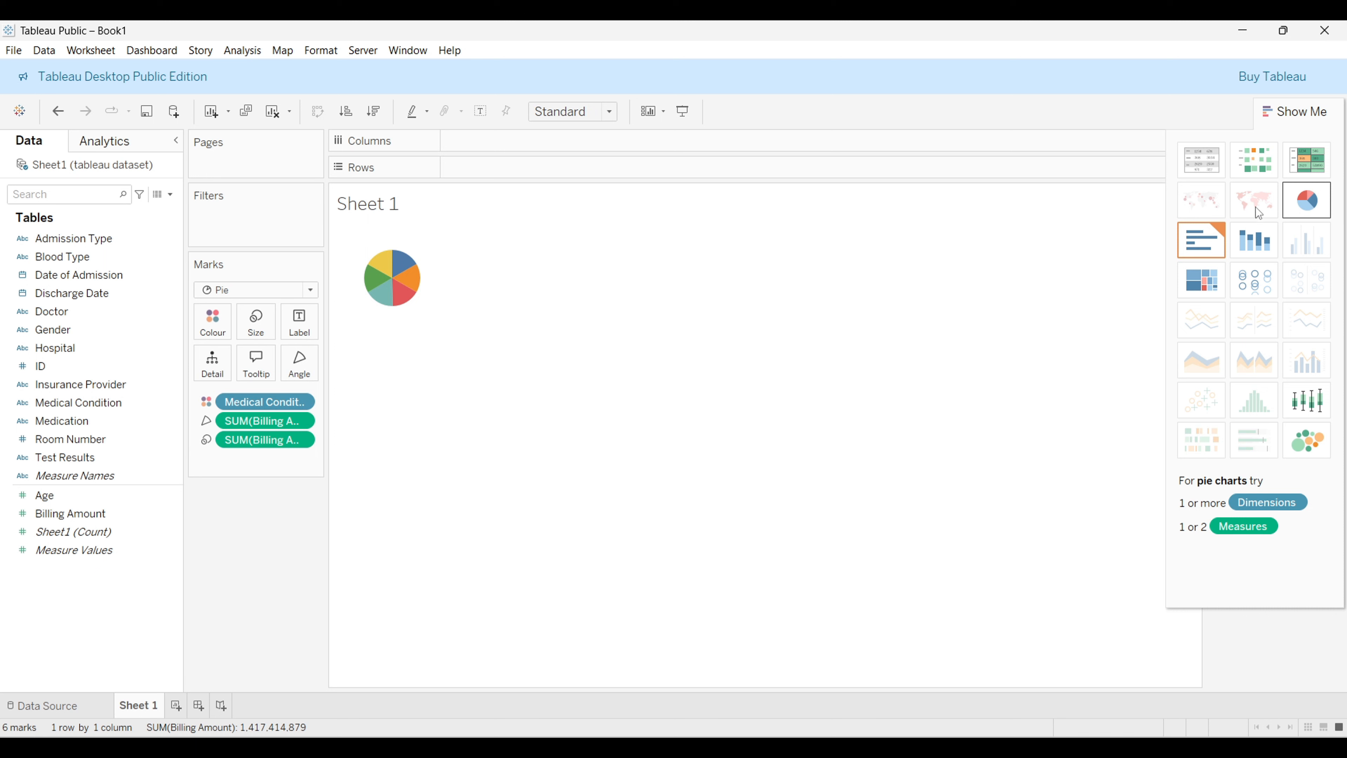
left_click(1319, 171)
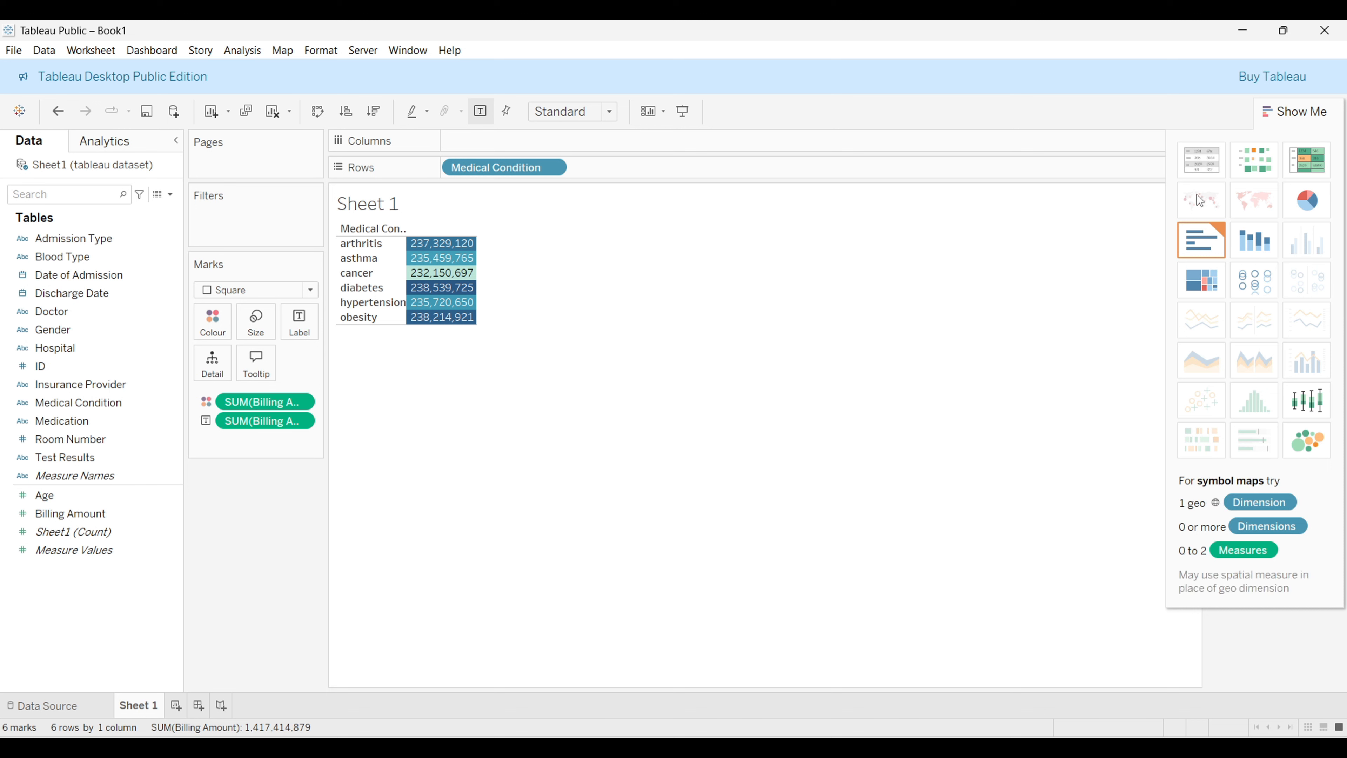
left_click(1214, 170)
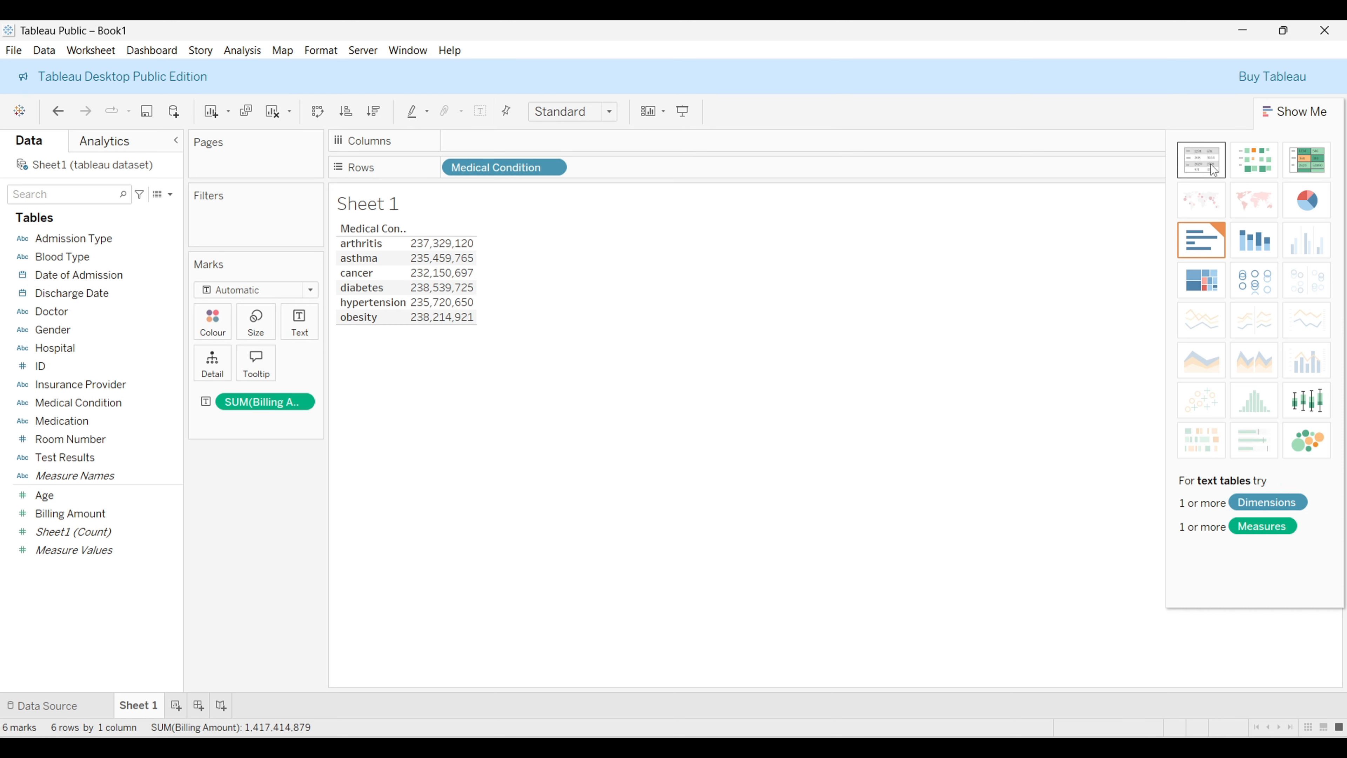
left_click(1252, 171)
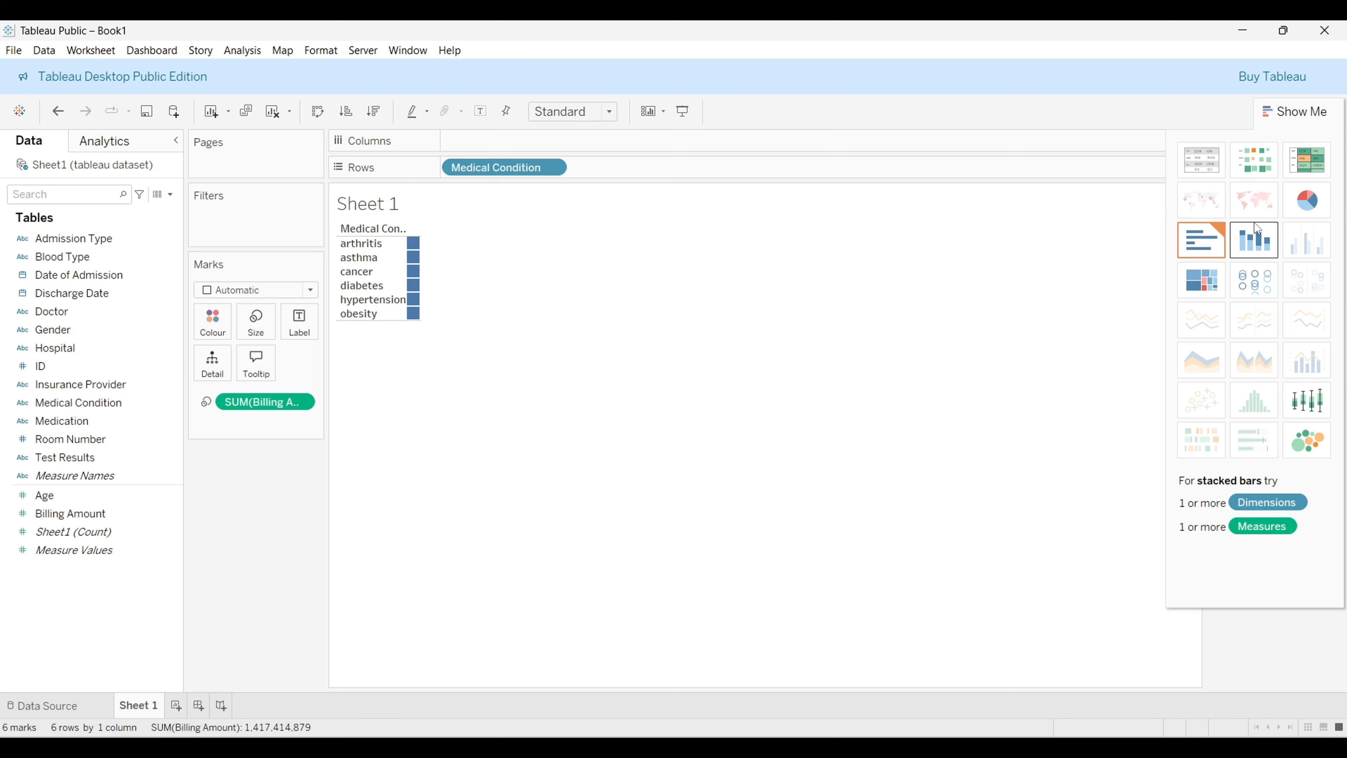
left_click(1257, 236)
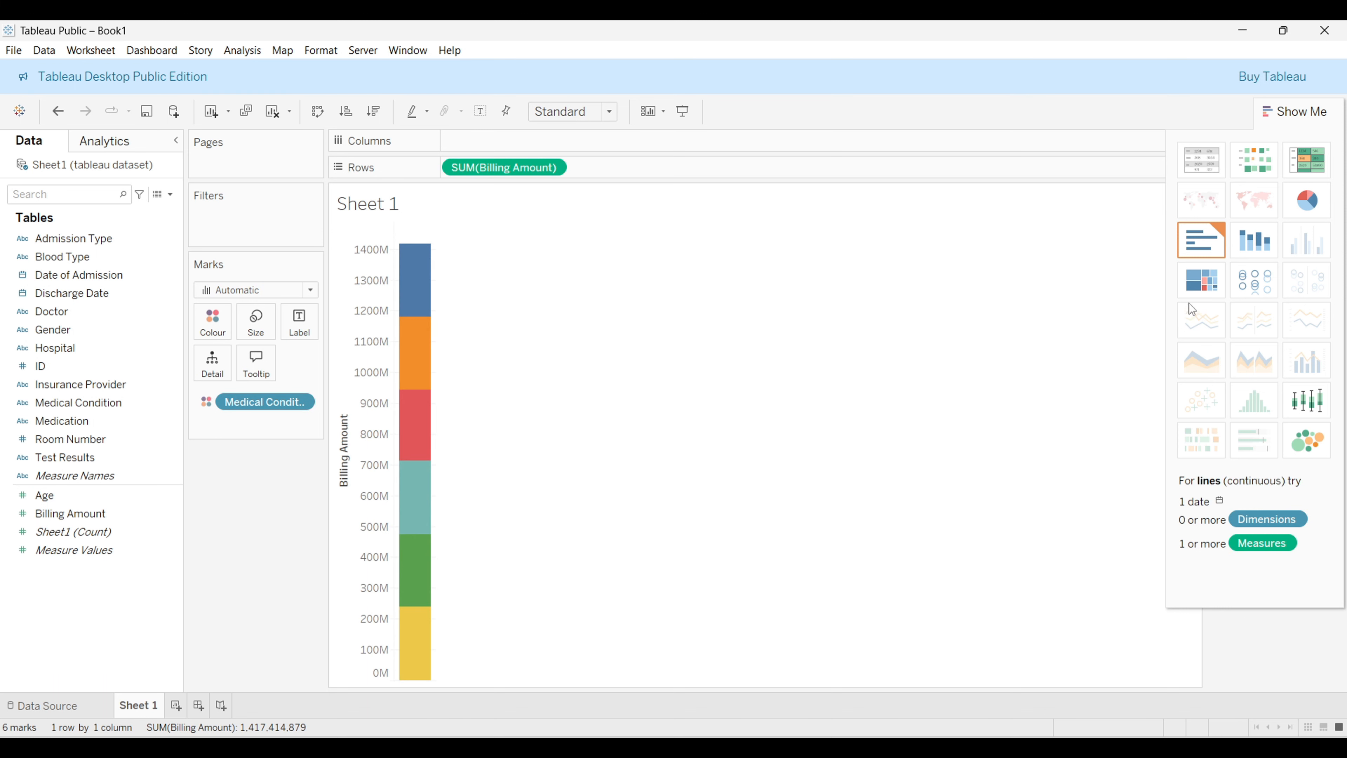
left_click(1215, 295)
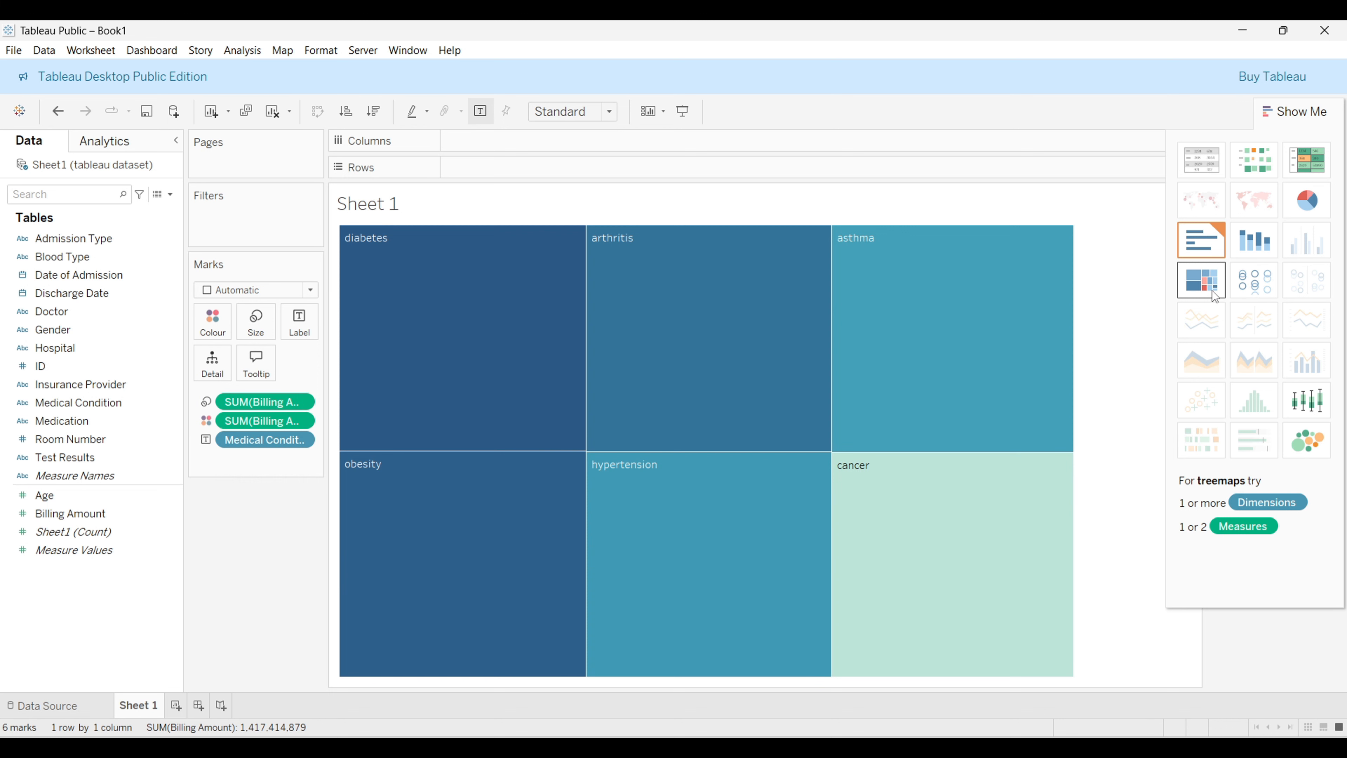
Step: Try the circle view and packed bubbles charts in Show Me, then undo back to the bar chart
left_click(1253, 295)
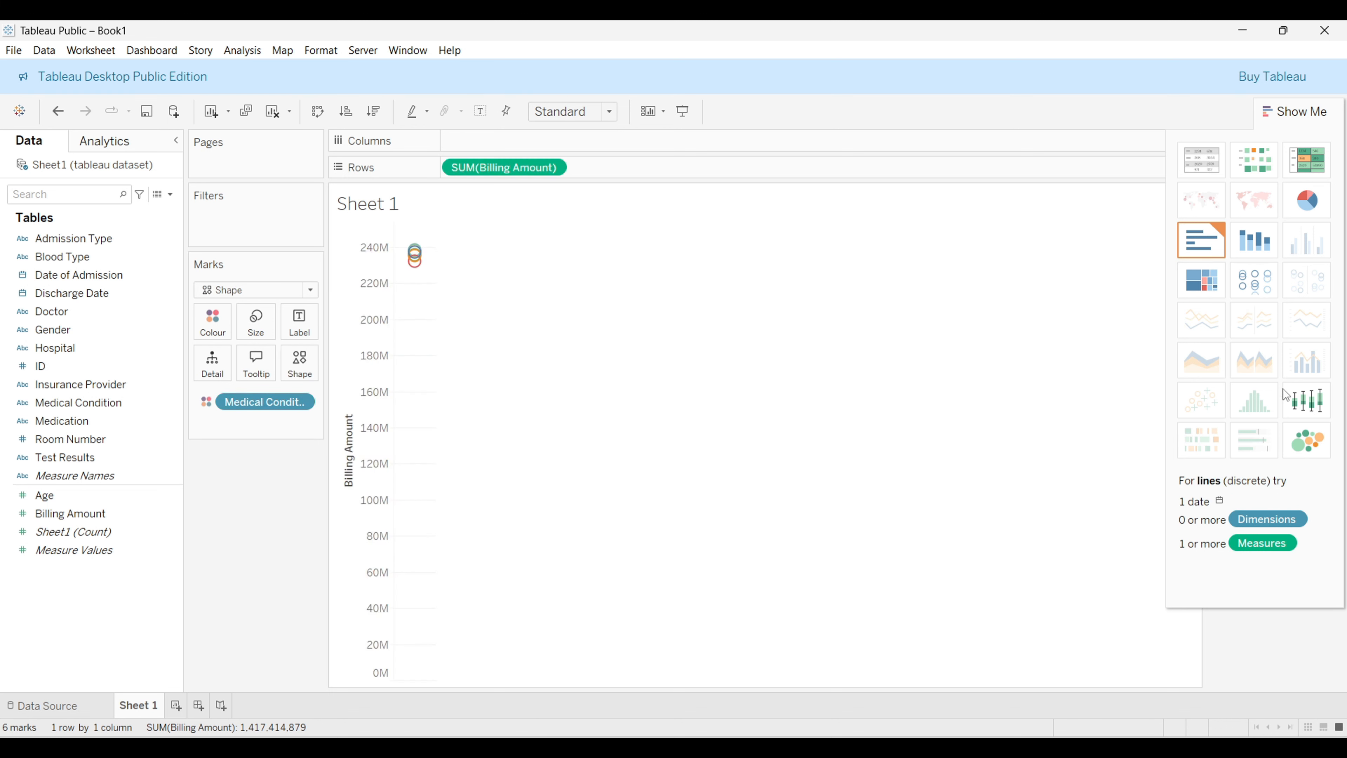
left_click(1315, 444)
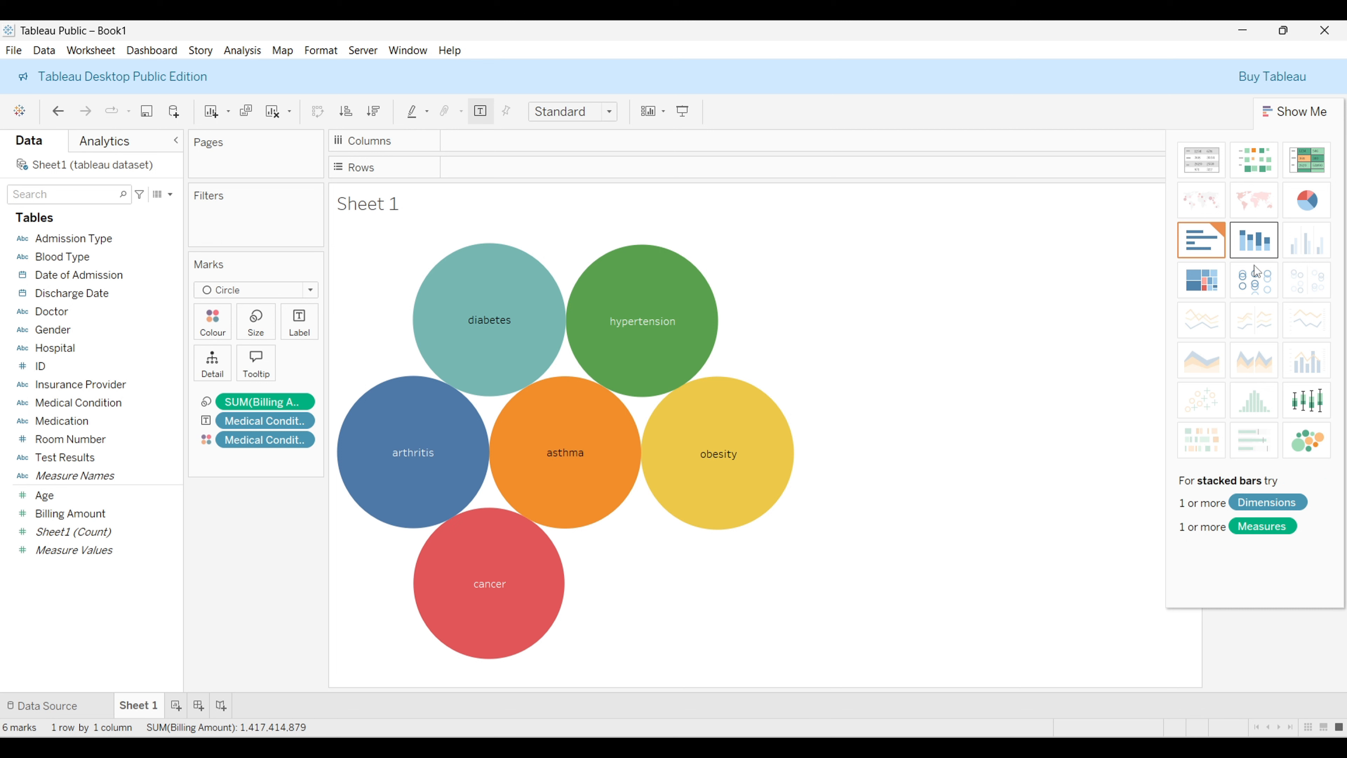
left_click(1301, 113)
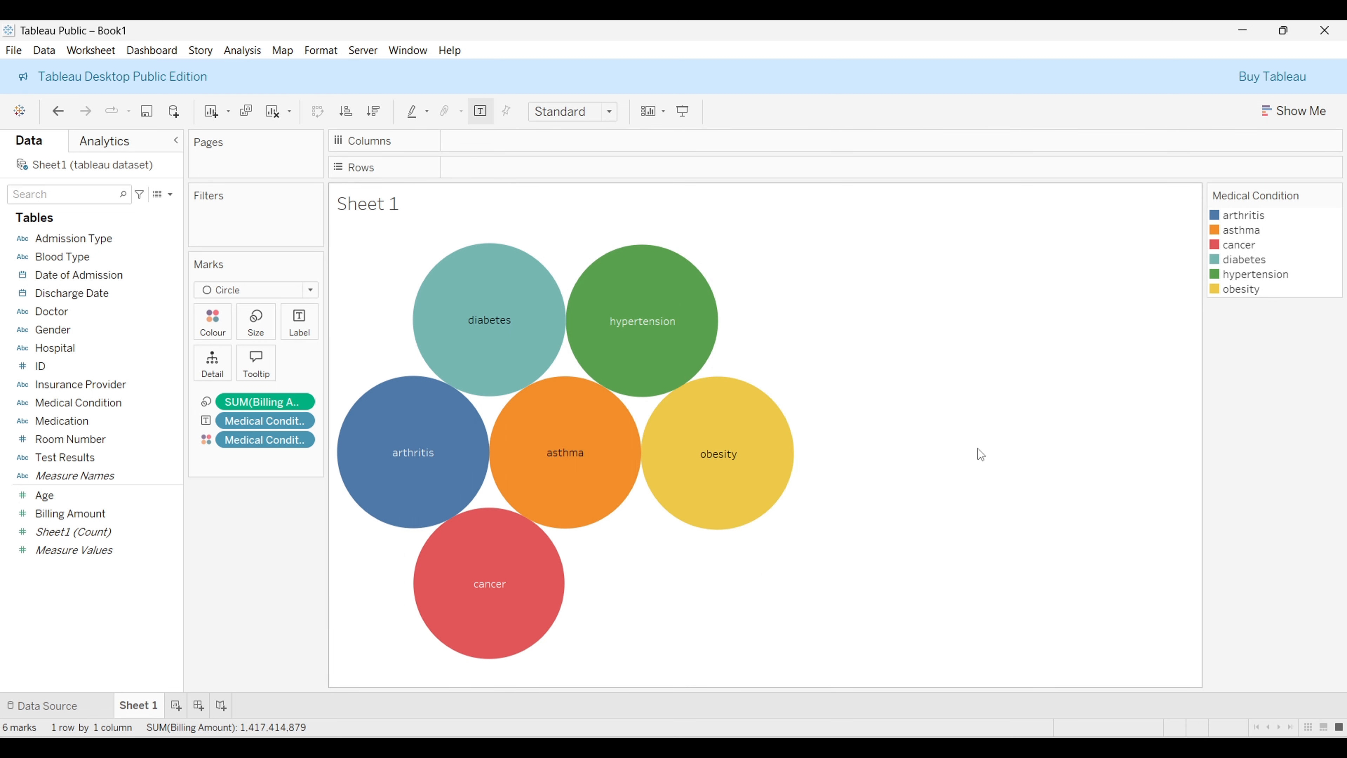
key("ctrl+z")
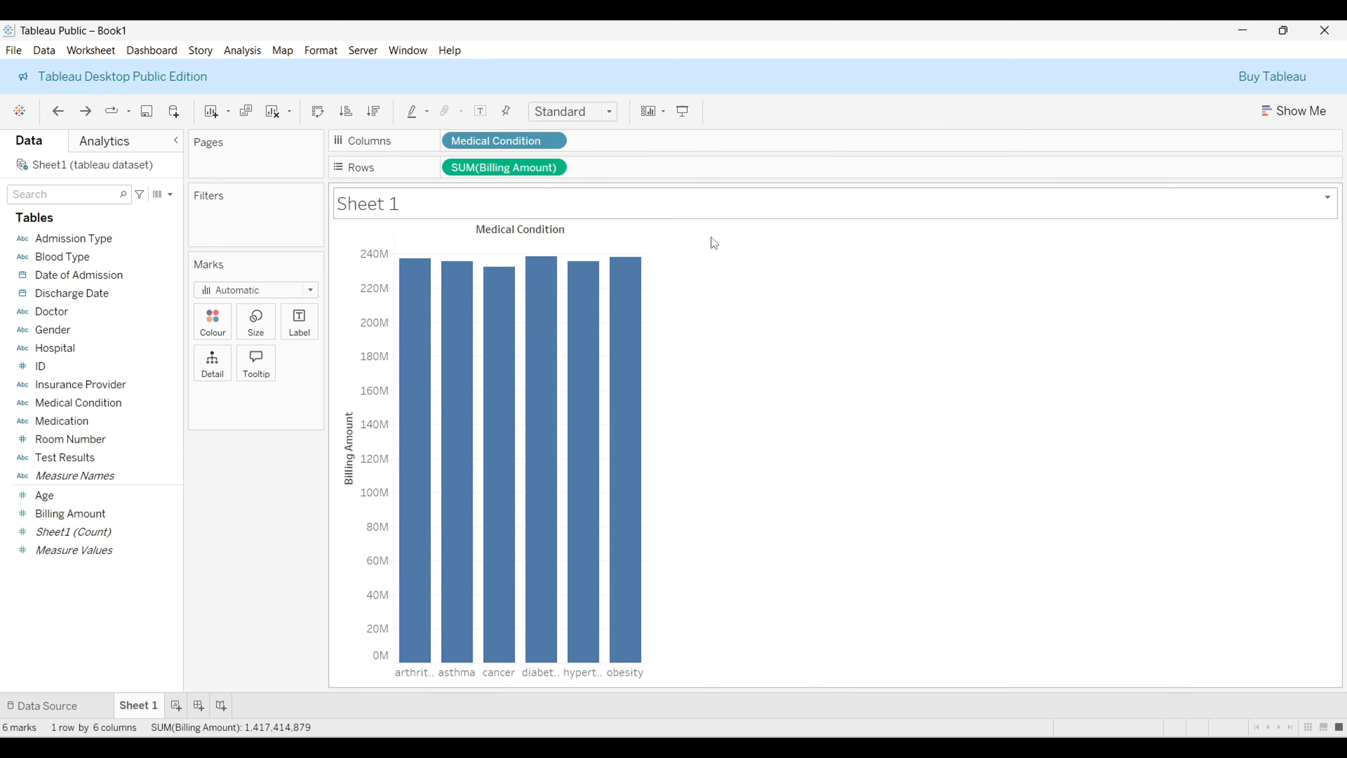
left_click_drag(507, 169, 482, 191)
left_click_drag(512, 143, 268, 495)
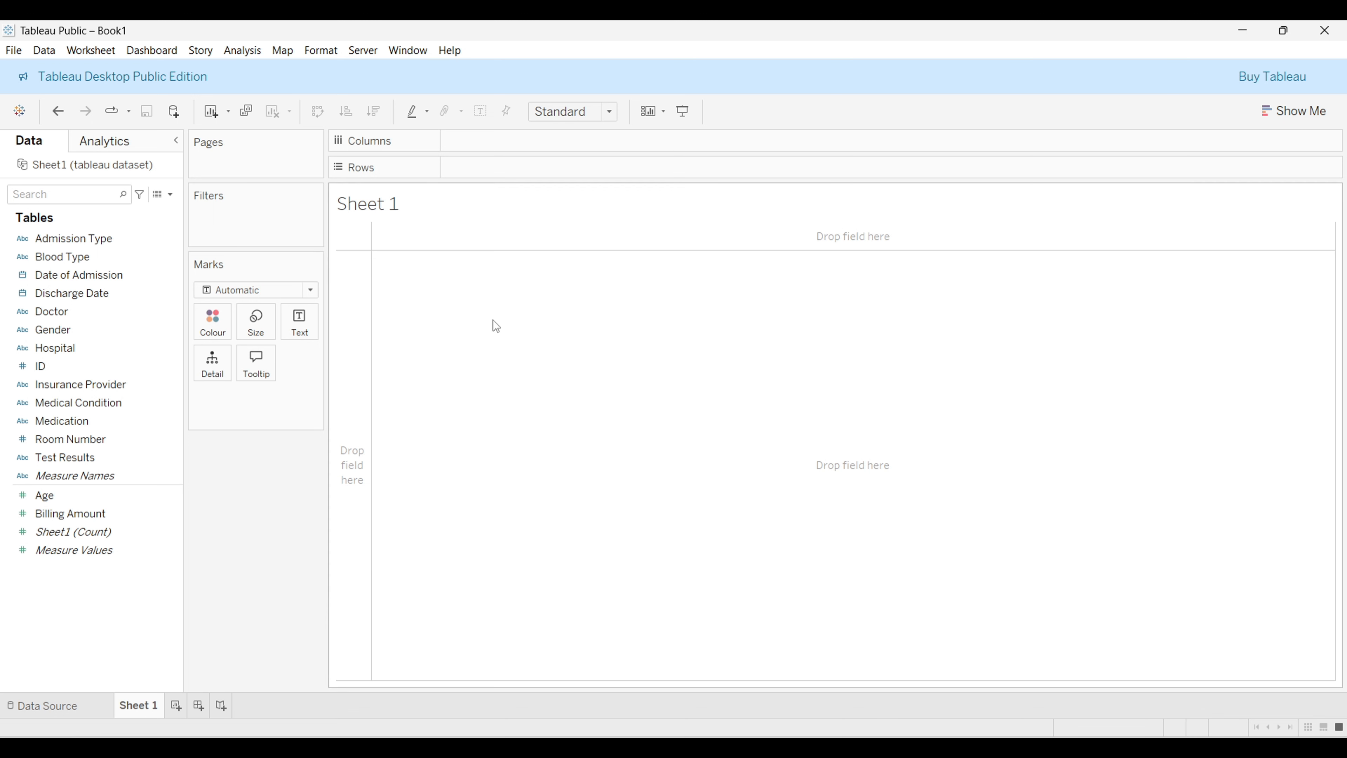
key("ctrl+z")
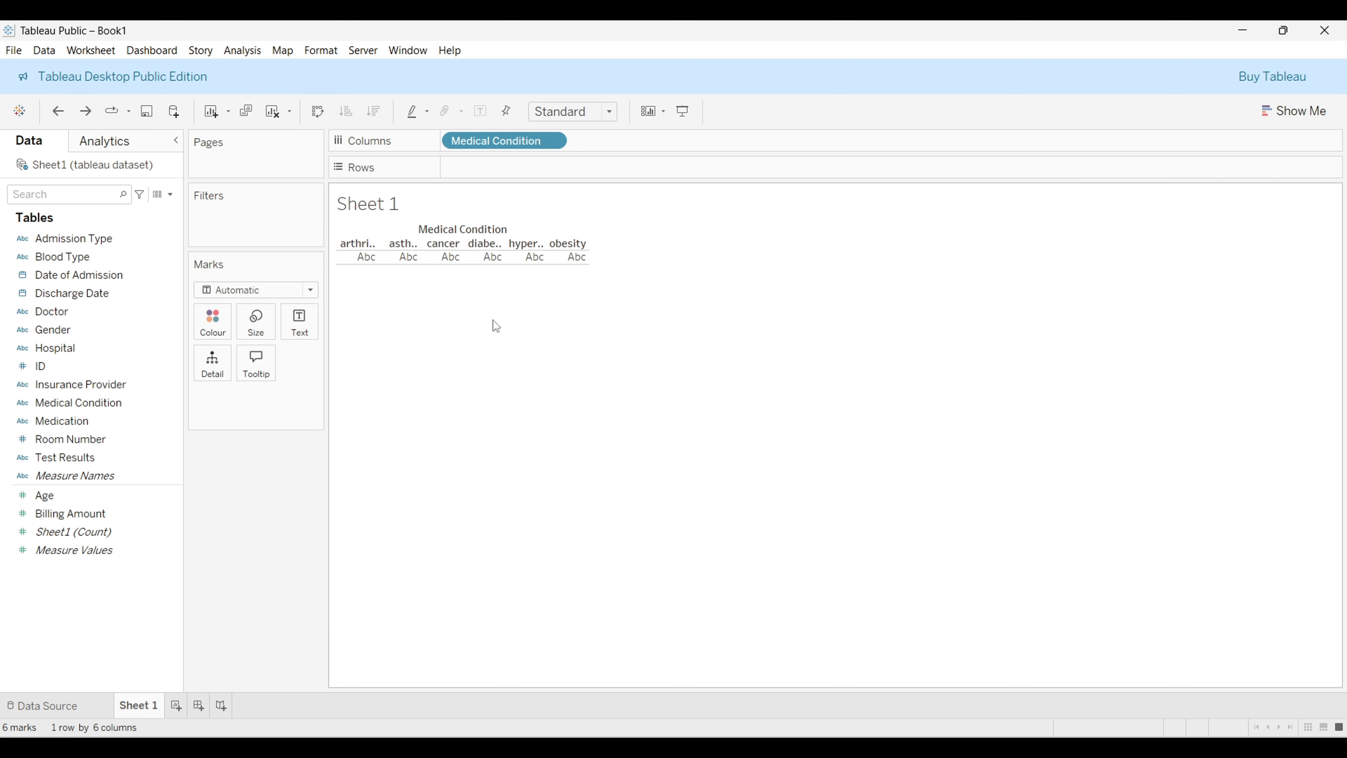
key("ctrl+y")
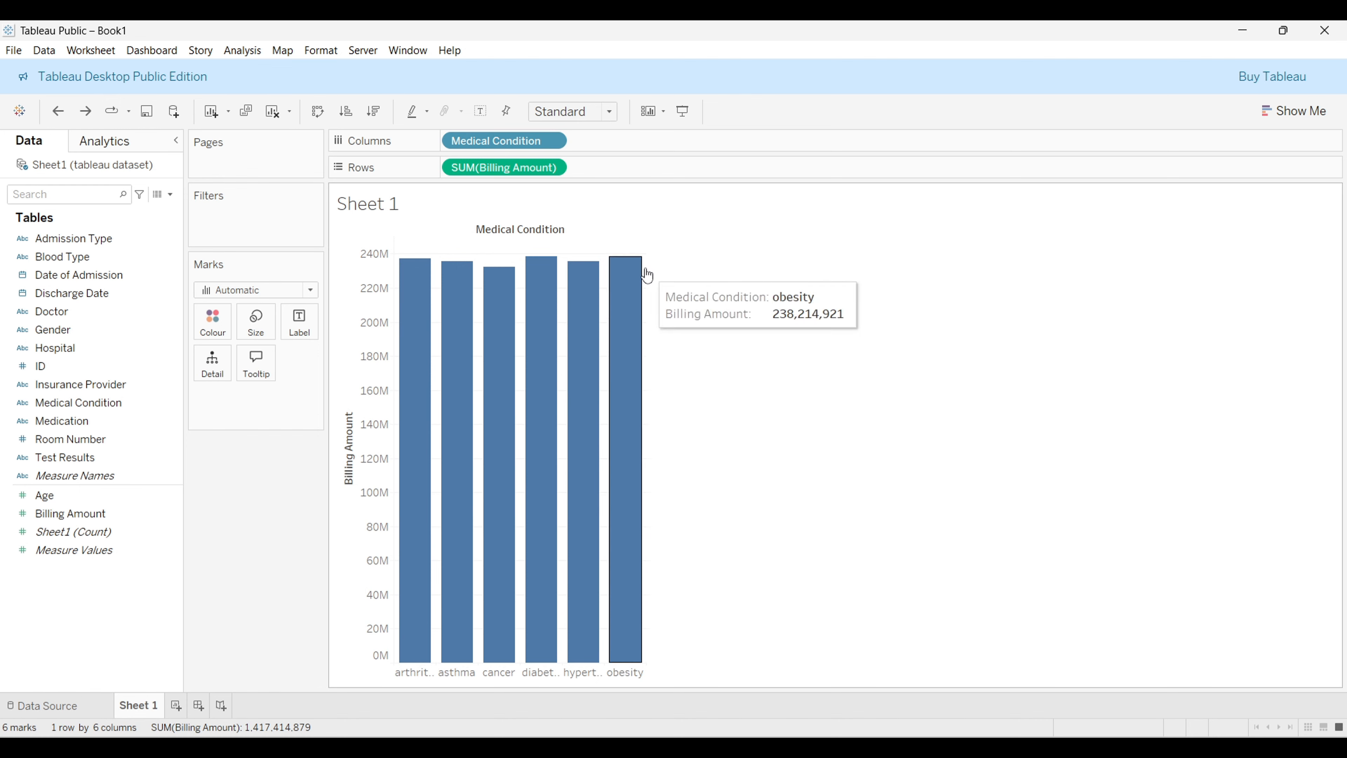
Step: Fit the bar chart to the Entire View
left_click(610, 120)
left_click(600, 182)
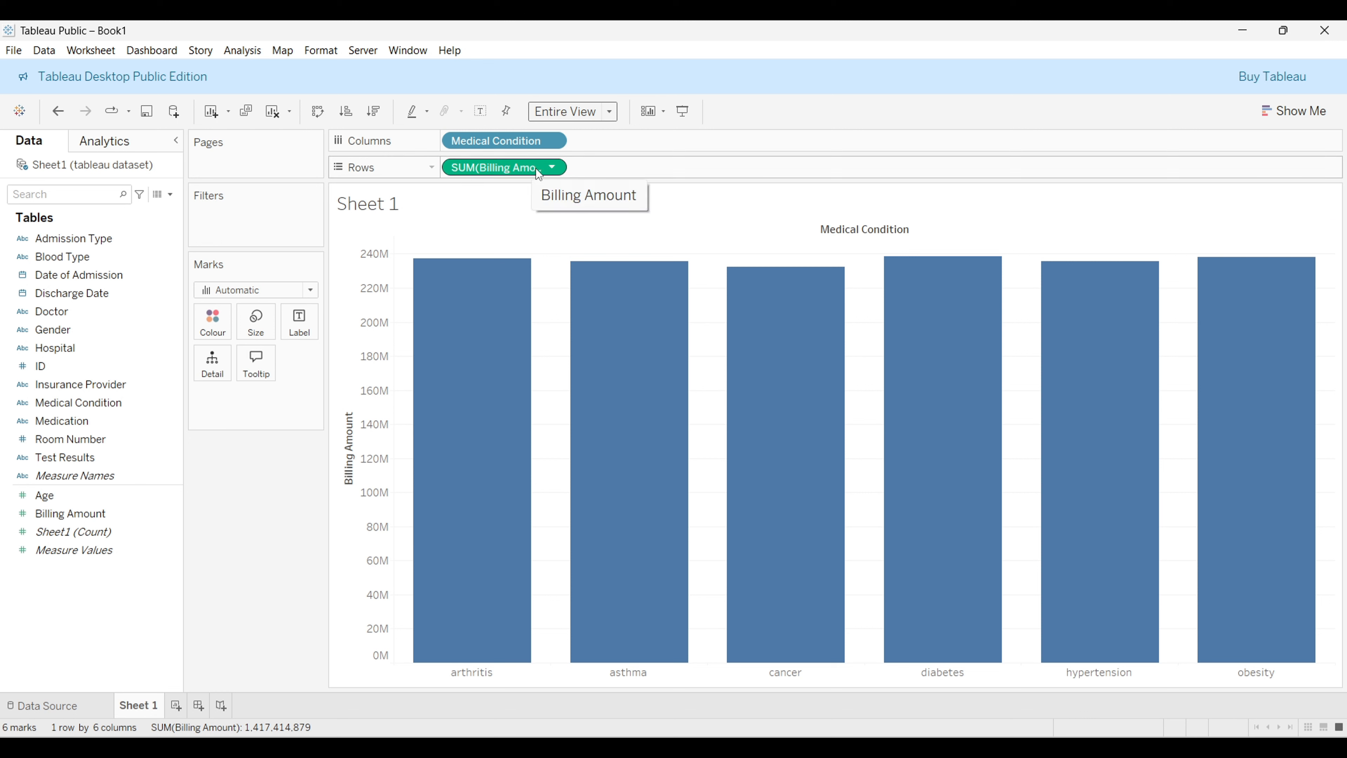
Step: Change the Billing Amount measure's aggregation from Sum to Average
right_click(561, 165)
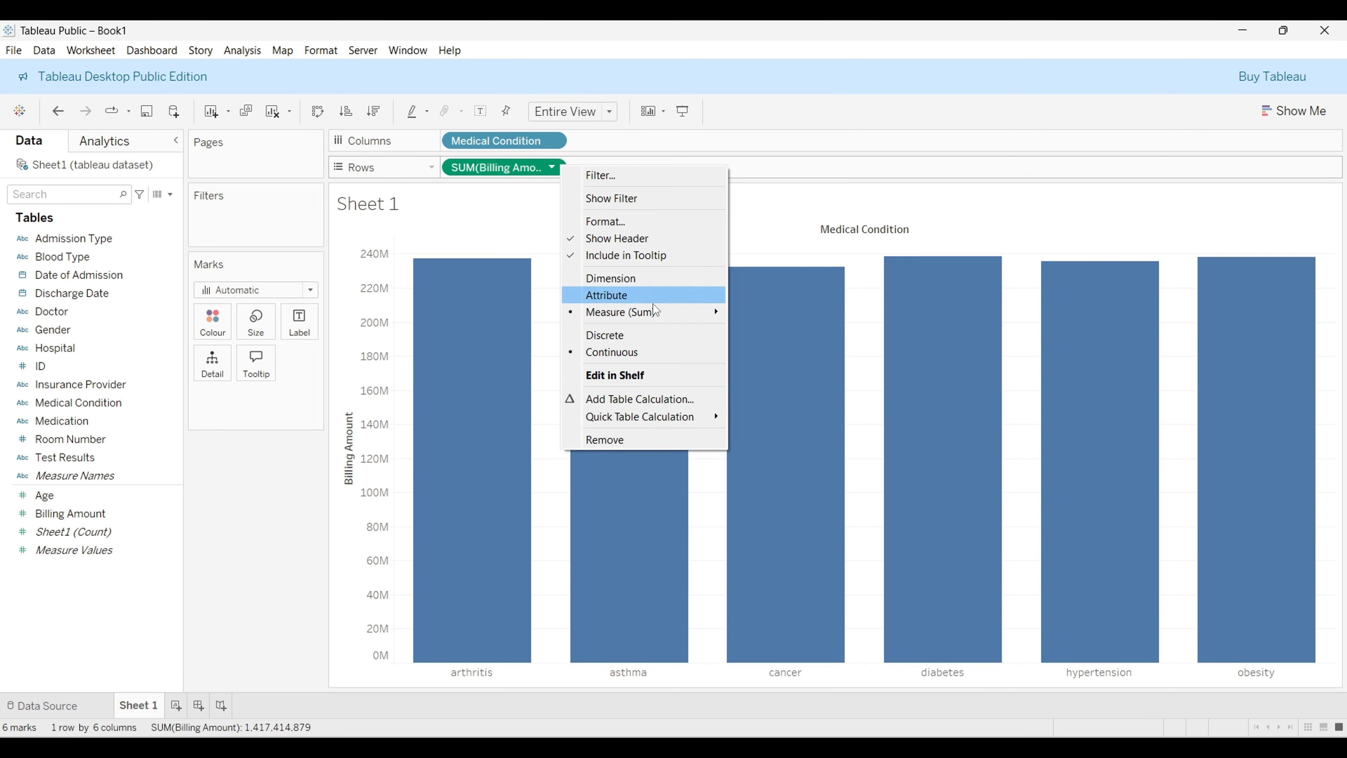
mouse_move(641, 317)
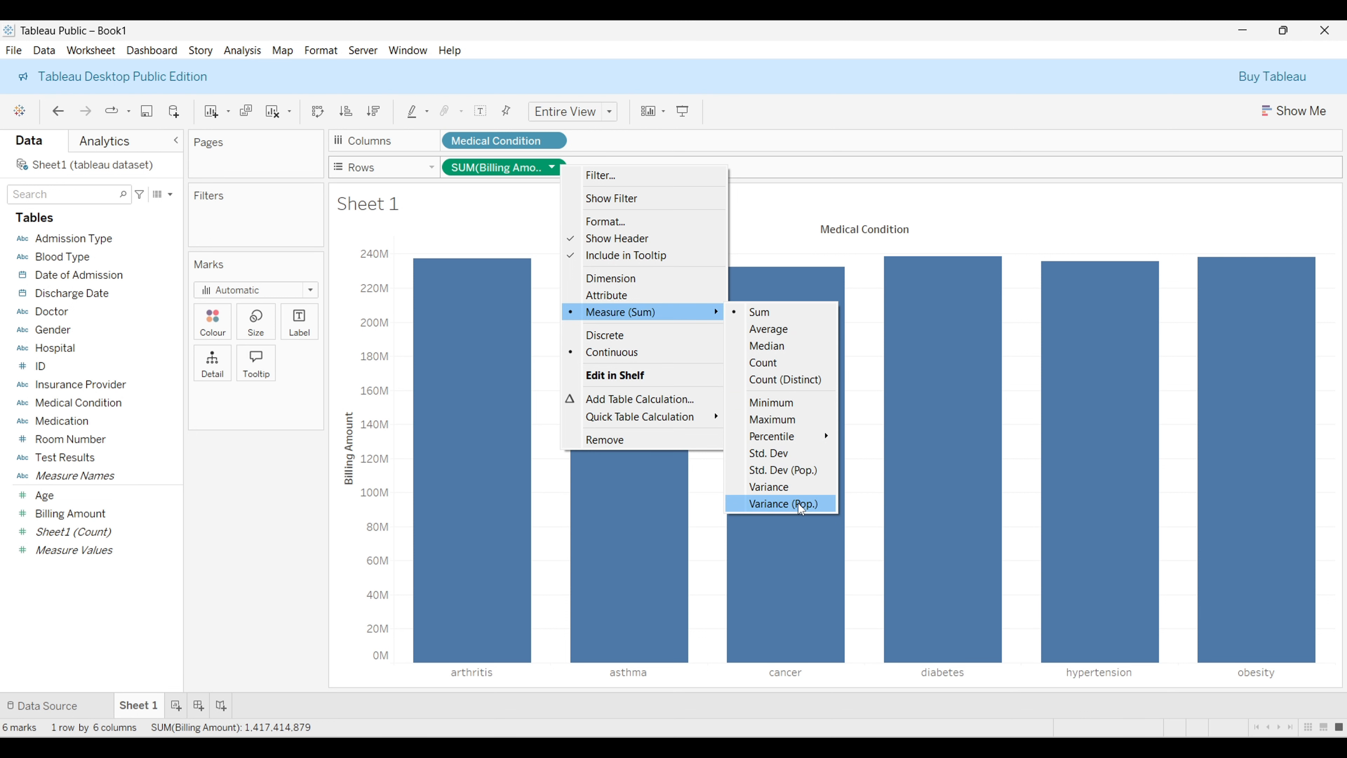
left_click(780, 329)
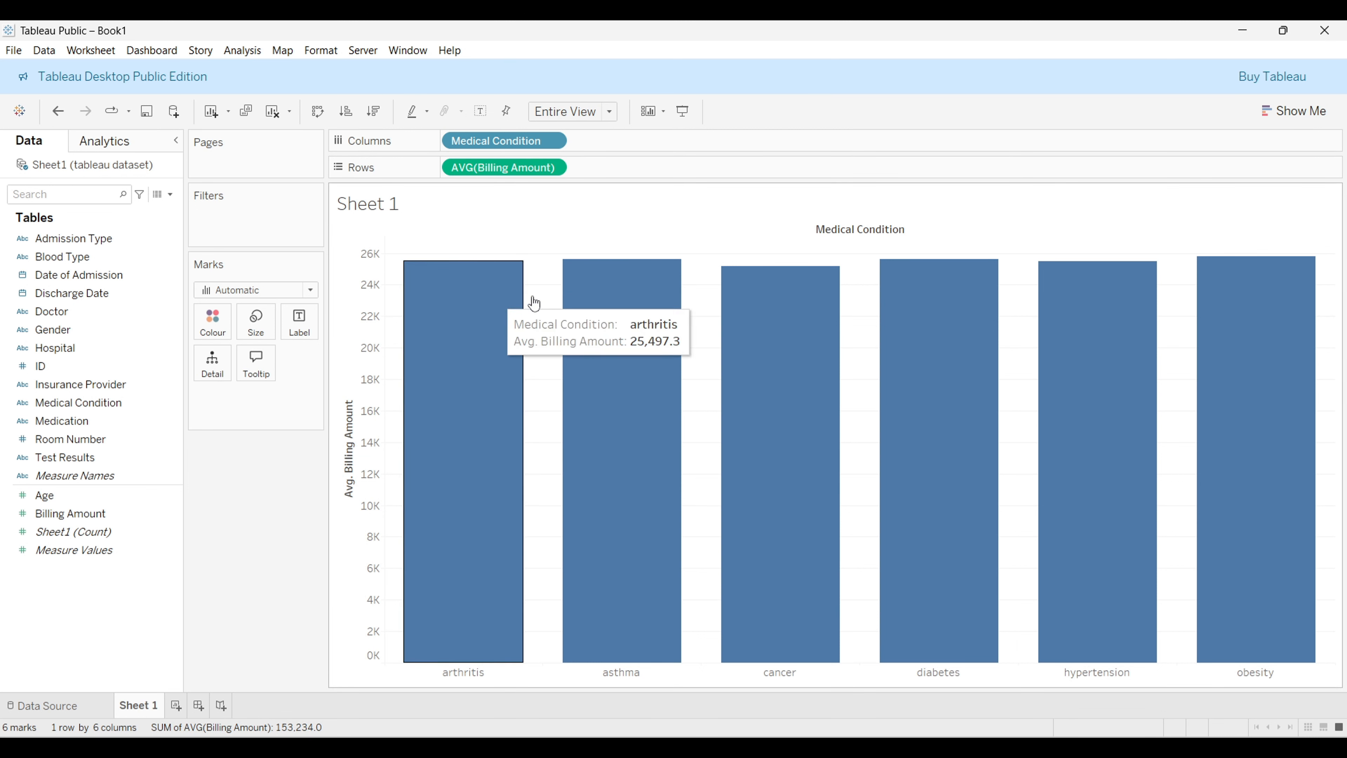
Step: Add Admission Type as a filter with all of its values selected
mouse_move(1056, 486)
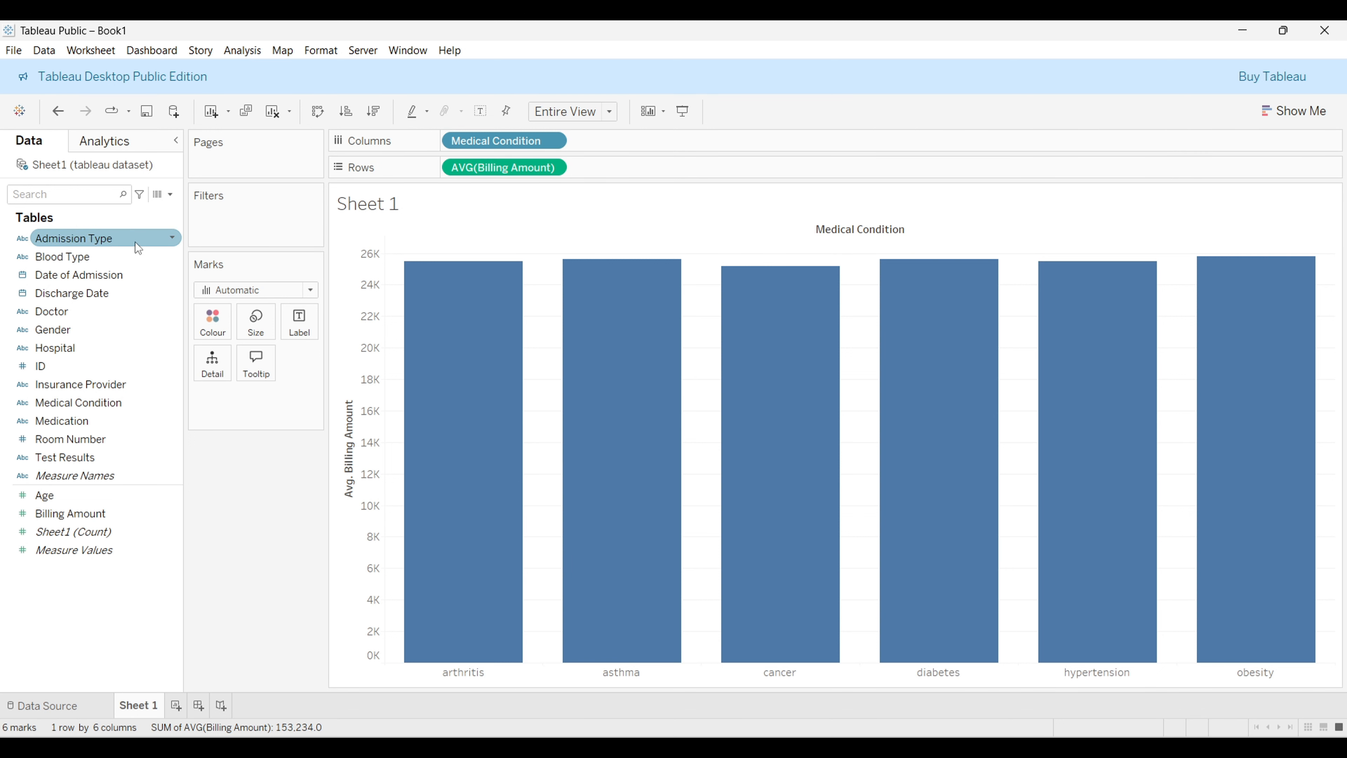
left_click_drag(139, 247, 276, 225)
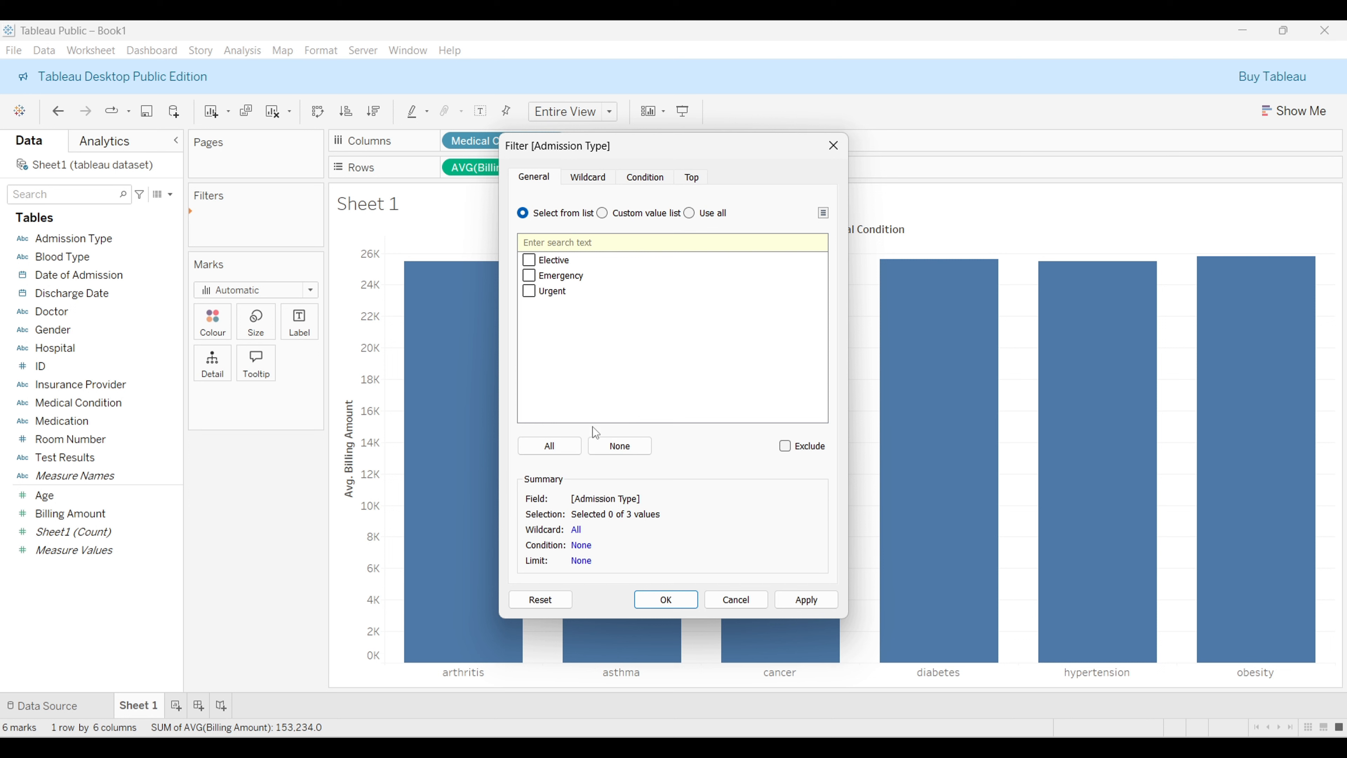
left_click(562, 449)
left_click(808, 600)
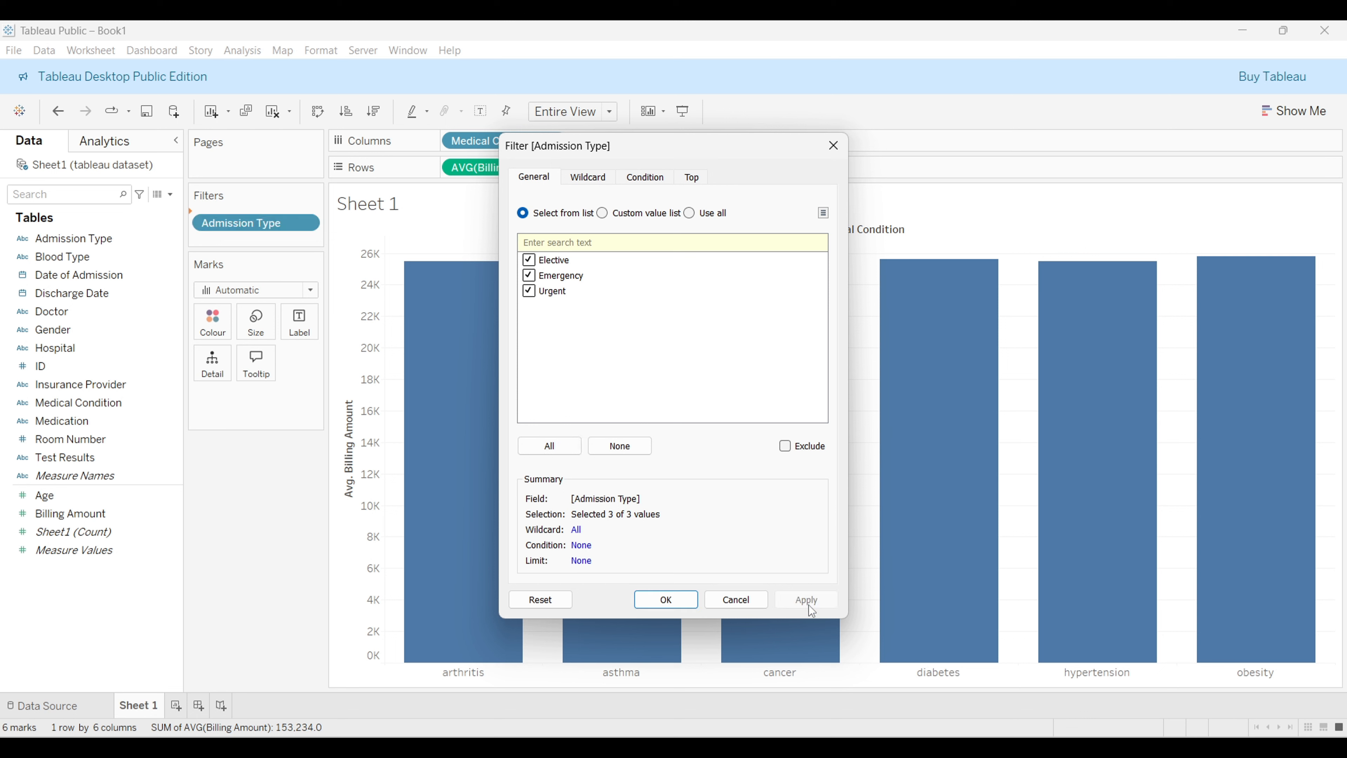
left_click(667, 600)
Step: Show the Admission Type filter card on the sheet
left_click(138, 384)
left_click(272, 221)
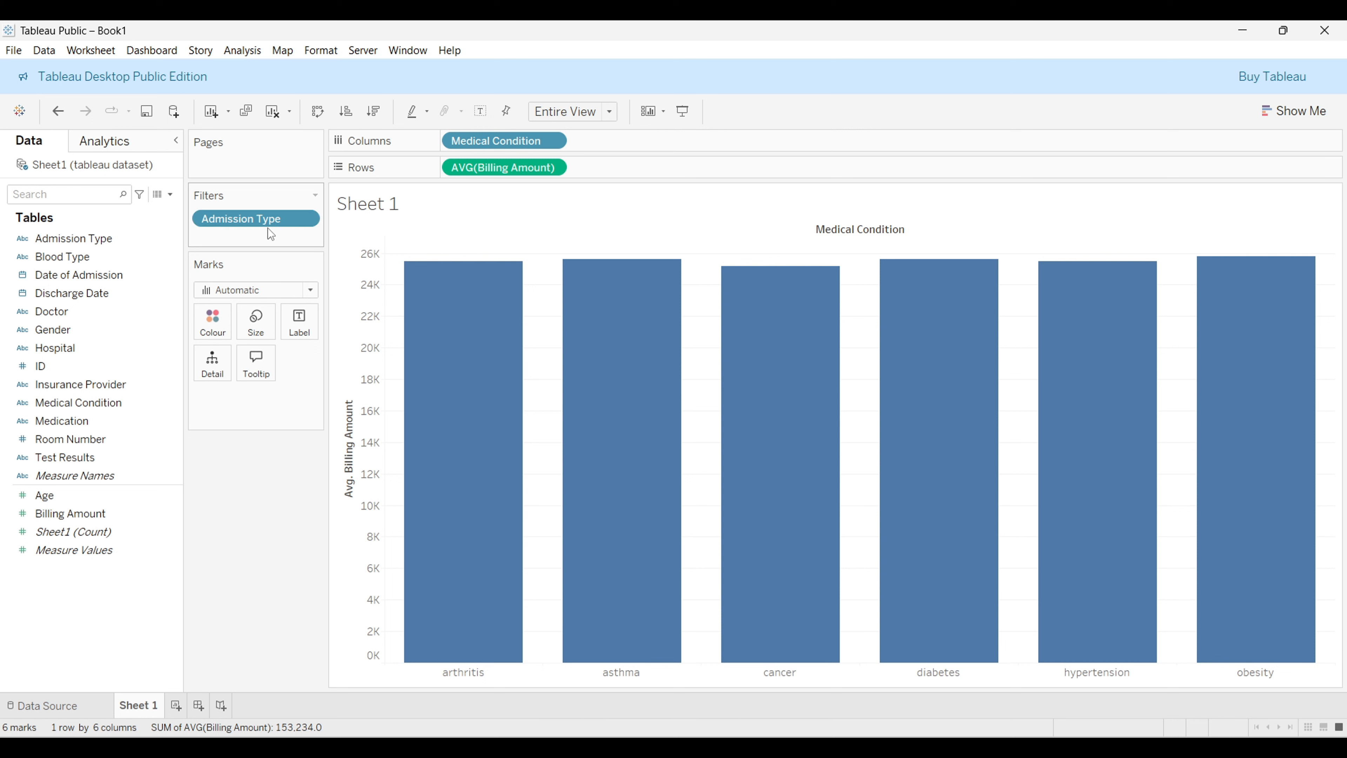
left_click(305, 219)
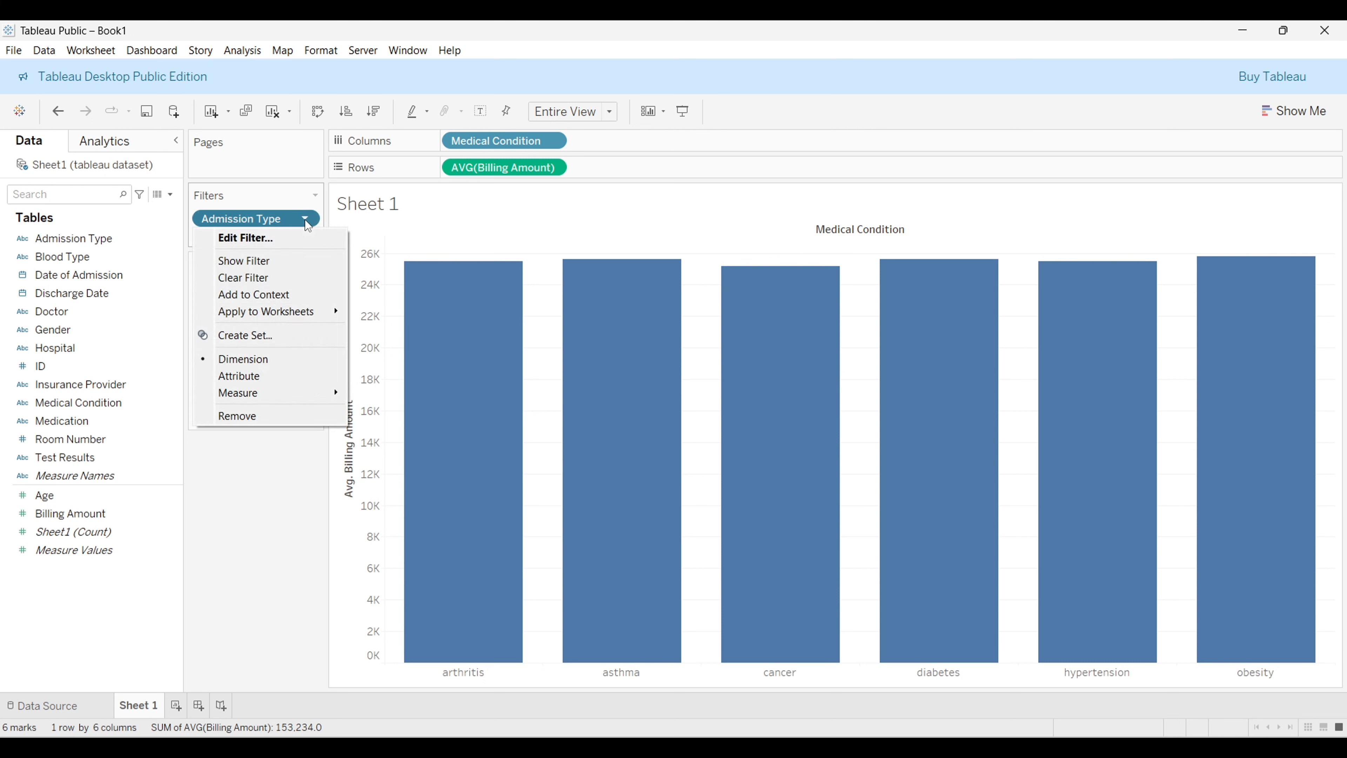
left_click(293, 261)
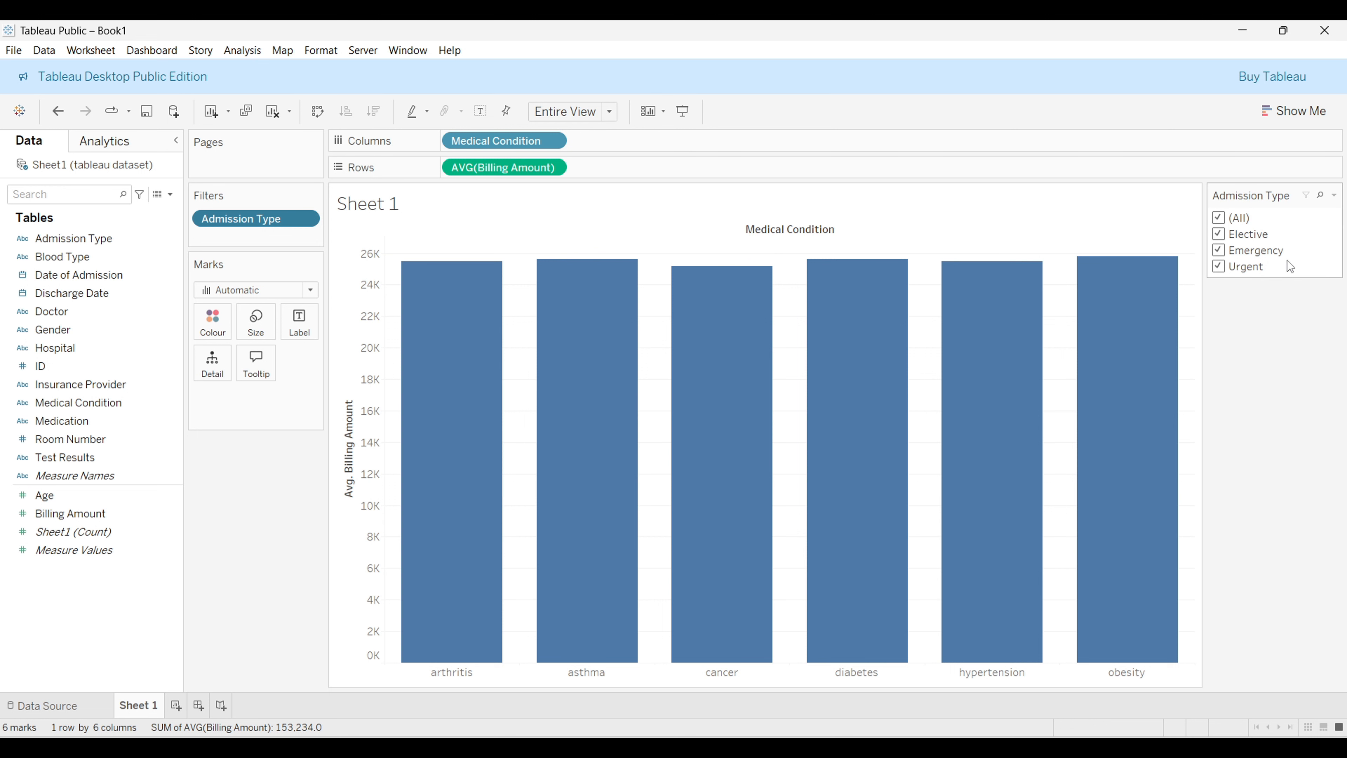
Step: Filter the chart to Emergency, then Urgent, then Elective admissions one at a time using the filter card
left_click(1220, 219)
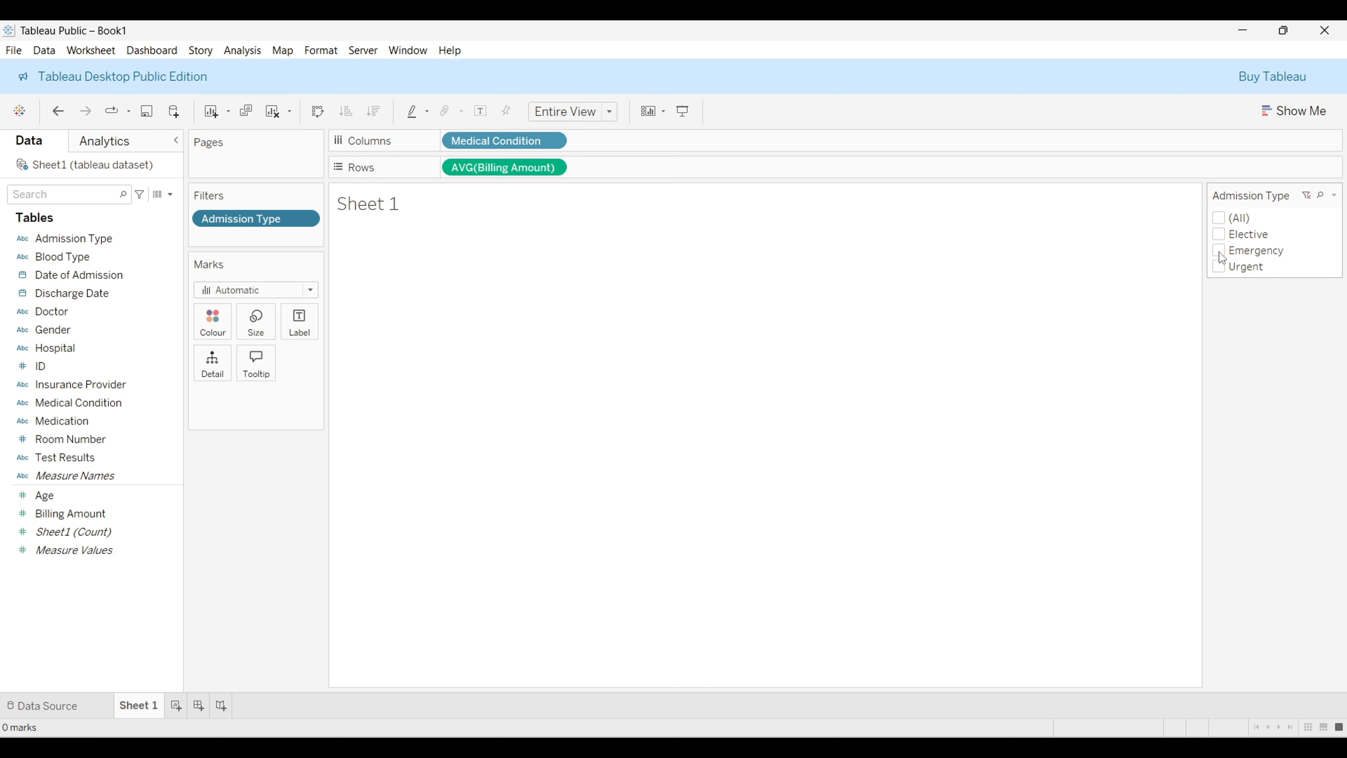
left_click(1220, 252)
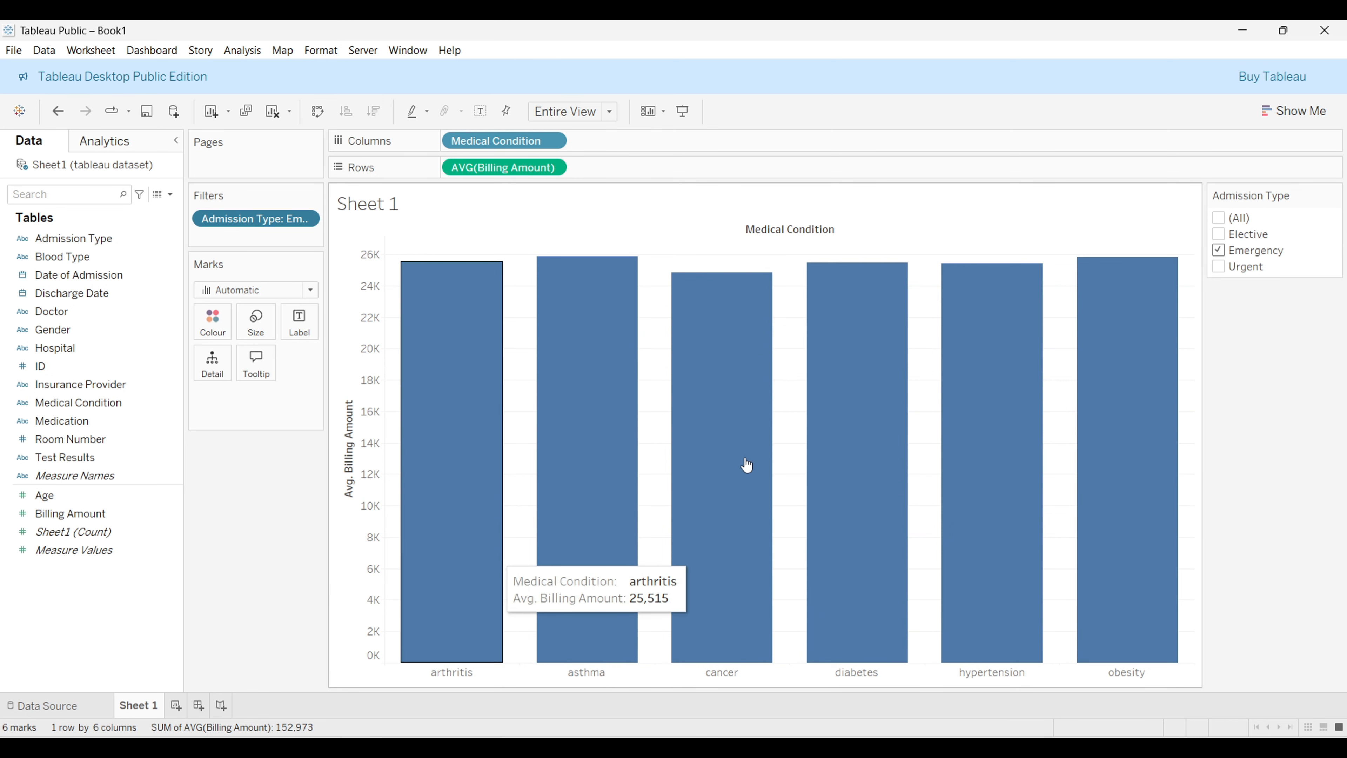
left_click(1221, 252)
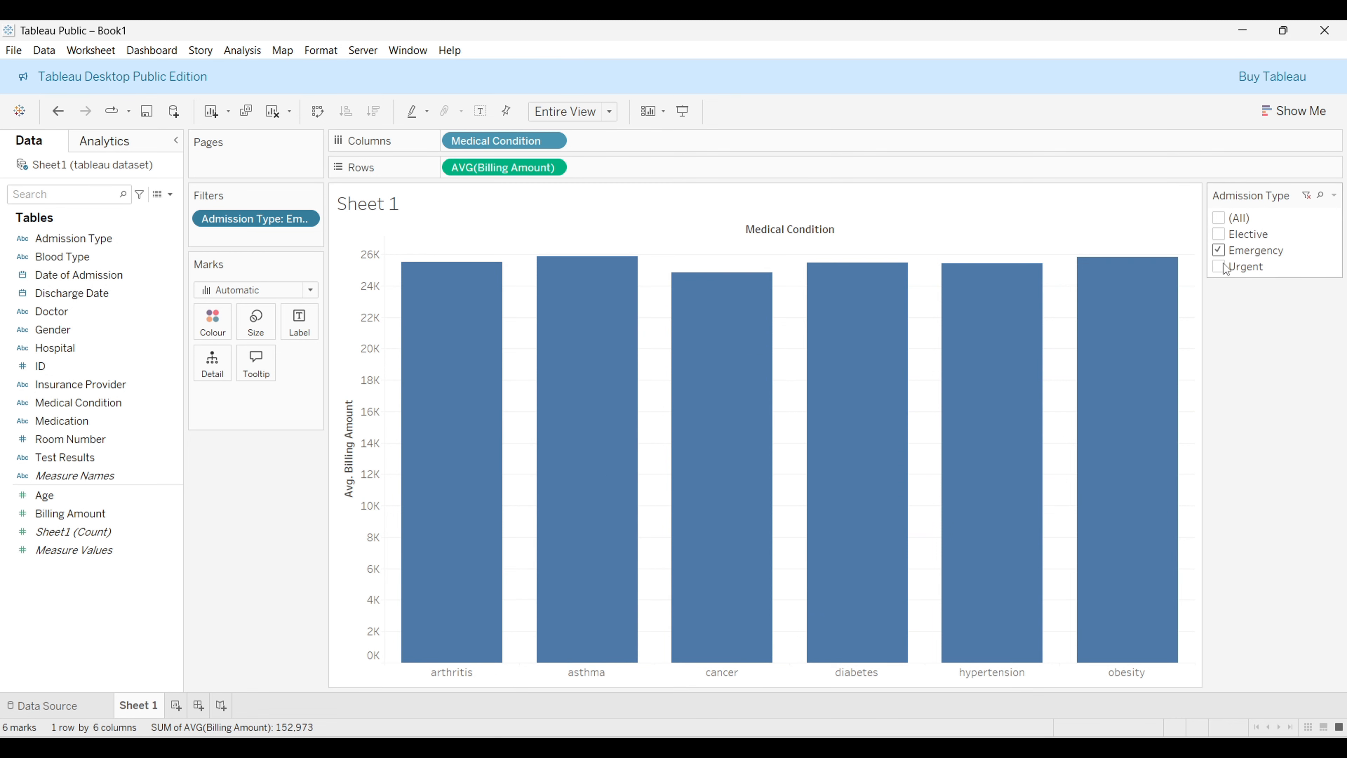
left_click(1221, 268)
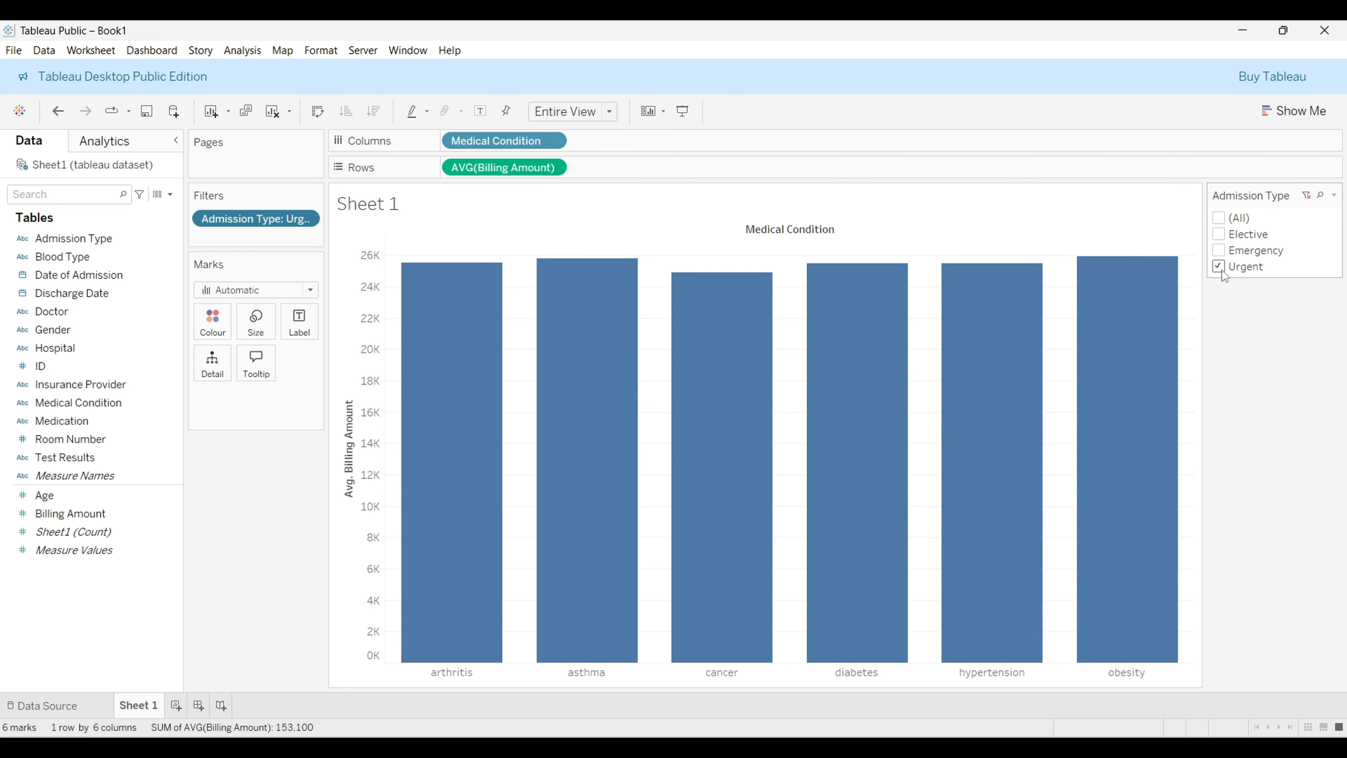
left_click(1249, 234)
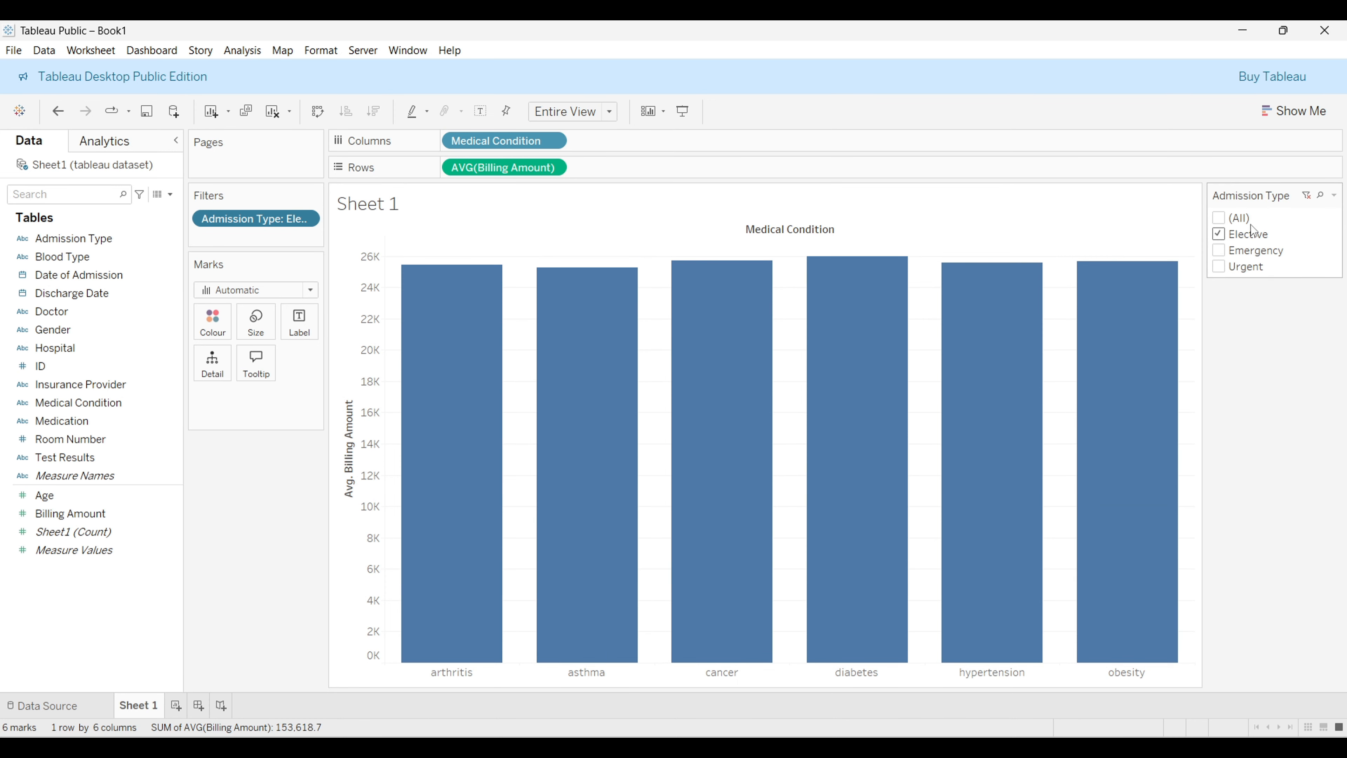
Step: Change the Admission Type filter card to a Single Value (dropdown) control
left_click(1334, 196)
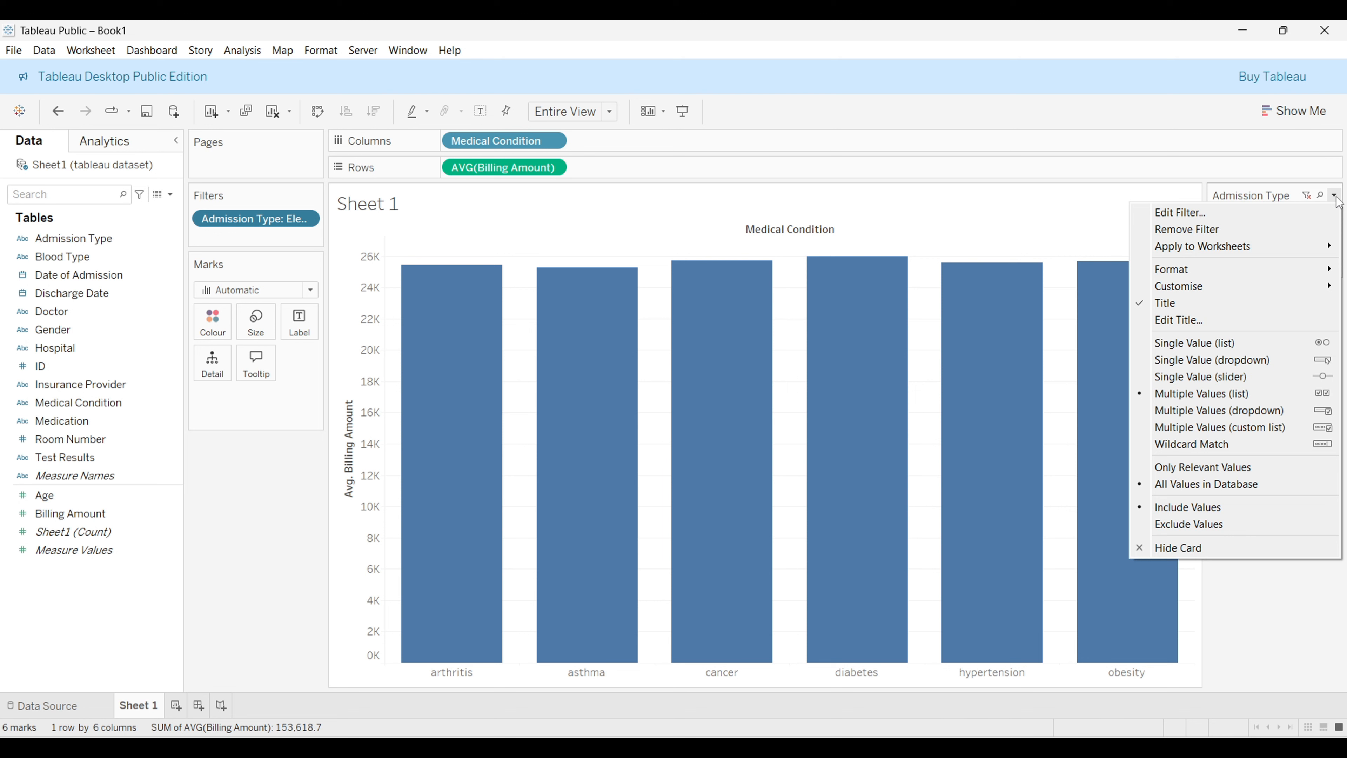
left_click(1257, 152)
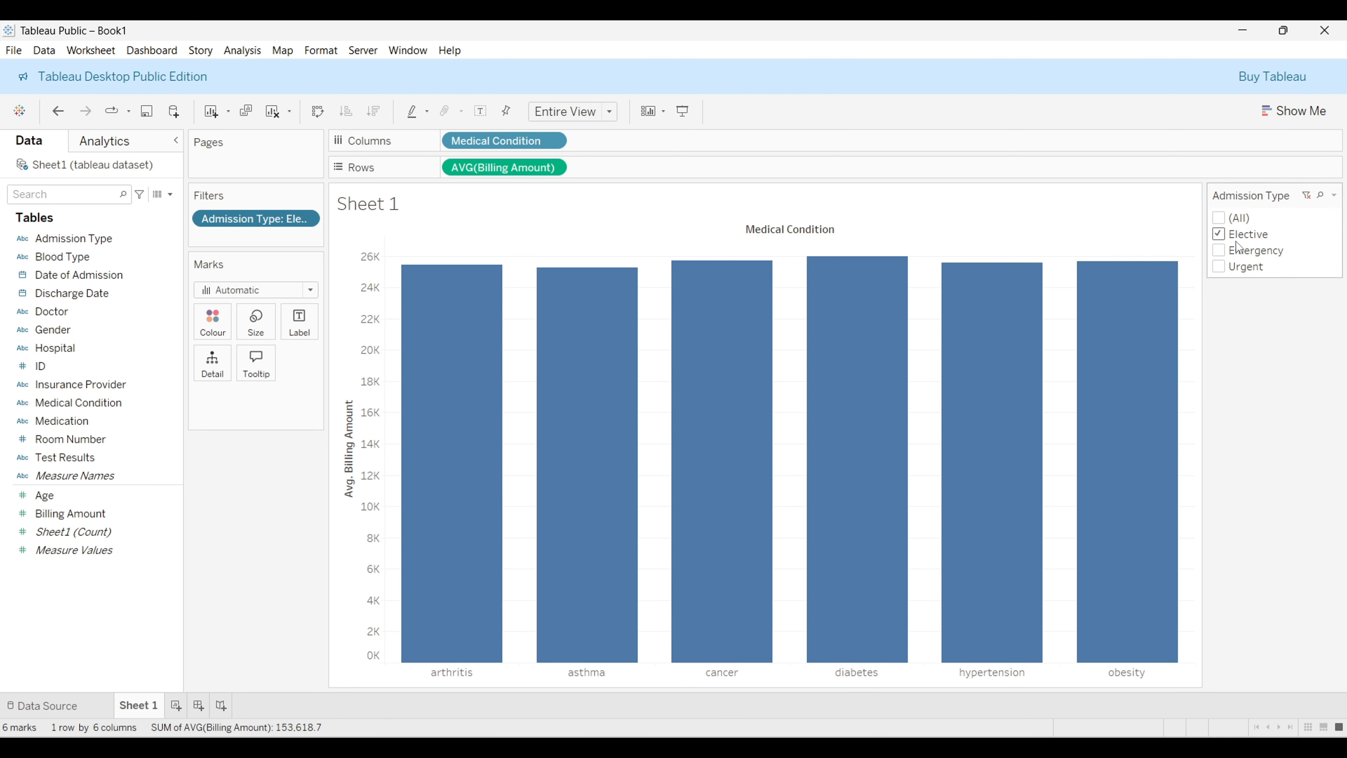
left_click(1334, 196)
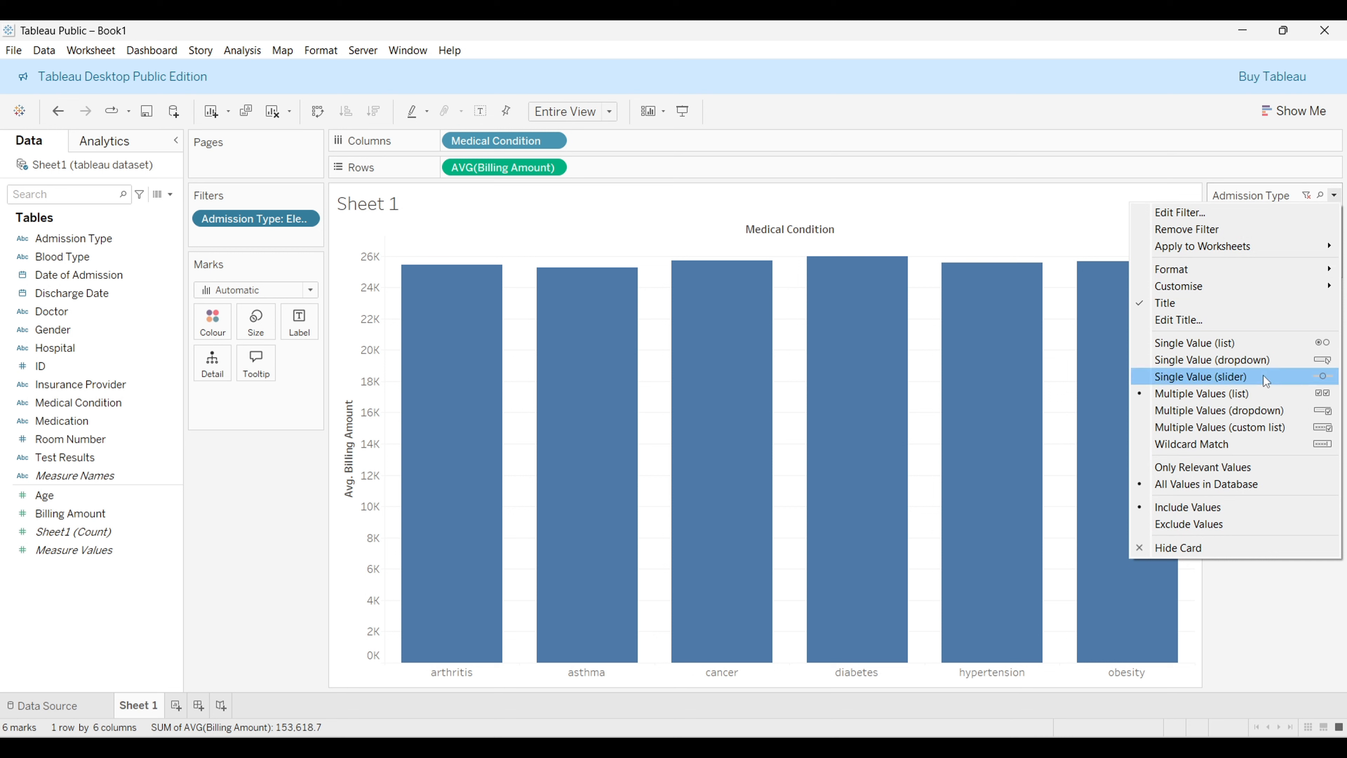
left_click(1223, 359)
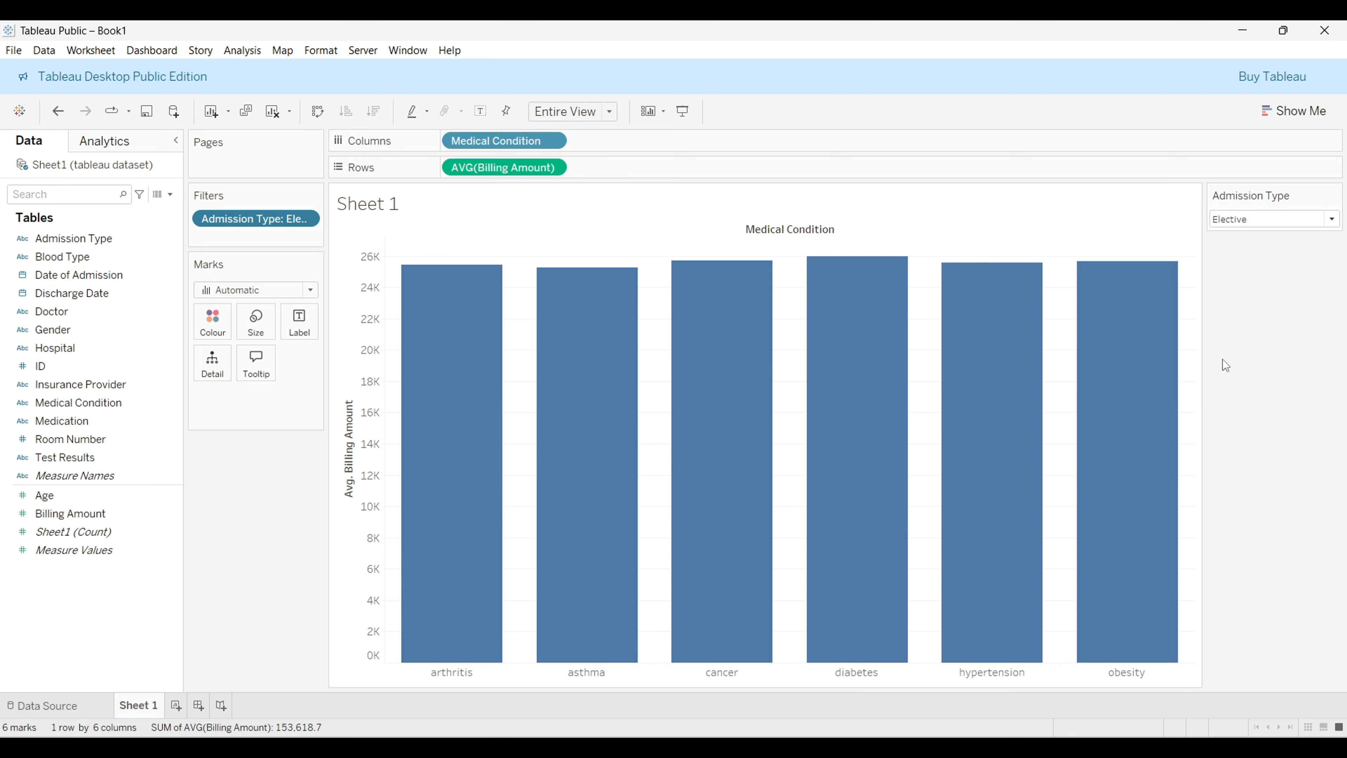
Step: Switch the dropdown filter to Emergency, then Urgent, then back to (All)
left_click(1336, 223)
left_click(1318, 273)
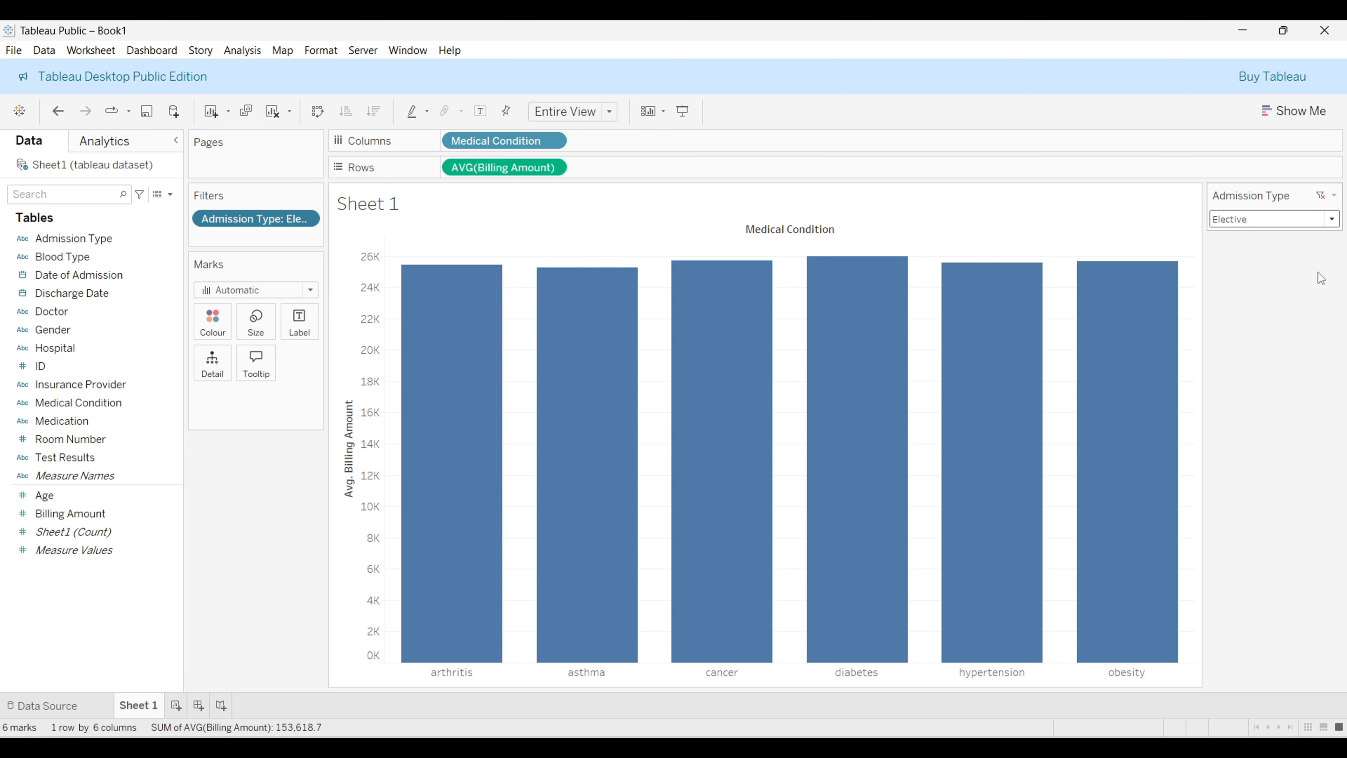
left_click(1337, 221)
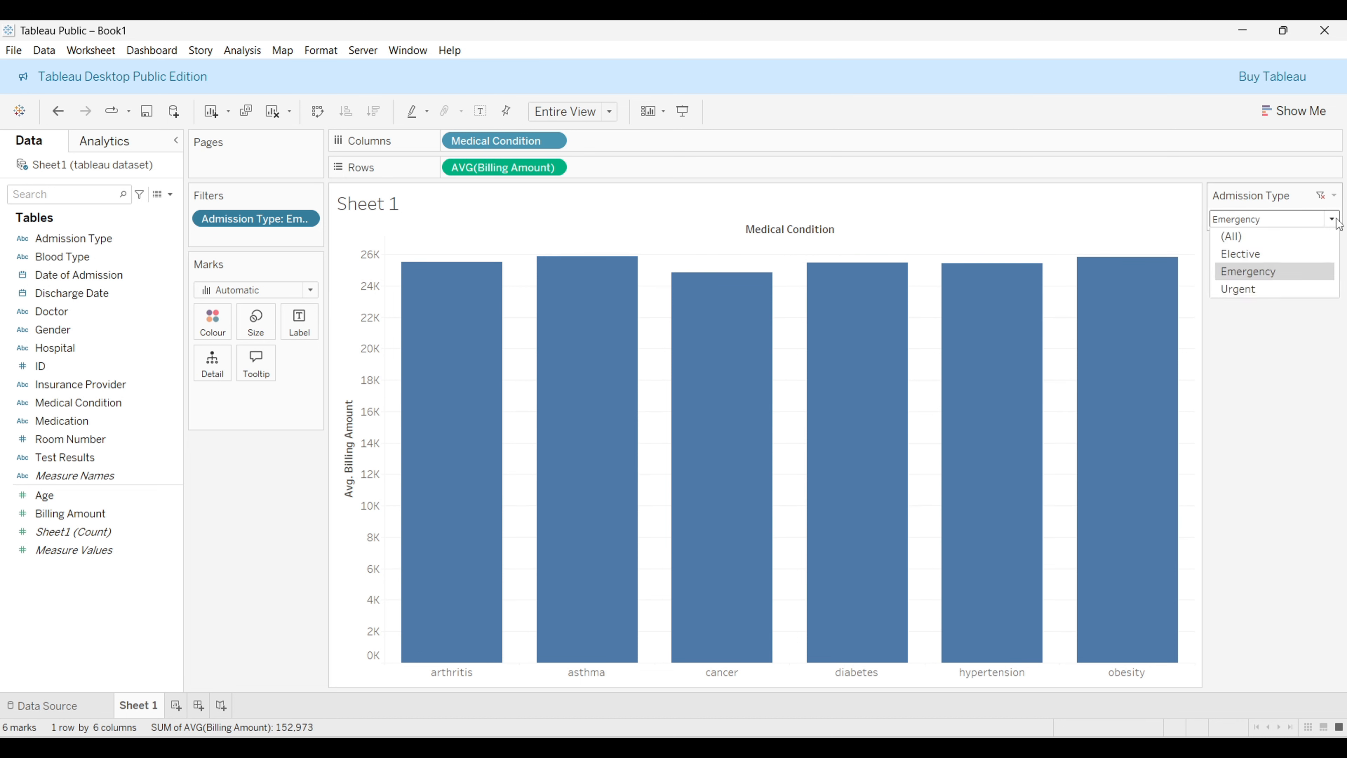
left_click(1318, 291)
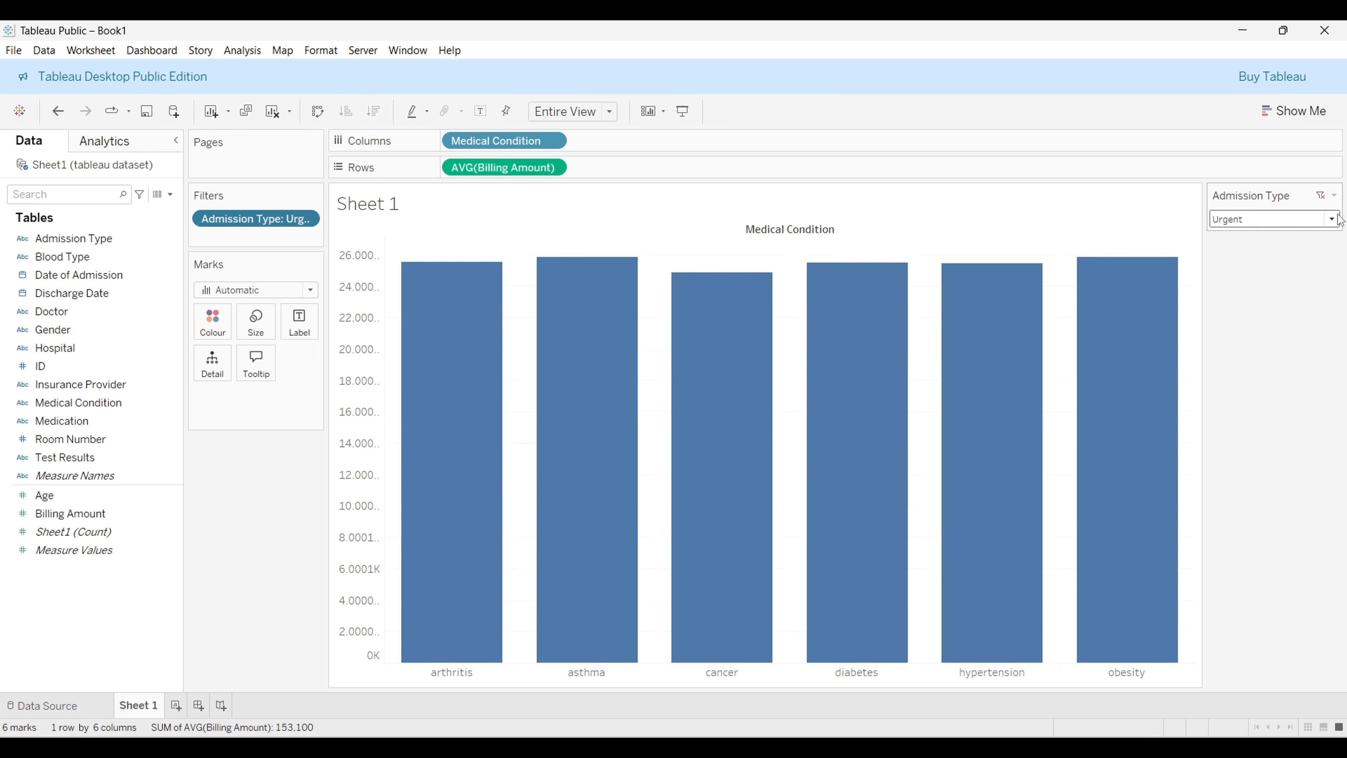
left_click(1336, 219)
left_click(1302, 239)
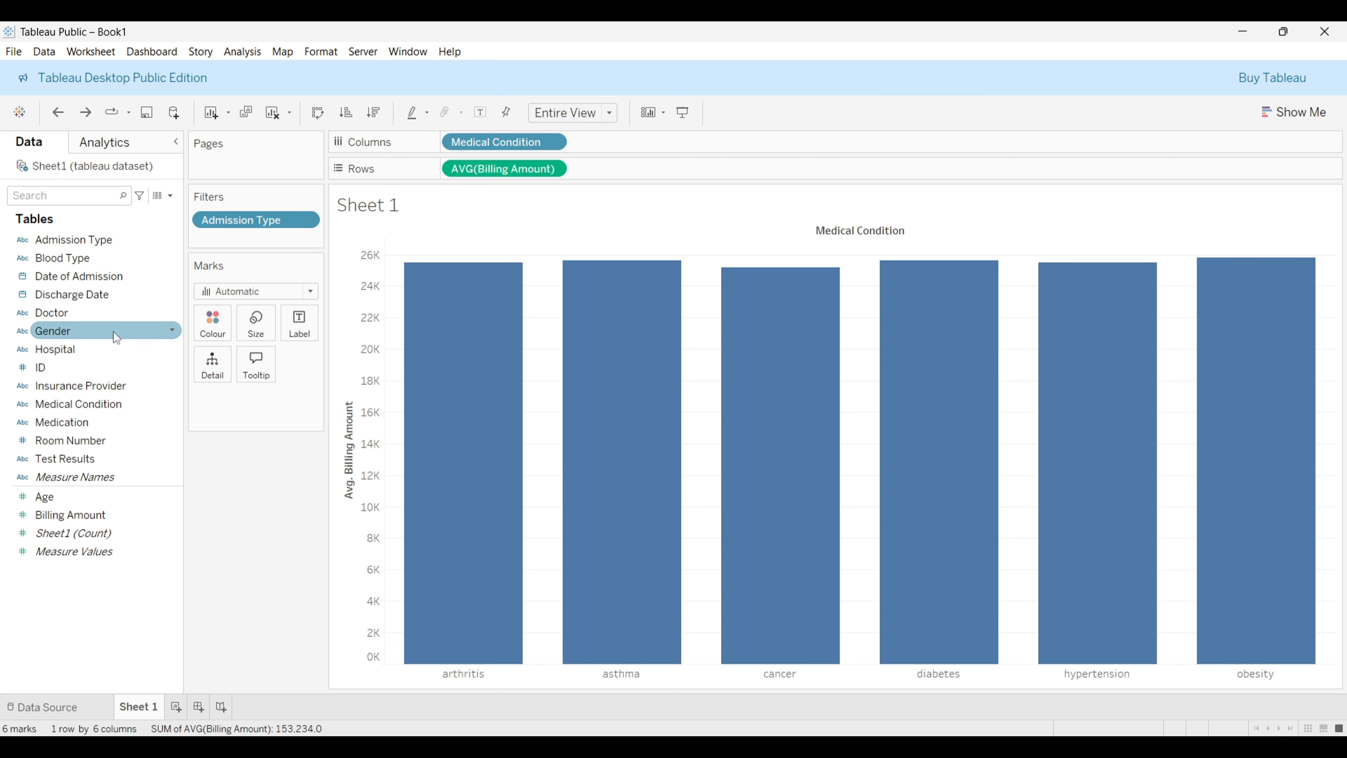
Step: Add Gender to Pages, step through its pages, then remove it again
left_click_drag(110, 328, 275, 153)
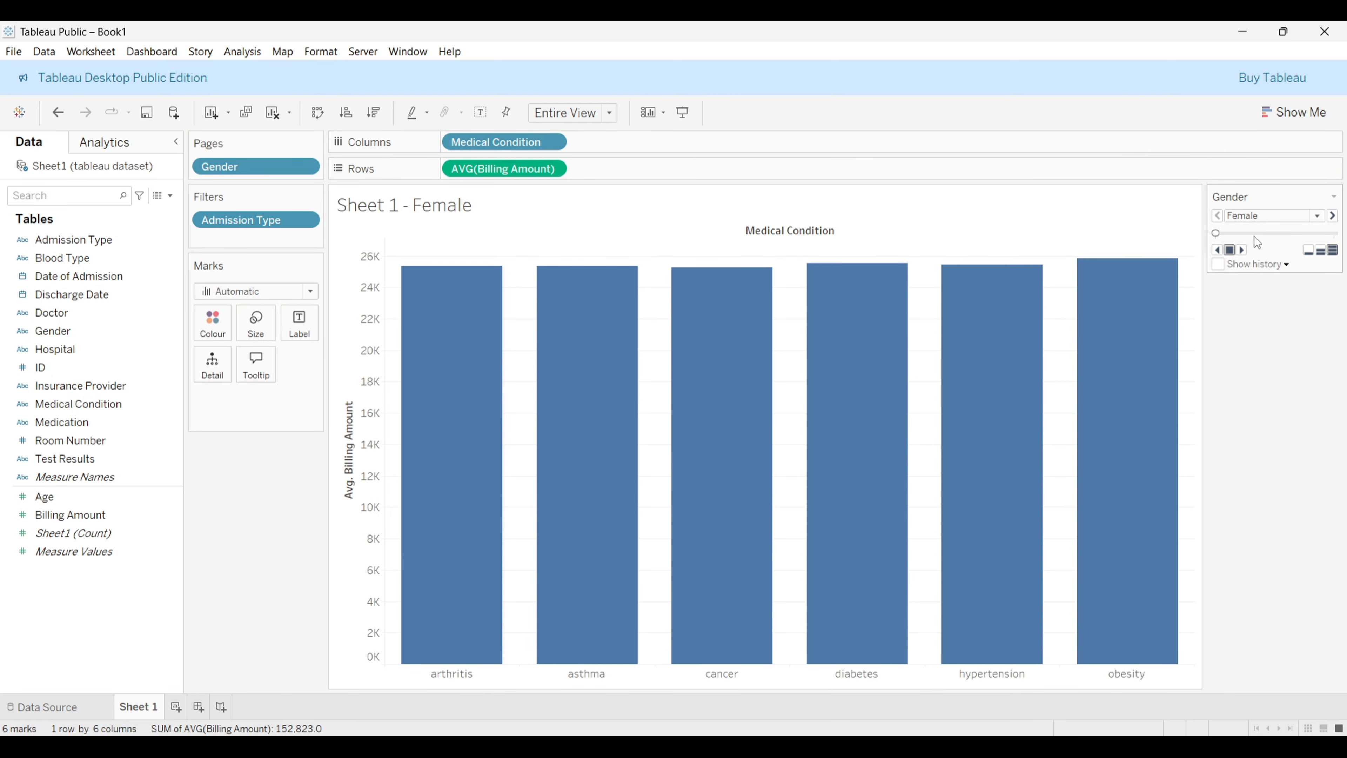
left_click(1293, 232)
left_click(1223, 234)
left_click(1331, 233)
left_click_drag(220, 166, 72, 272)
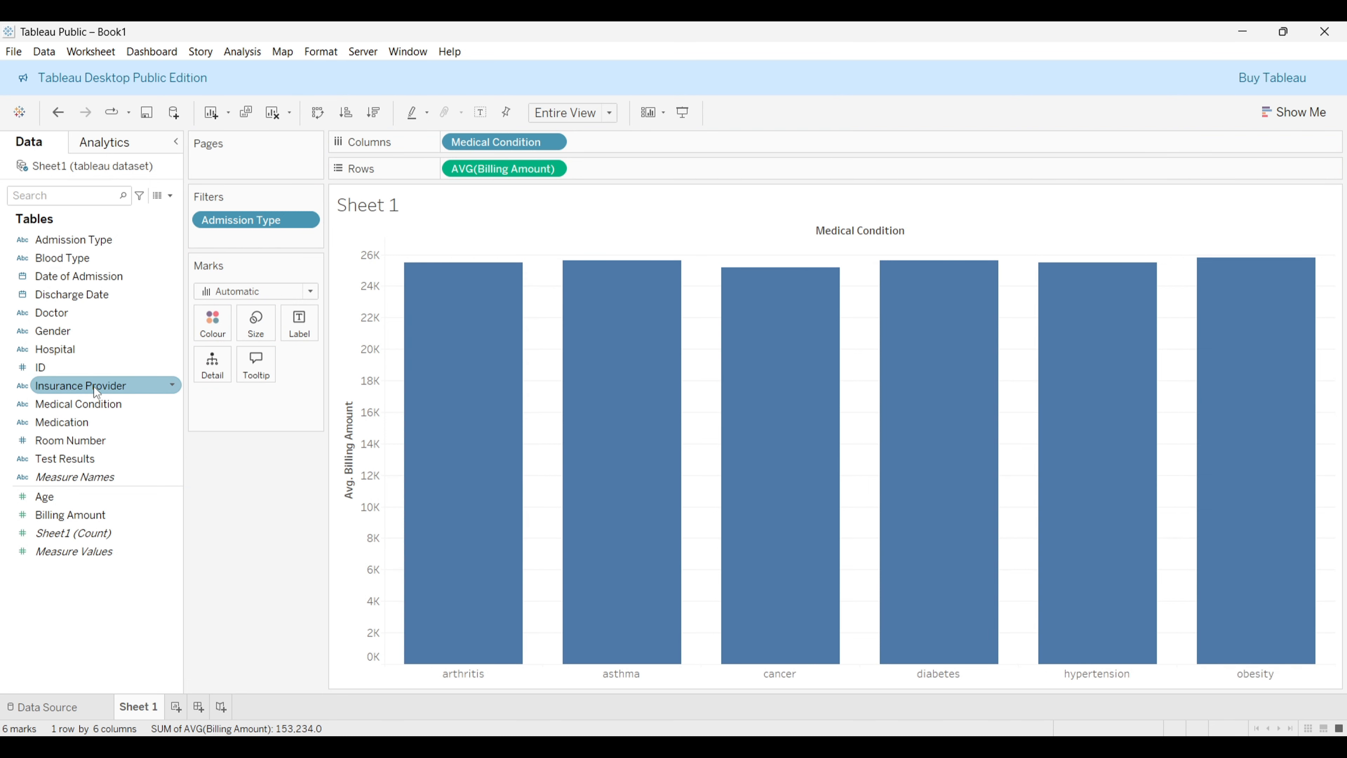
Step: Add Insurance Provider to Pages and step through the providers up to UnitedHealthcare
left_click_drag(94, 386, 237, 166)
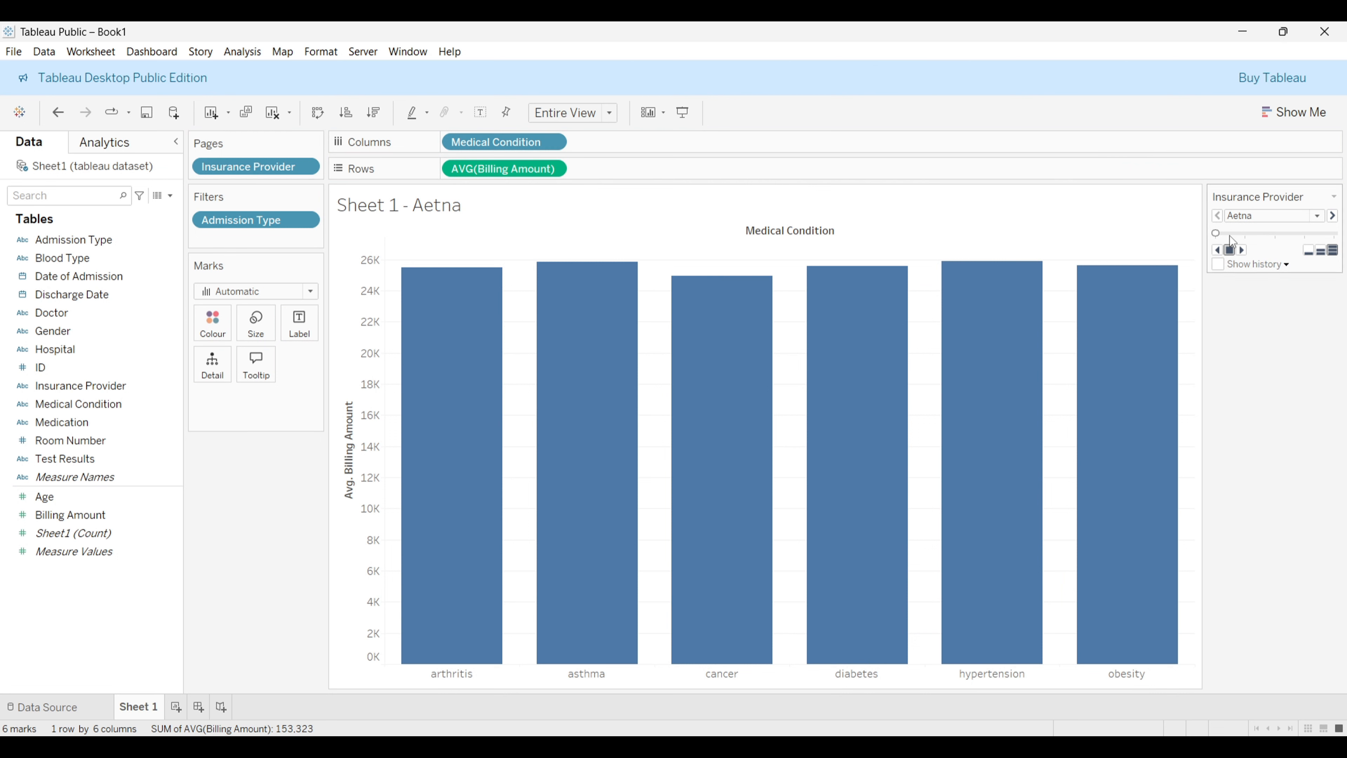
left_click(1245, 233)
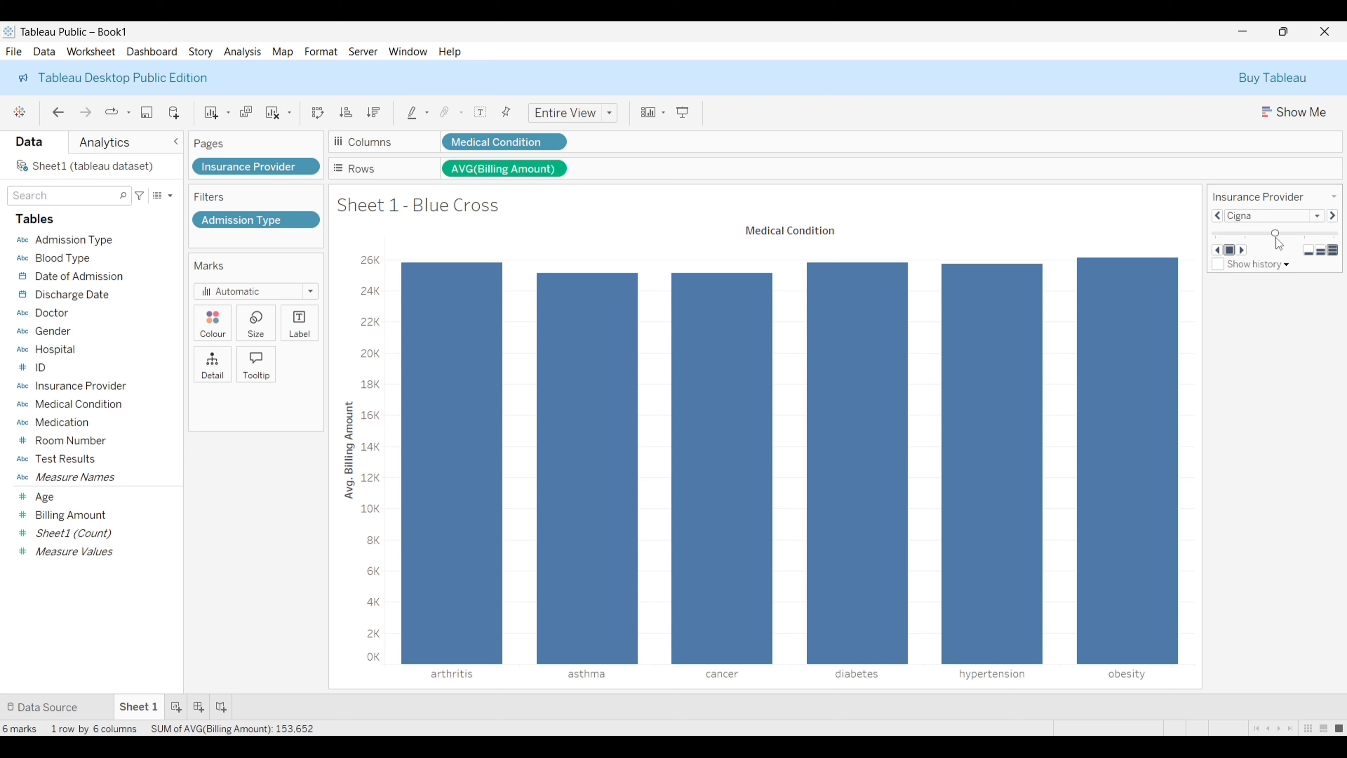
left_click(1306, 236)
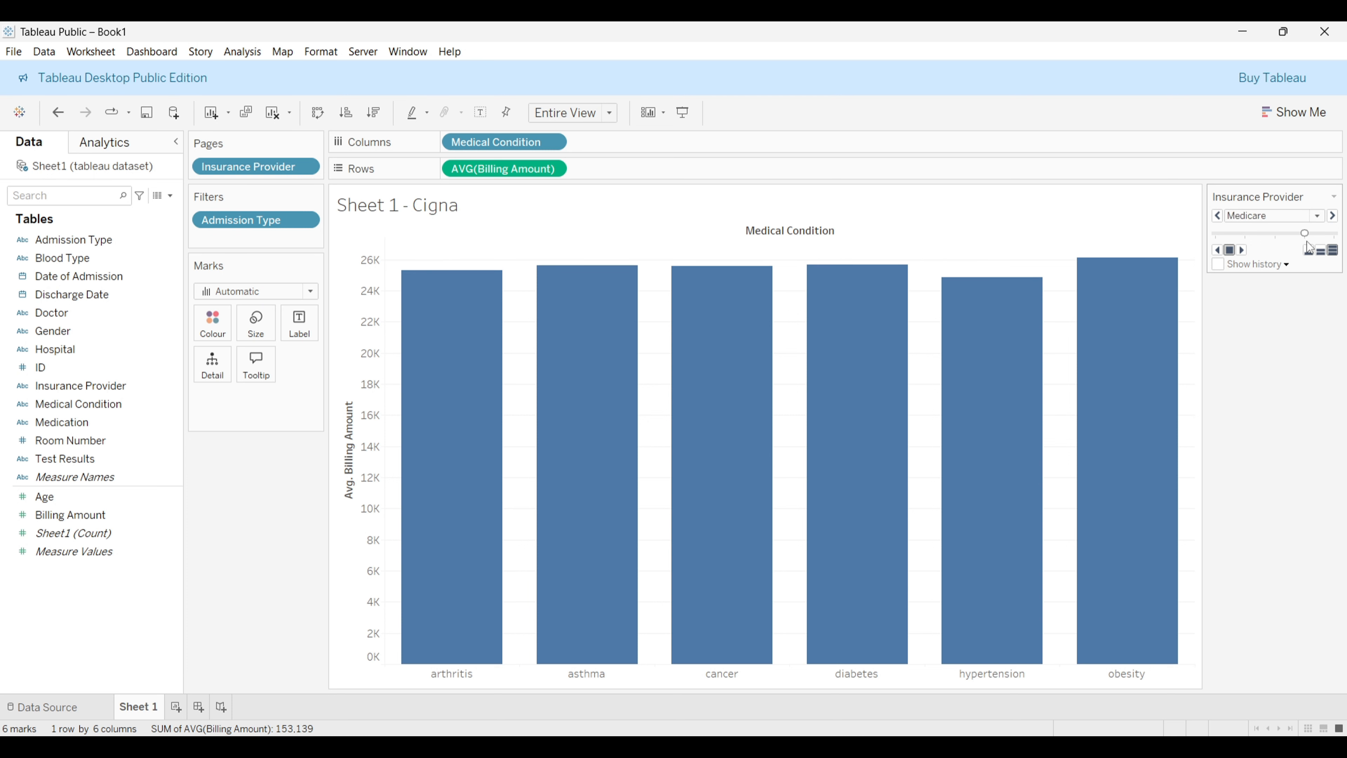
left_click(1336, 235)
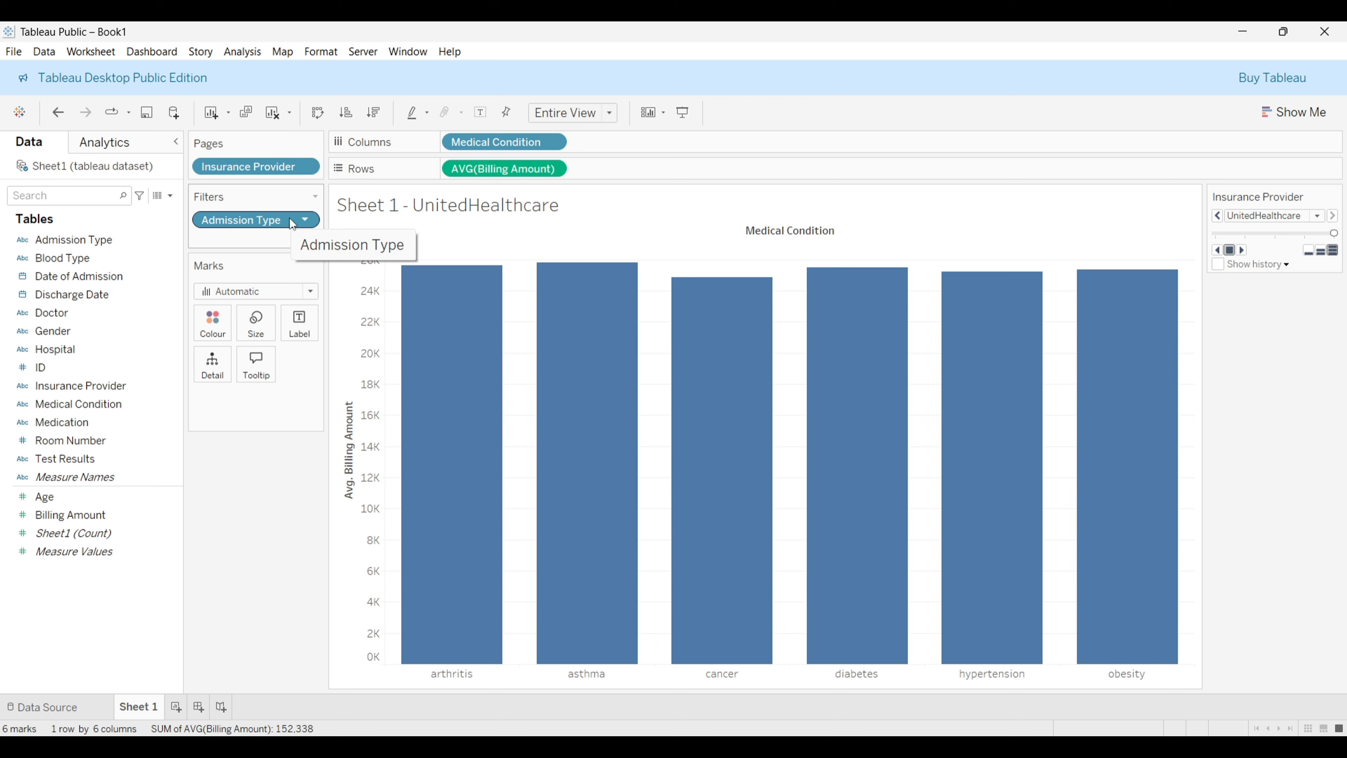
Step: Remove the chart's fields and clear the sheet, then undo those changes to restore the bar chart
mouse_move(844, 386)
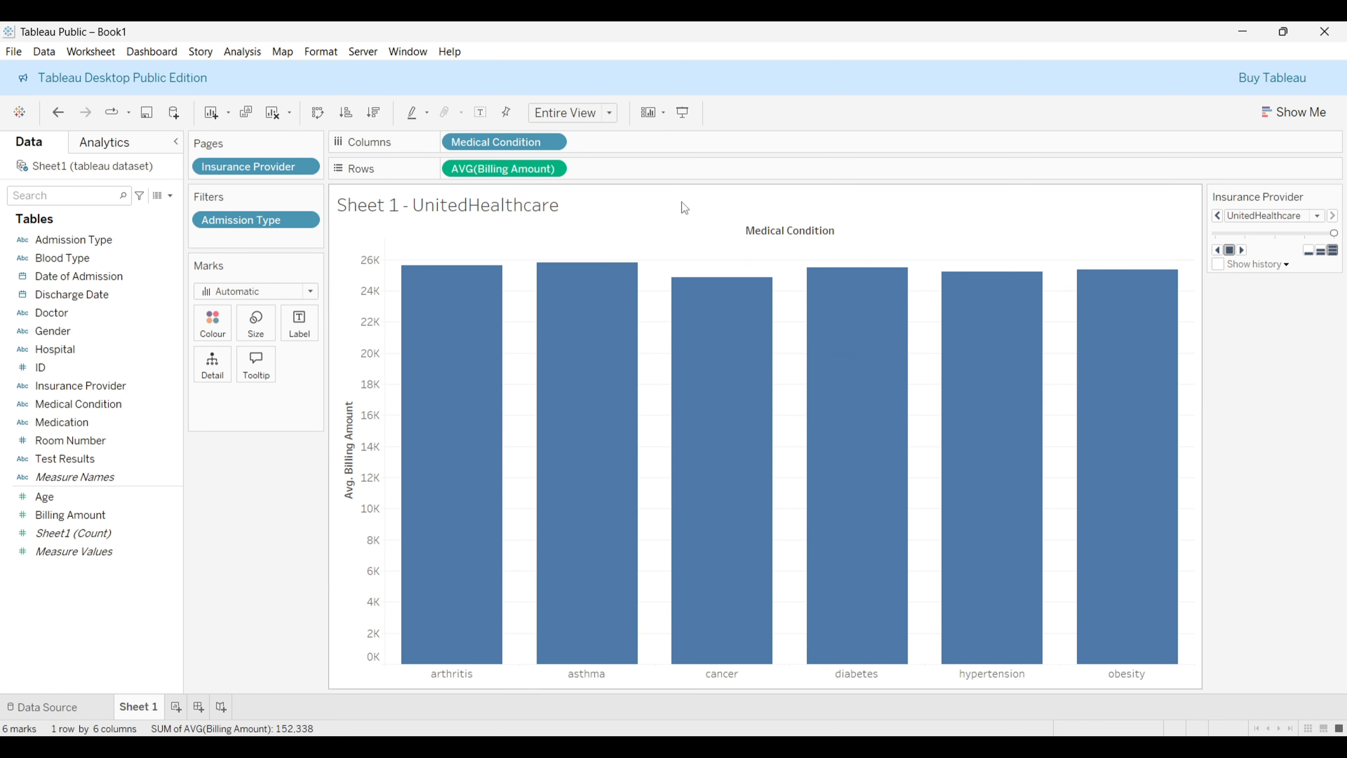
left_click_drag(514, 168, 99, 495)
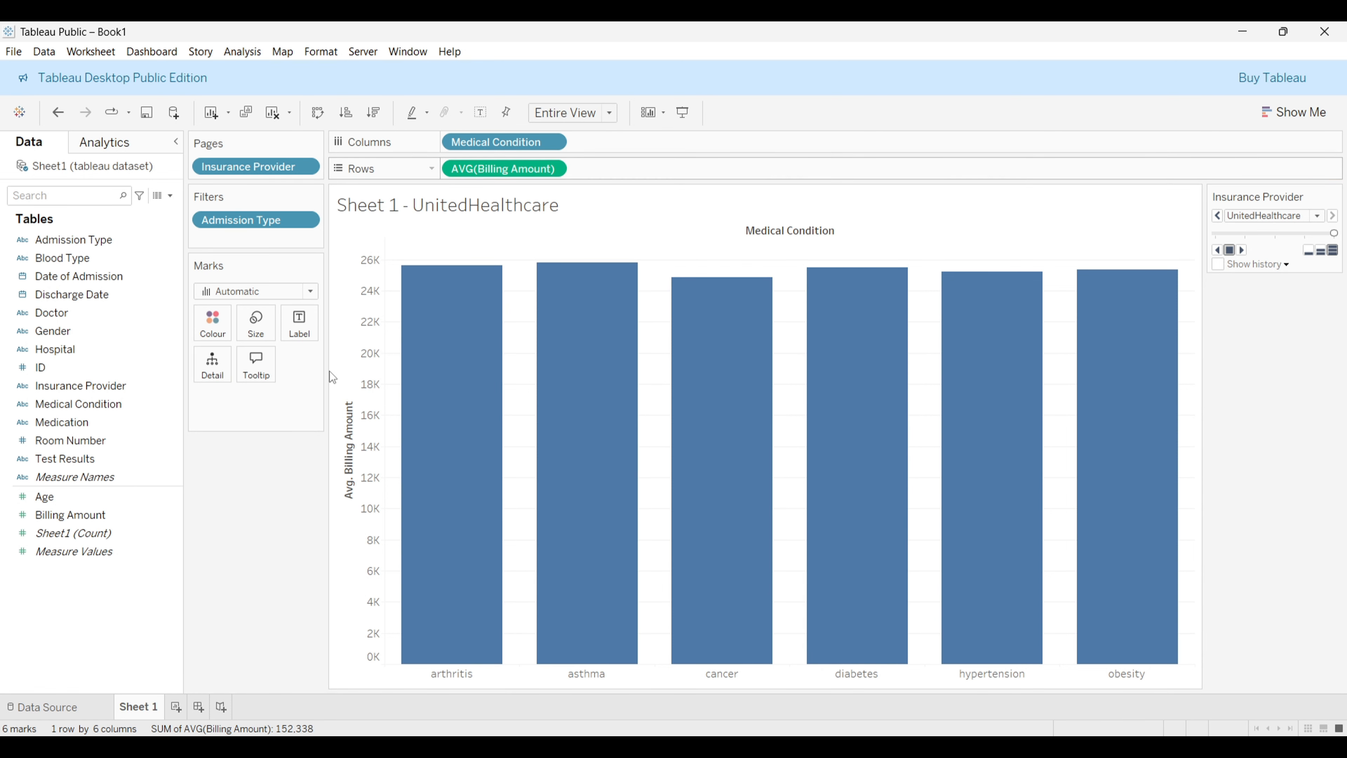
left_click_drag(522, 141, 222, 449)
left_click(273, 112)
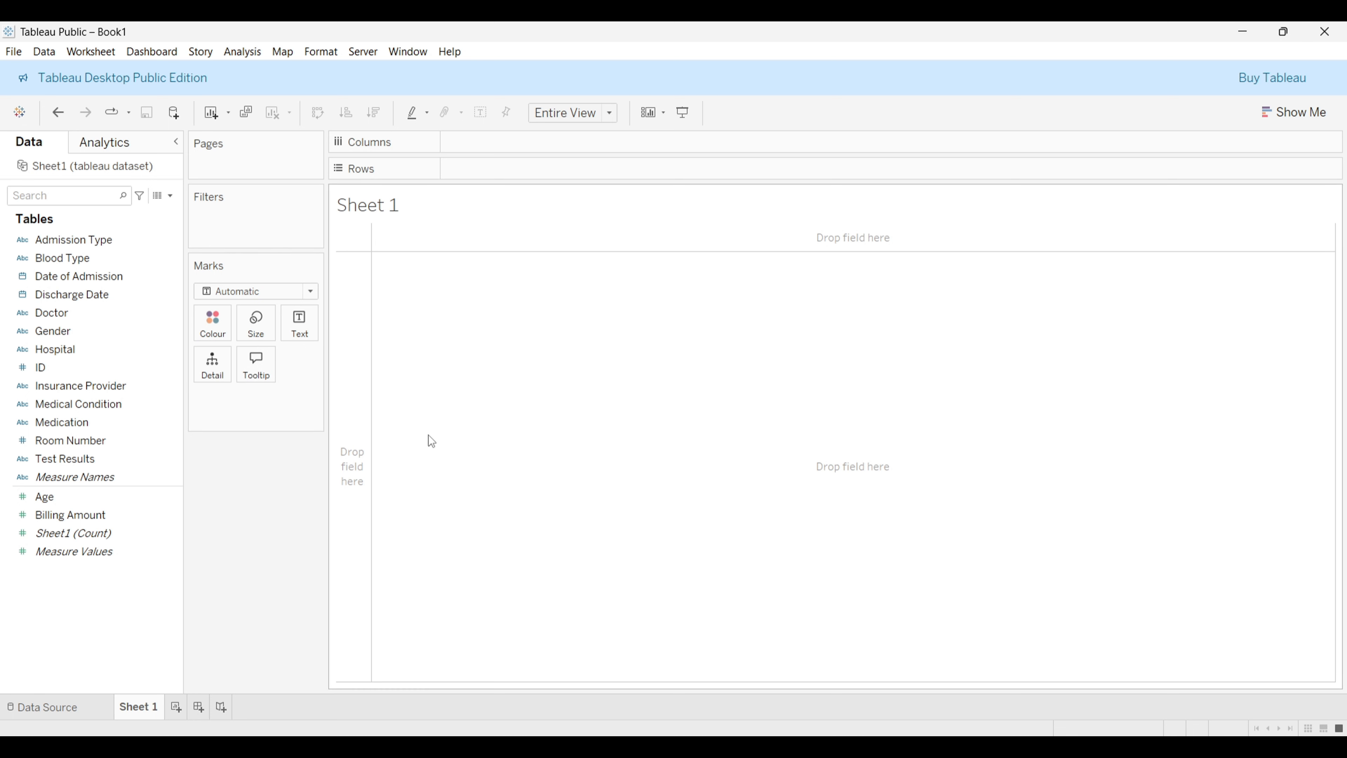
key("ctrl+z")
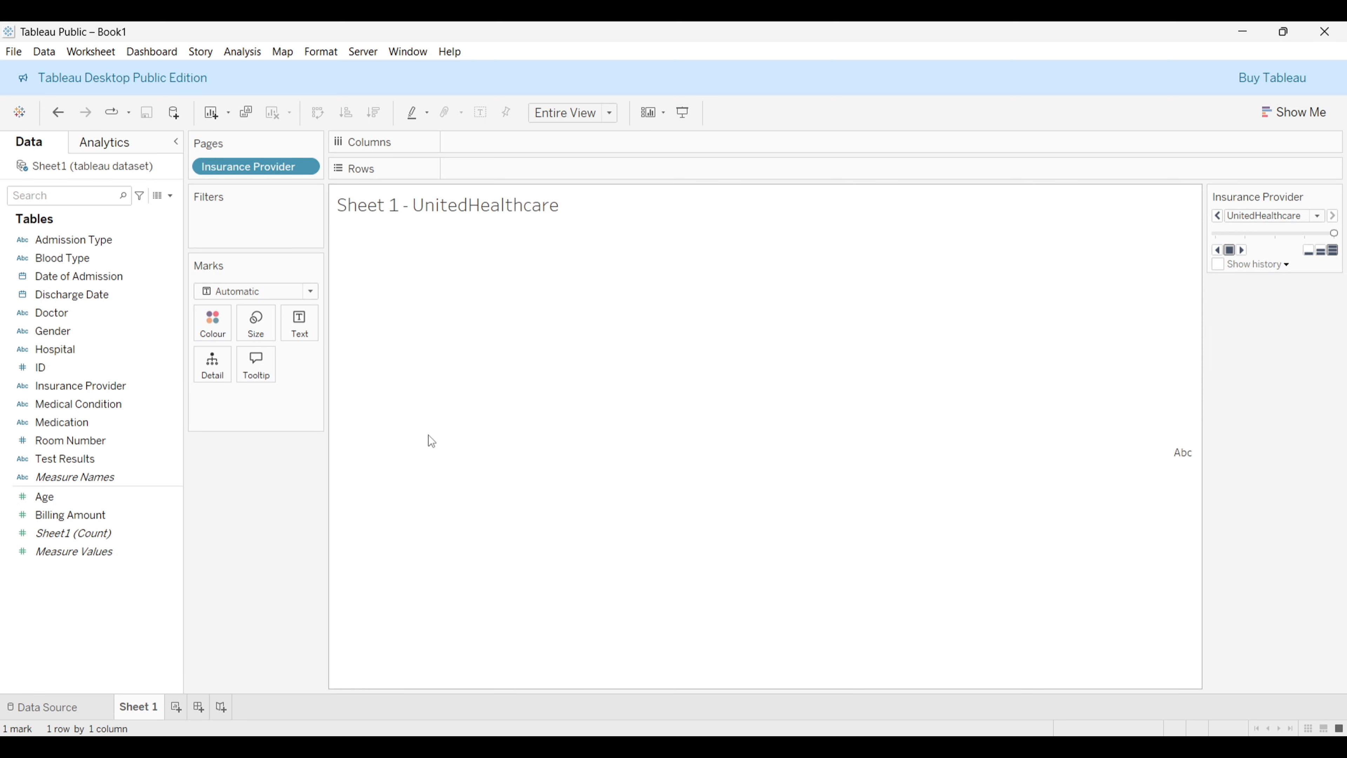
key("ctrl+z")
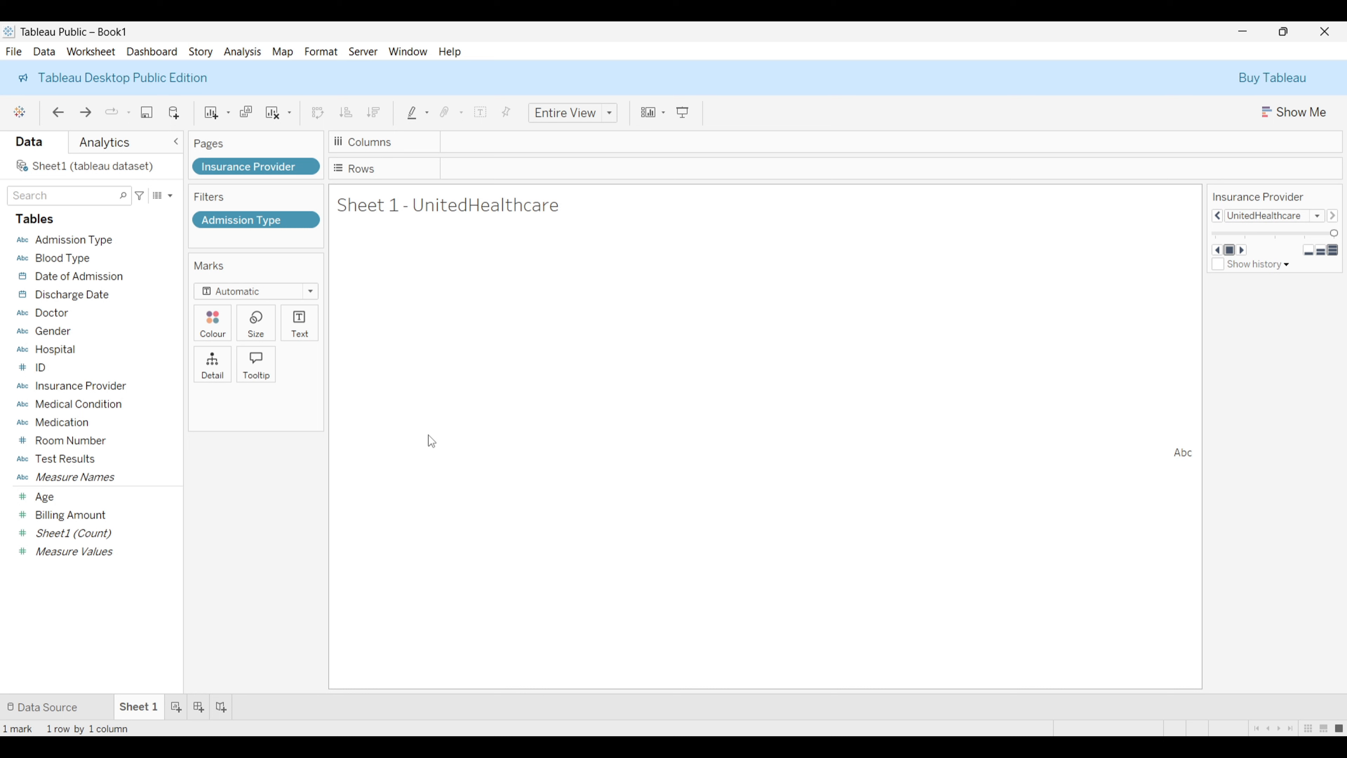
key("ctrl+z")
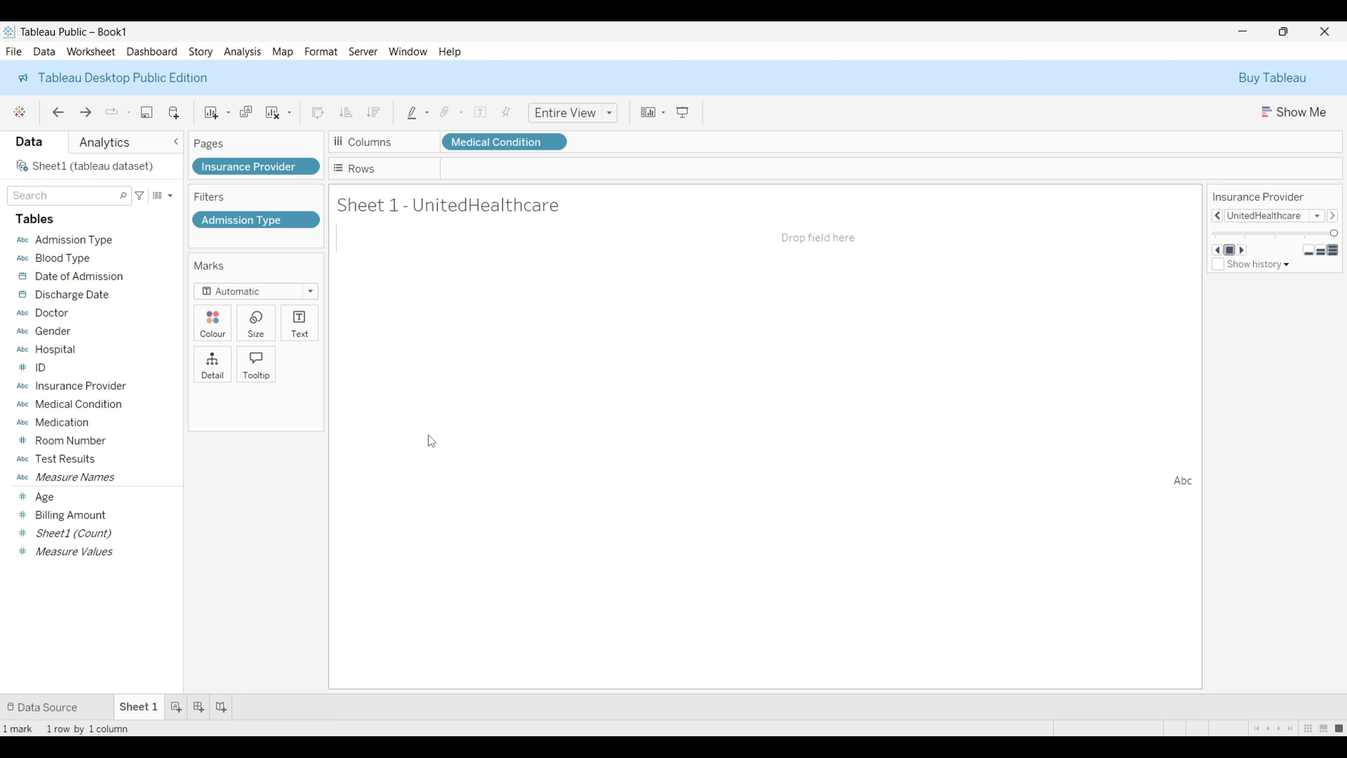
key("ctrl+z")
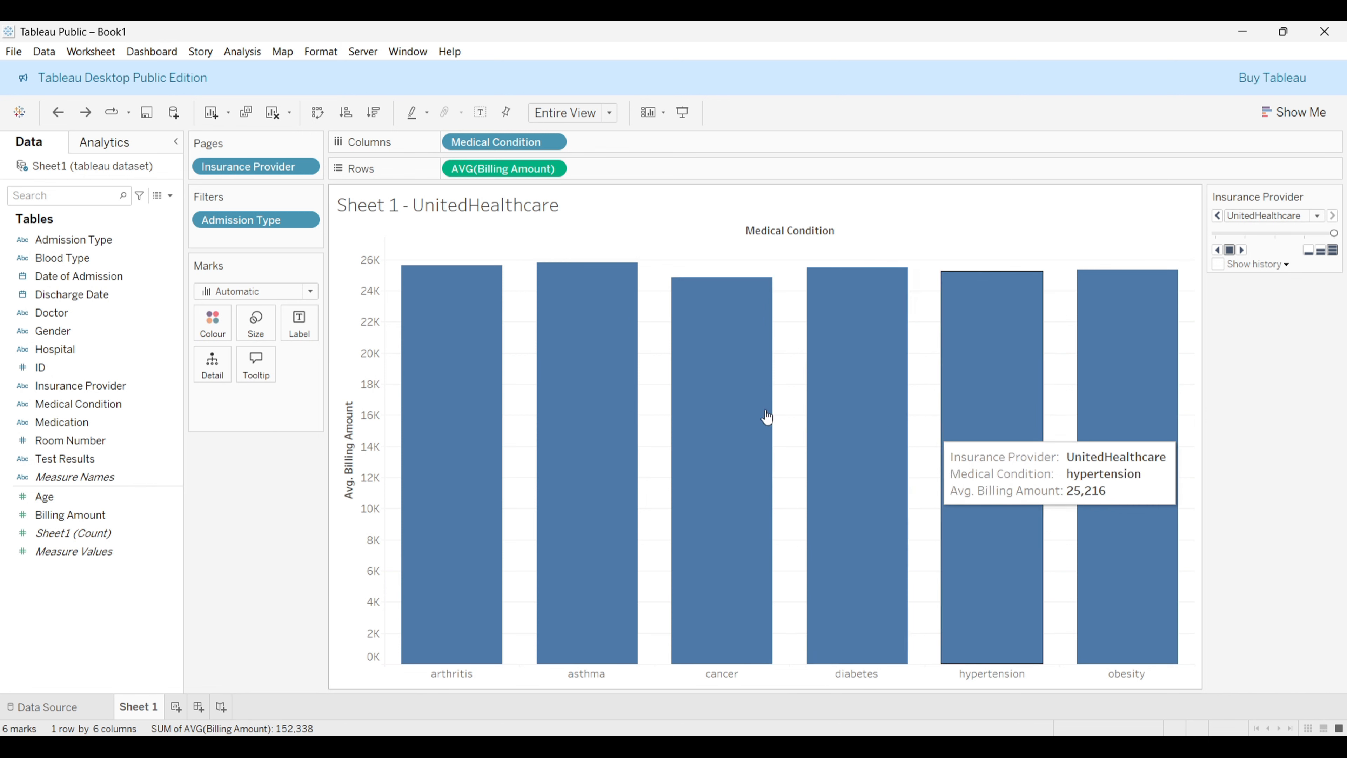
Step: Change the bar colour to a mauve purple shade from the colour palette
left_click(210, 329)
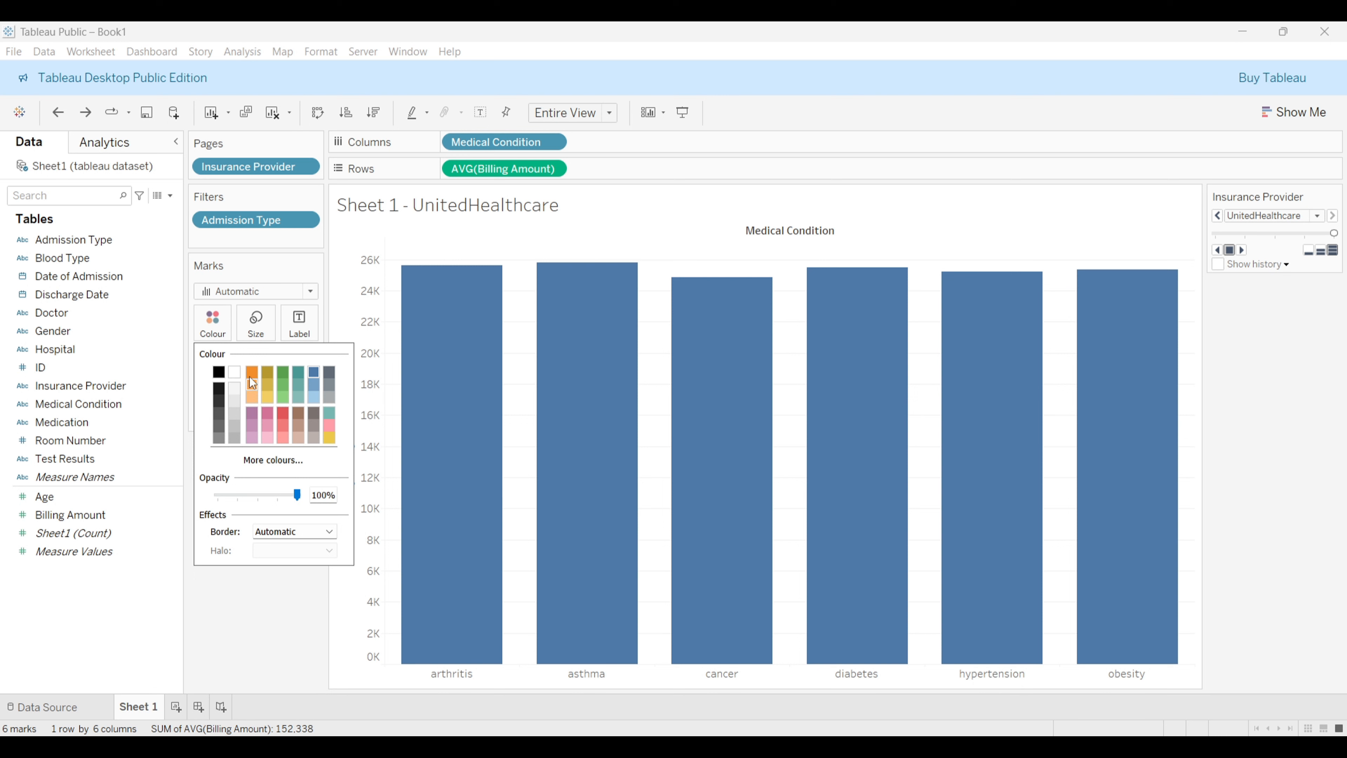
left_click(251, 413)
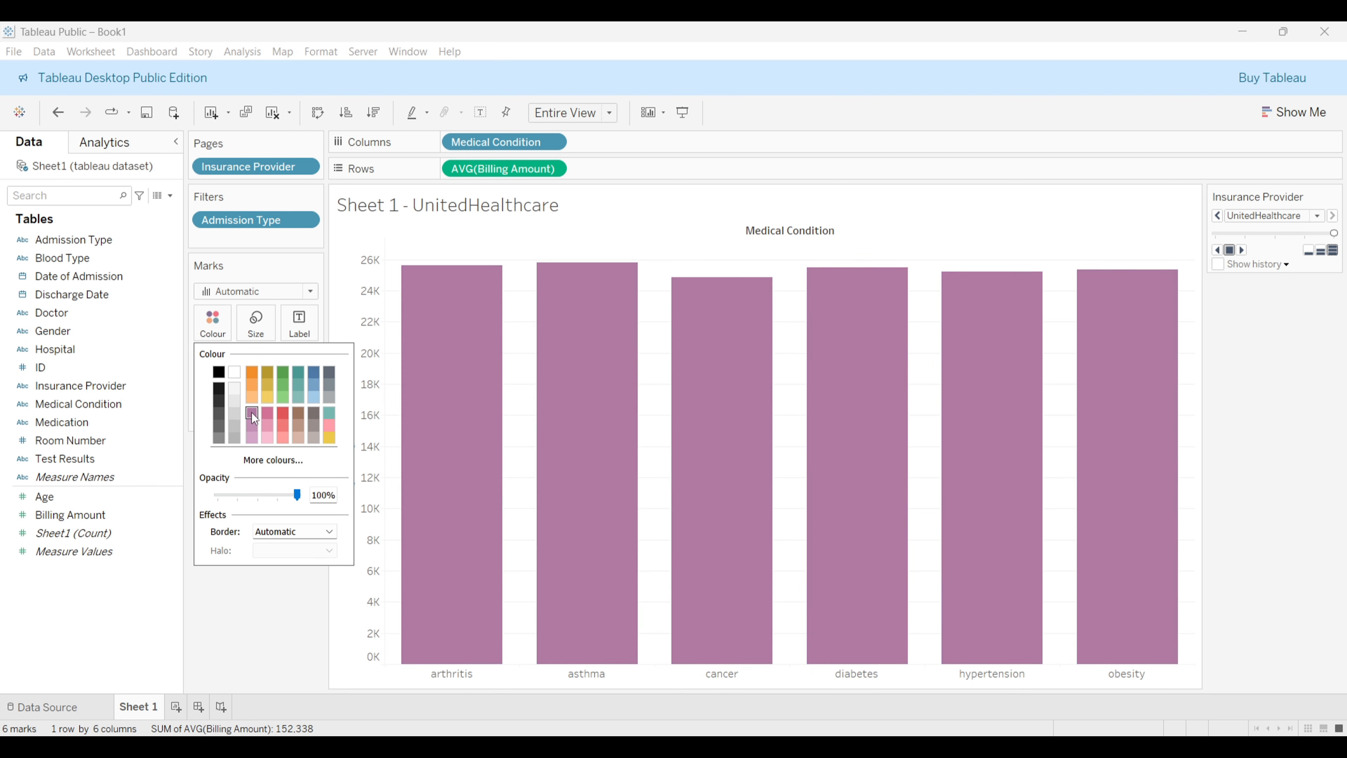
mouse_move(953, 465)
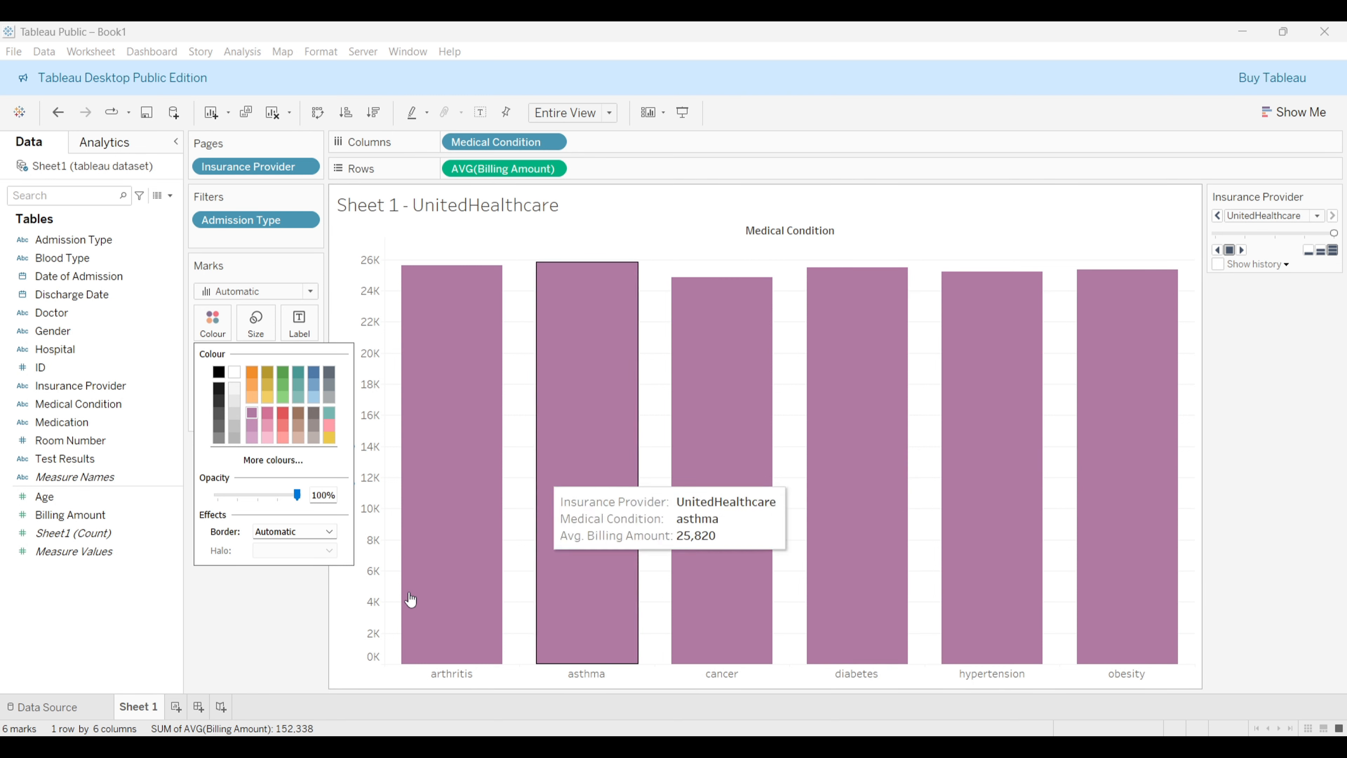
Step: Make the bars narrower with the mark size slider
left_click(270, 319)
left_click(269, 319)
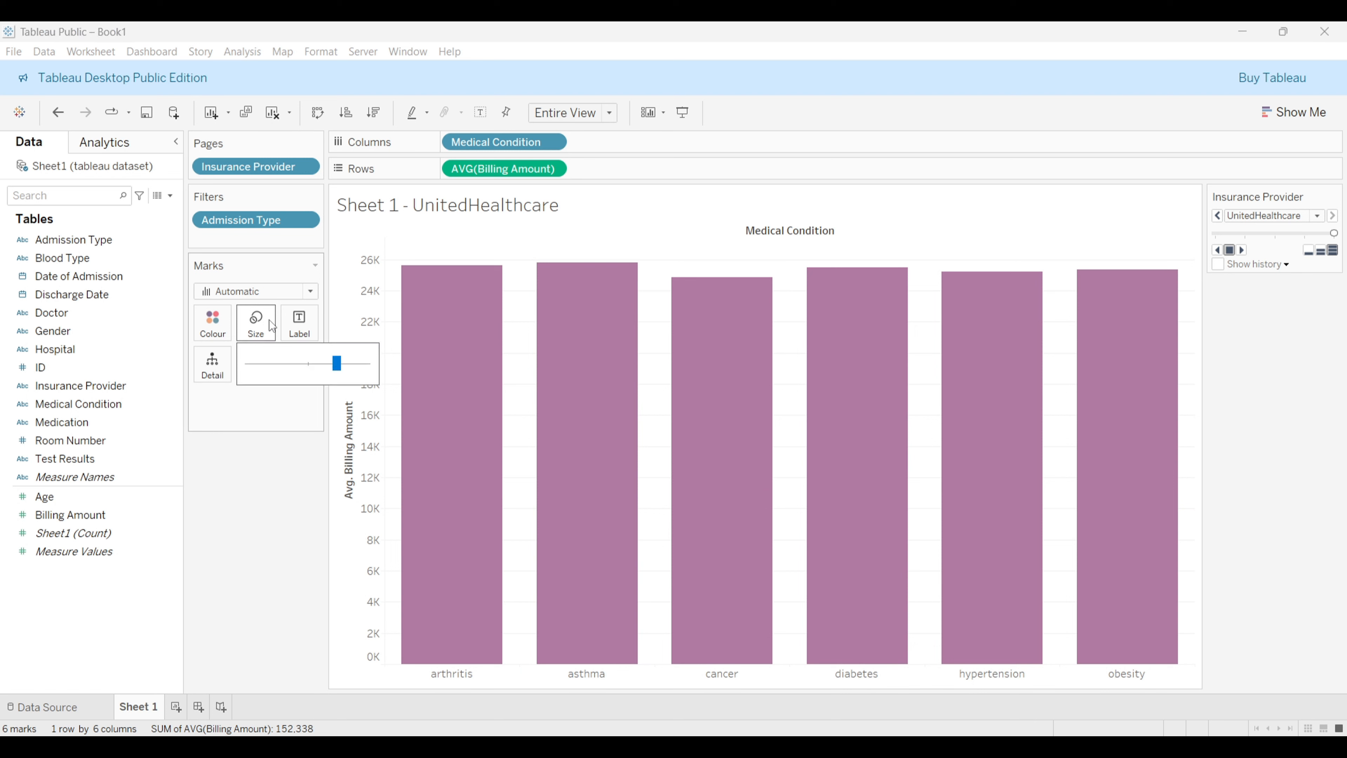
mouse_move(631, 381)
left_click_drag(336, 363, 305, 367)
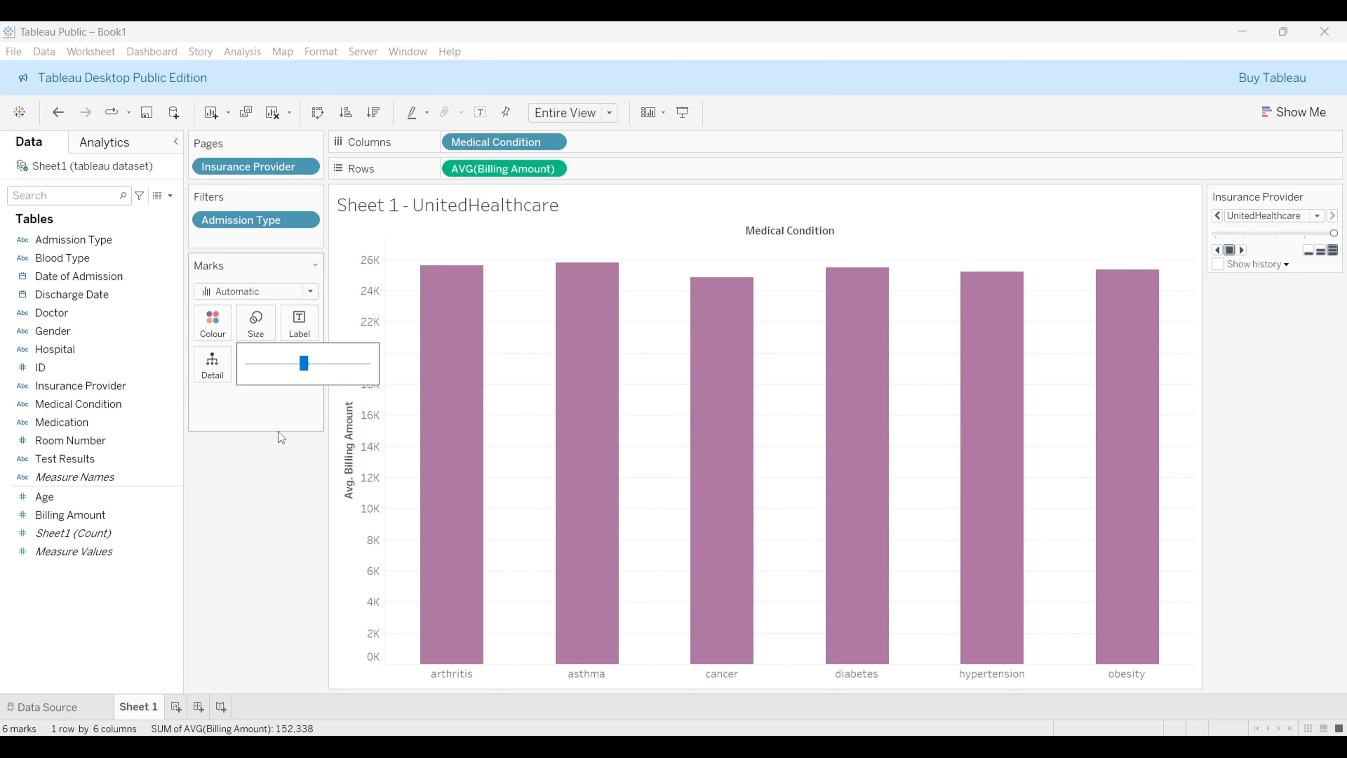
Step: Turn on mark labels so each bar shows its average billing value
left_click(299, 321)
left_click(301, 322)
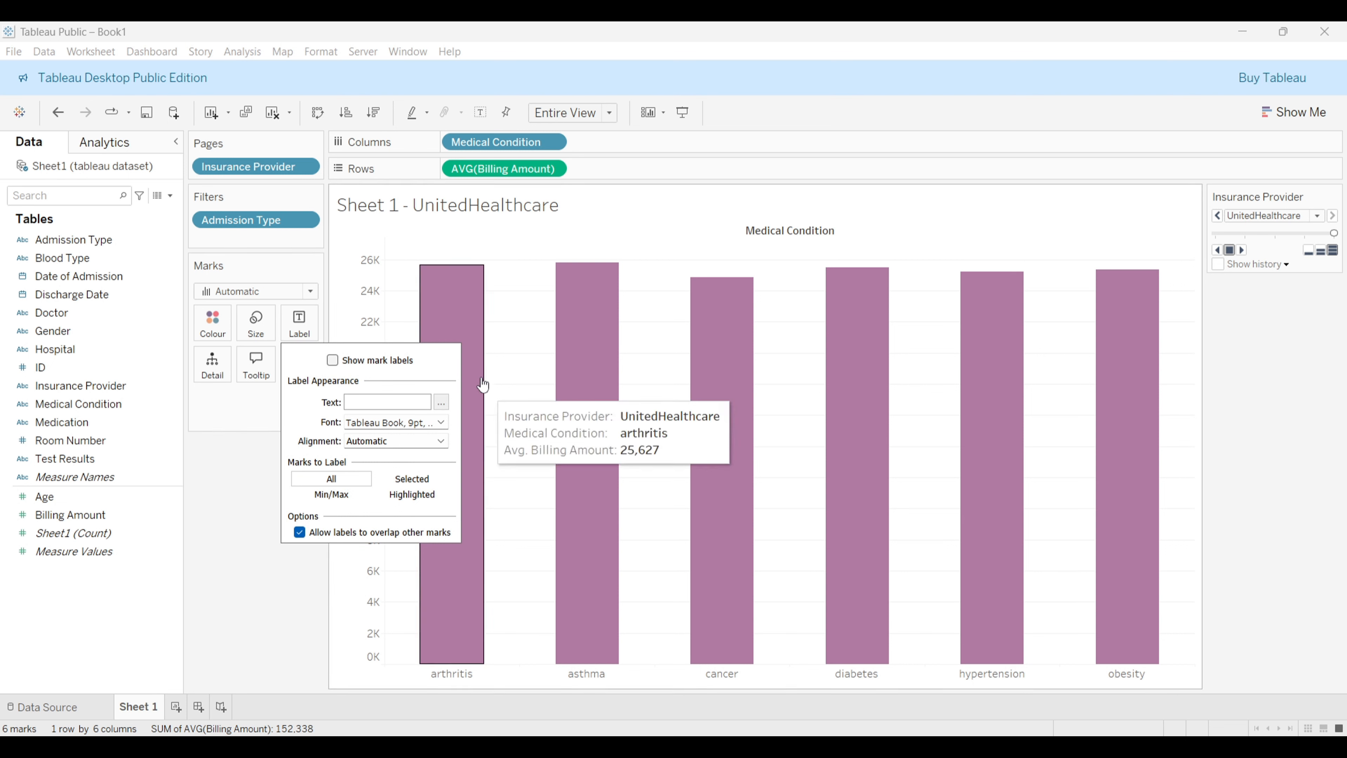
left_click(333, 361)
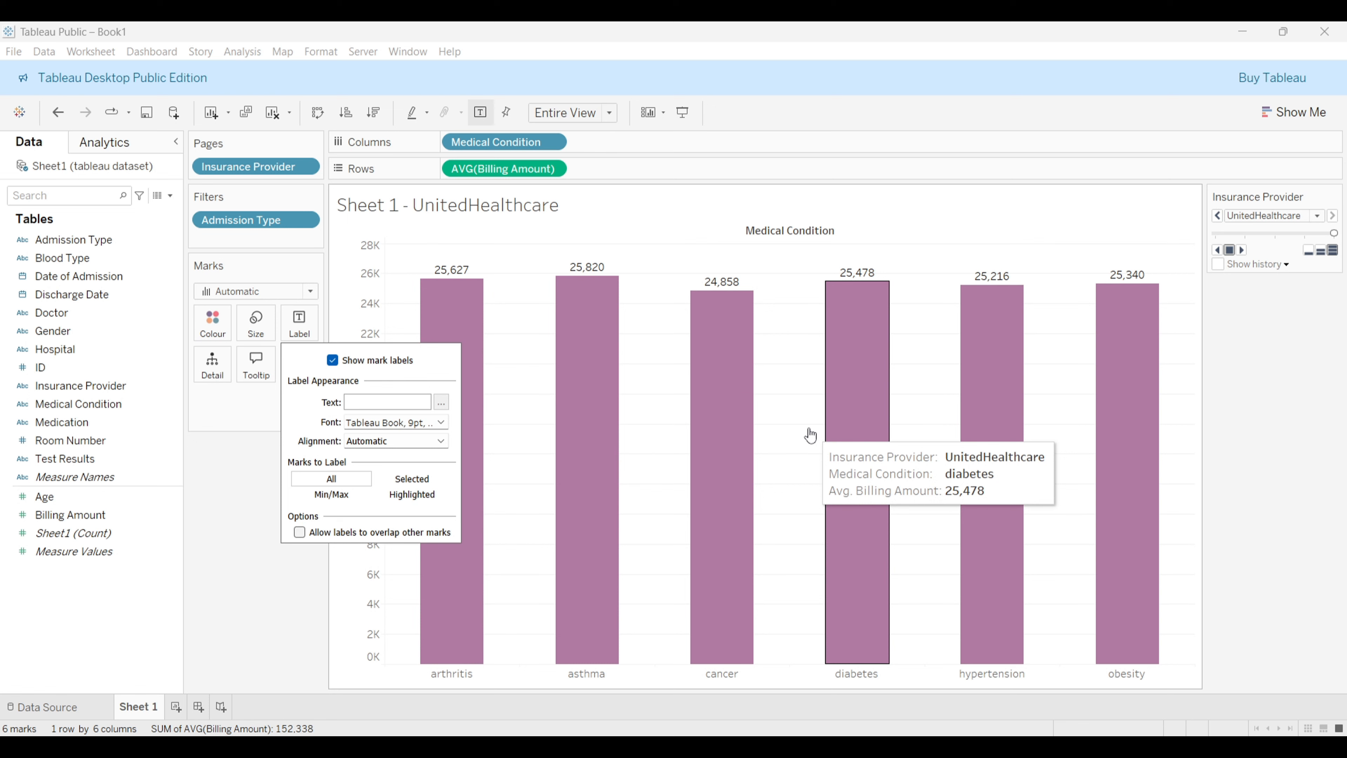
Step: Format the mark label font as bold with a blue text colour
left_click(441, 422)
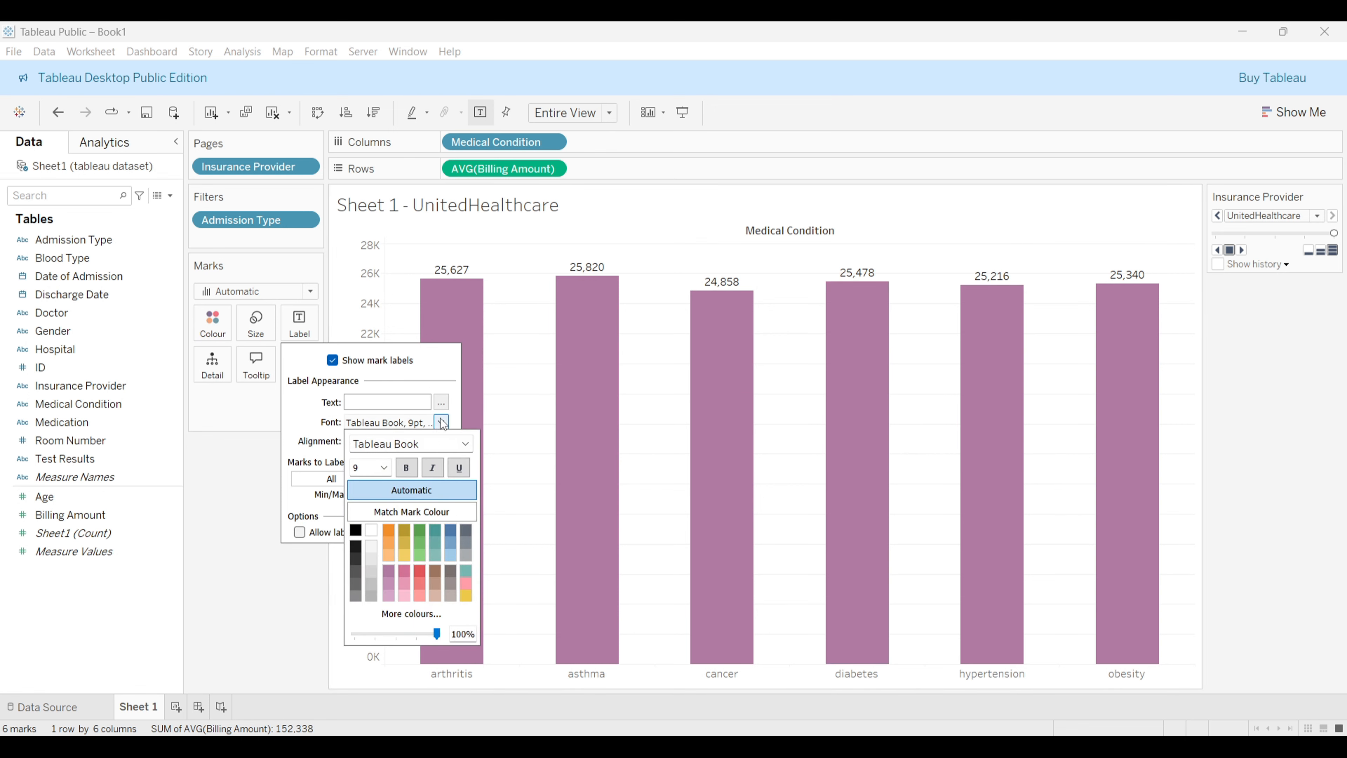
left_click(407, 472)
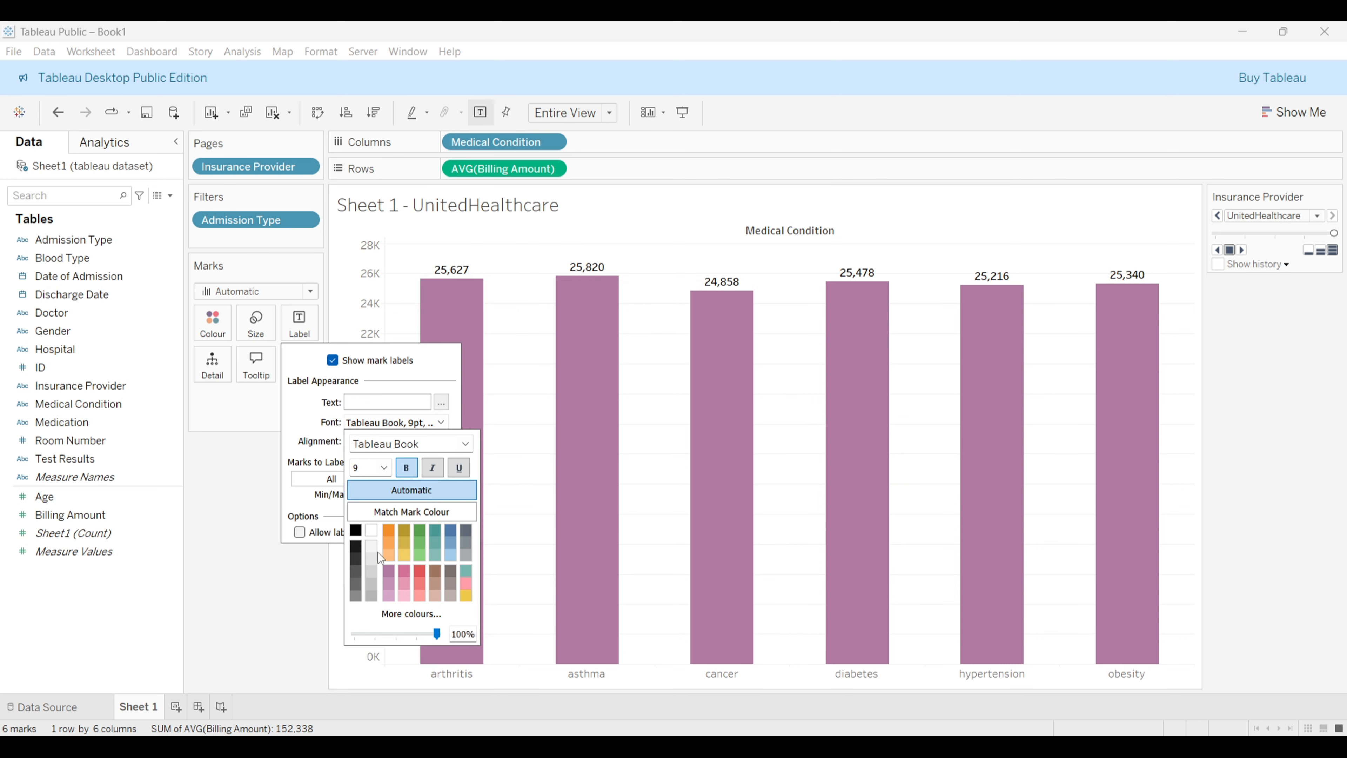
left_click(356, 546)
left_click(451, 530)
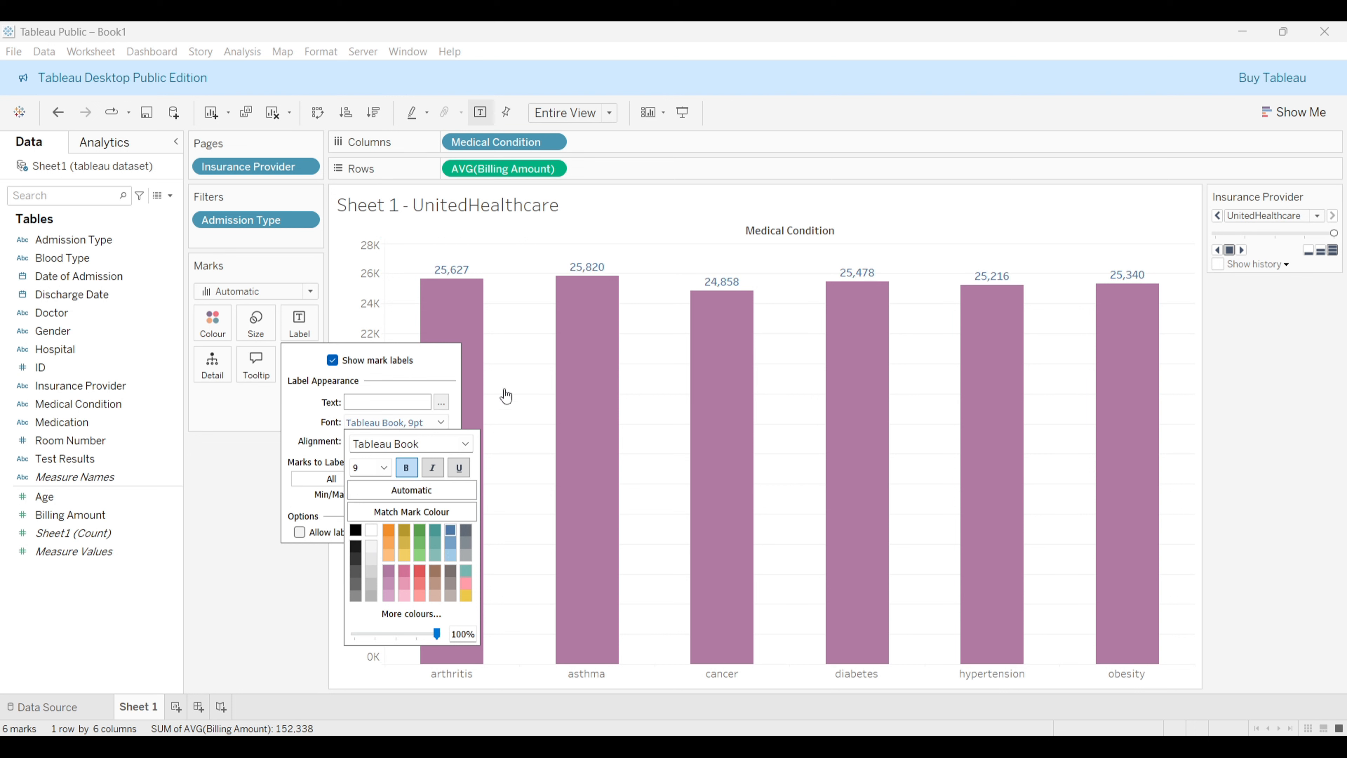
left_click(308, 414)
left_click(429, 442)
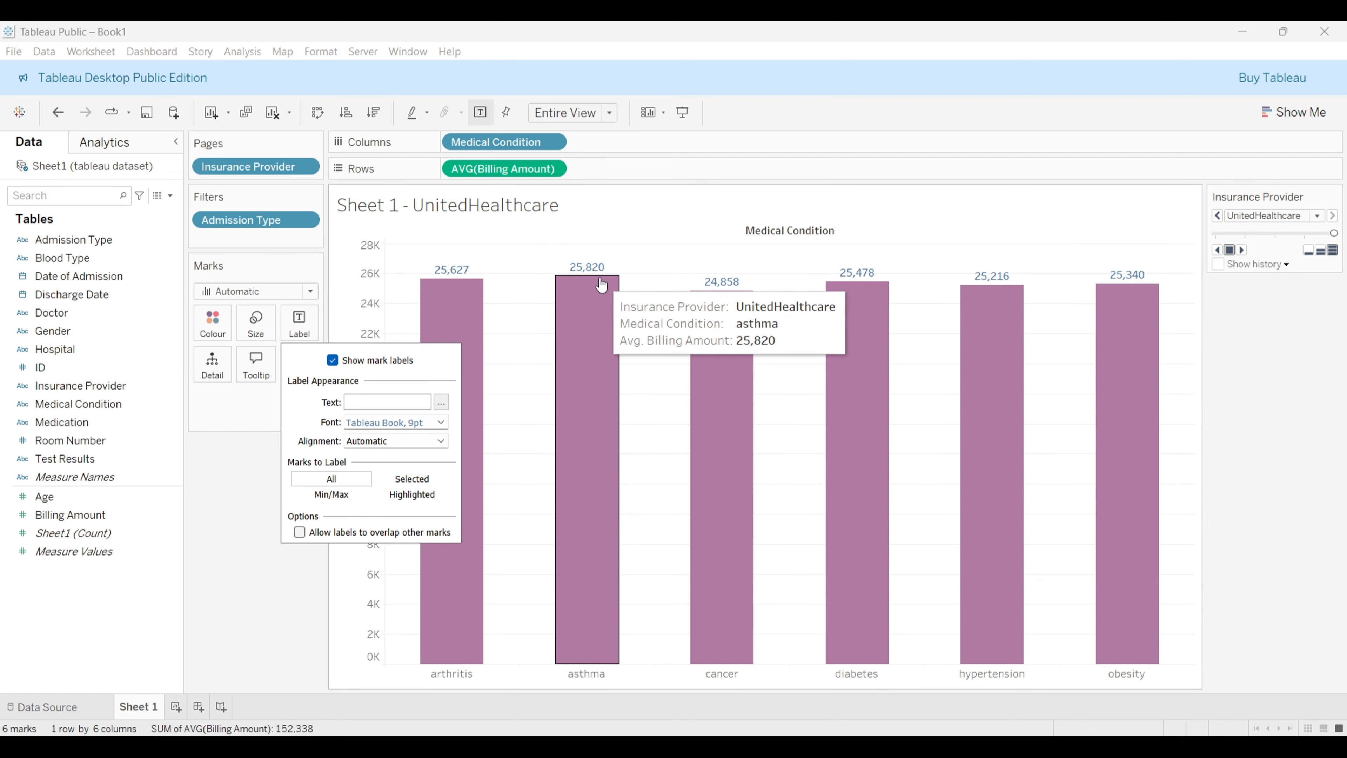
left_click(240, 422)
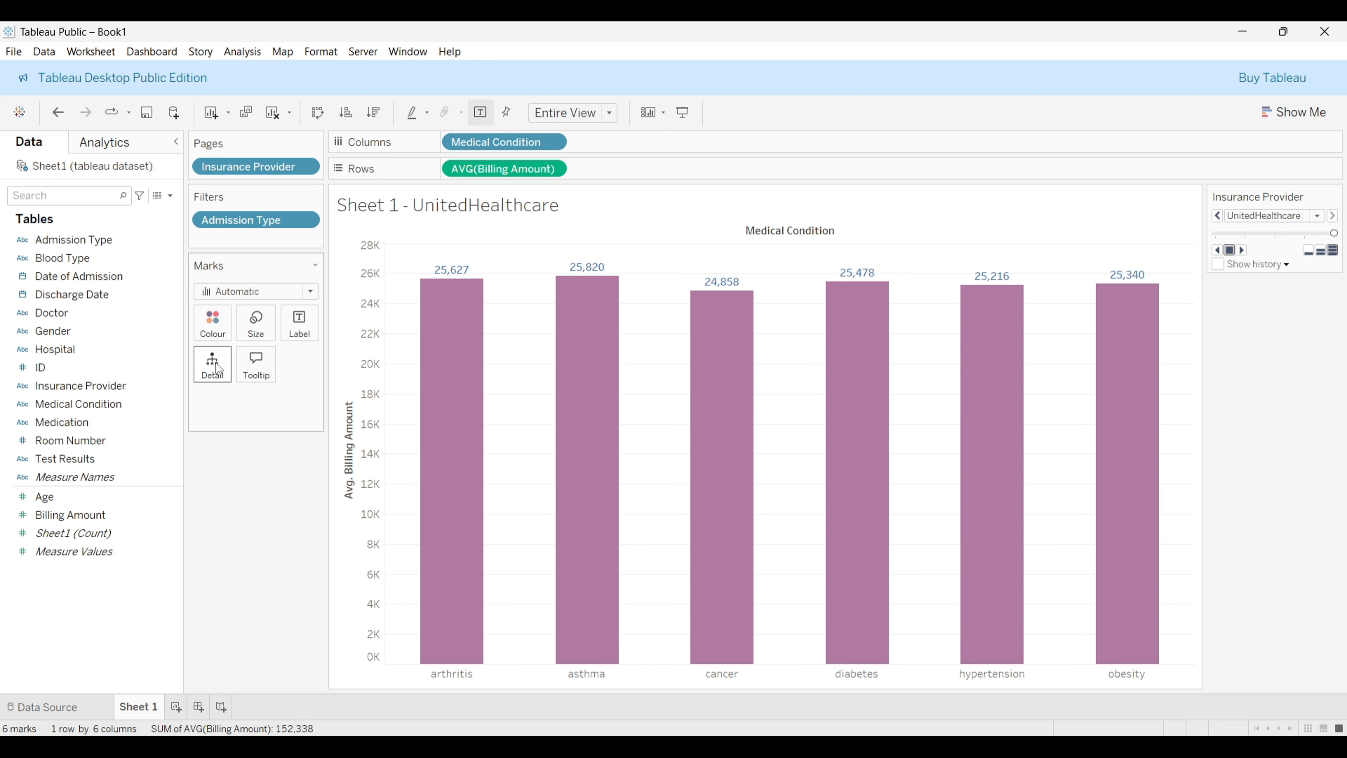
Step: Add Medication to the marks as detail, then remove it again
mouse_move(460, 466)
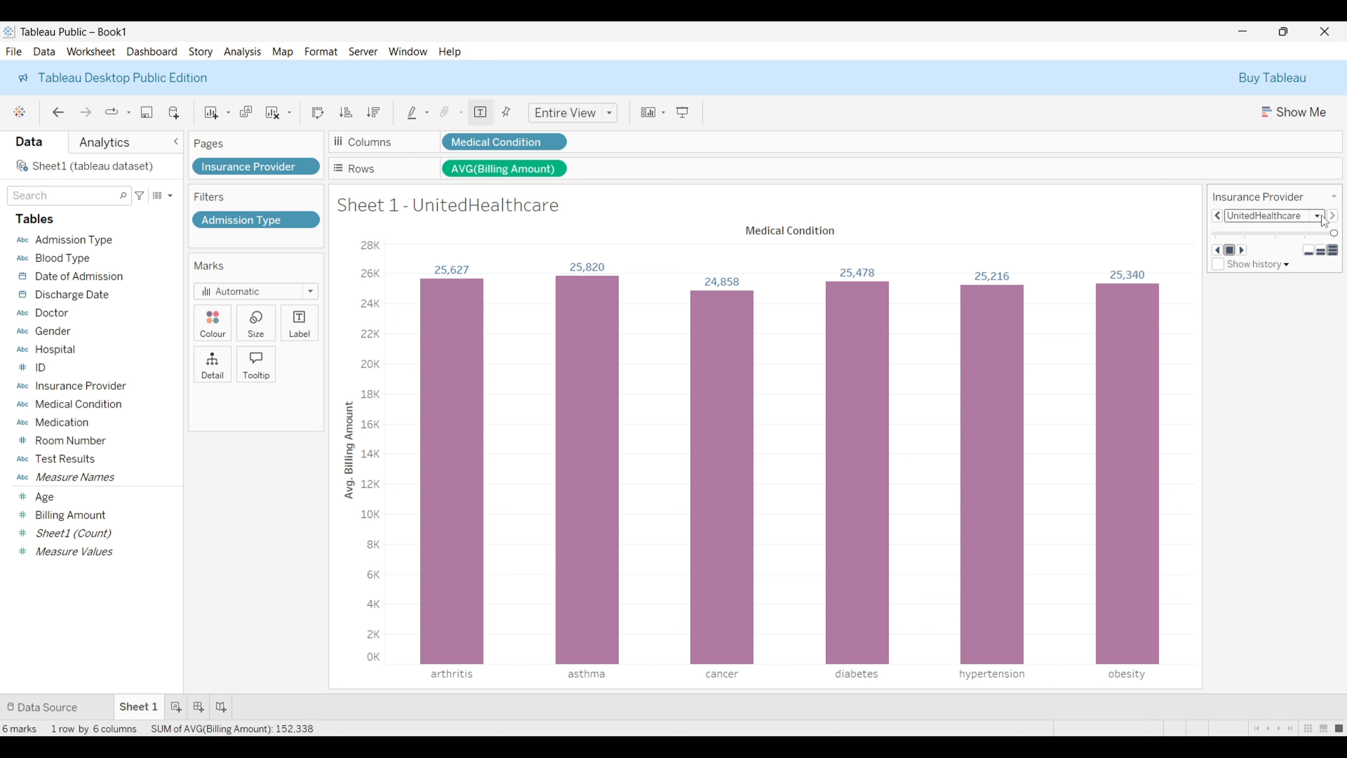
mouse_move(468, 440)
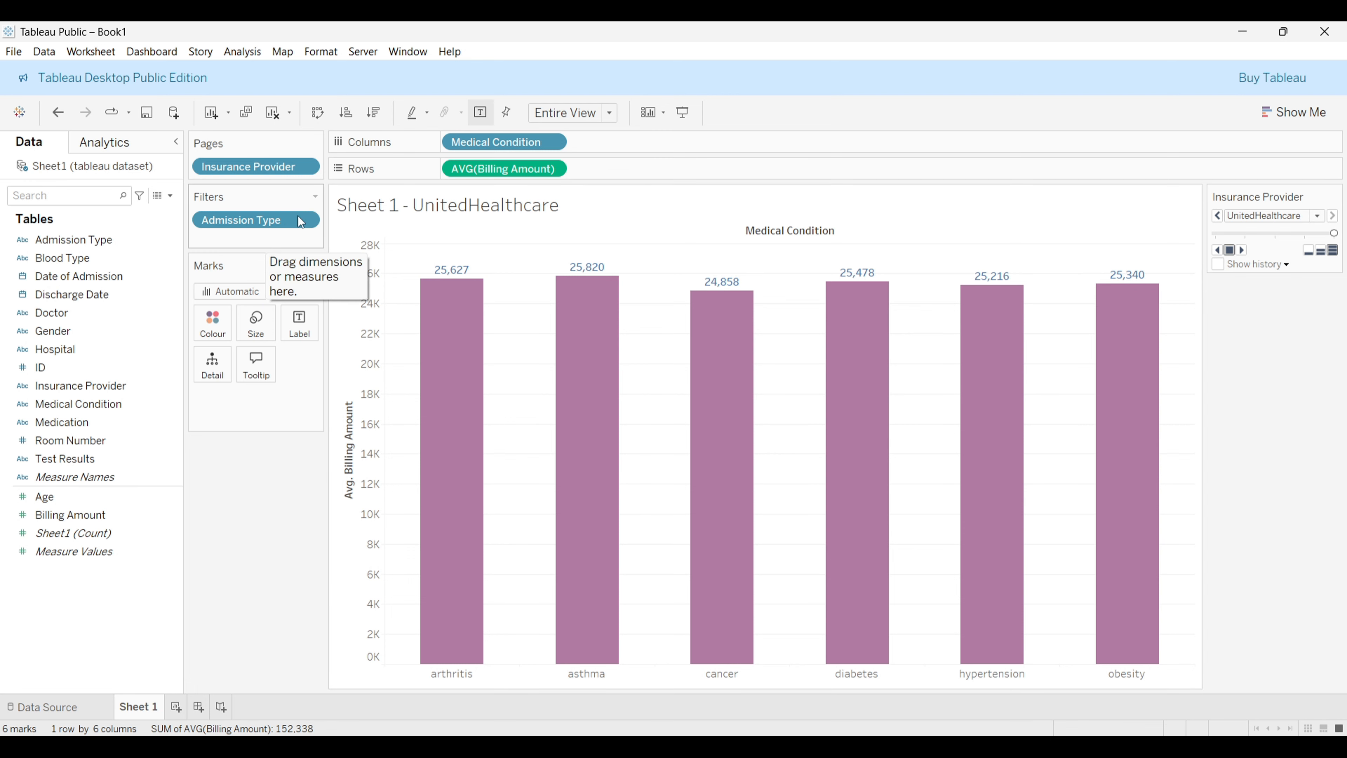
mouse_move(580, 394)
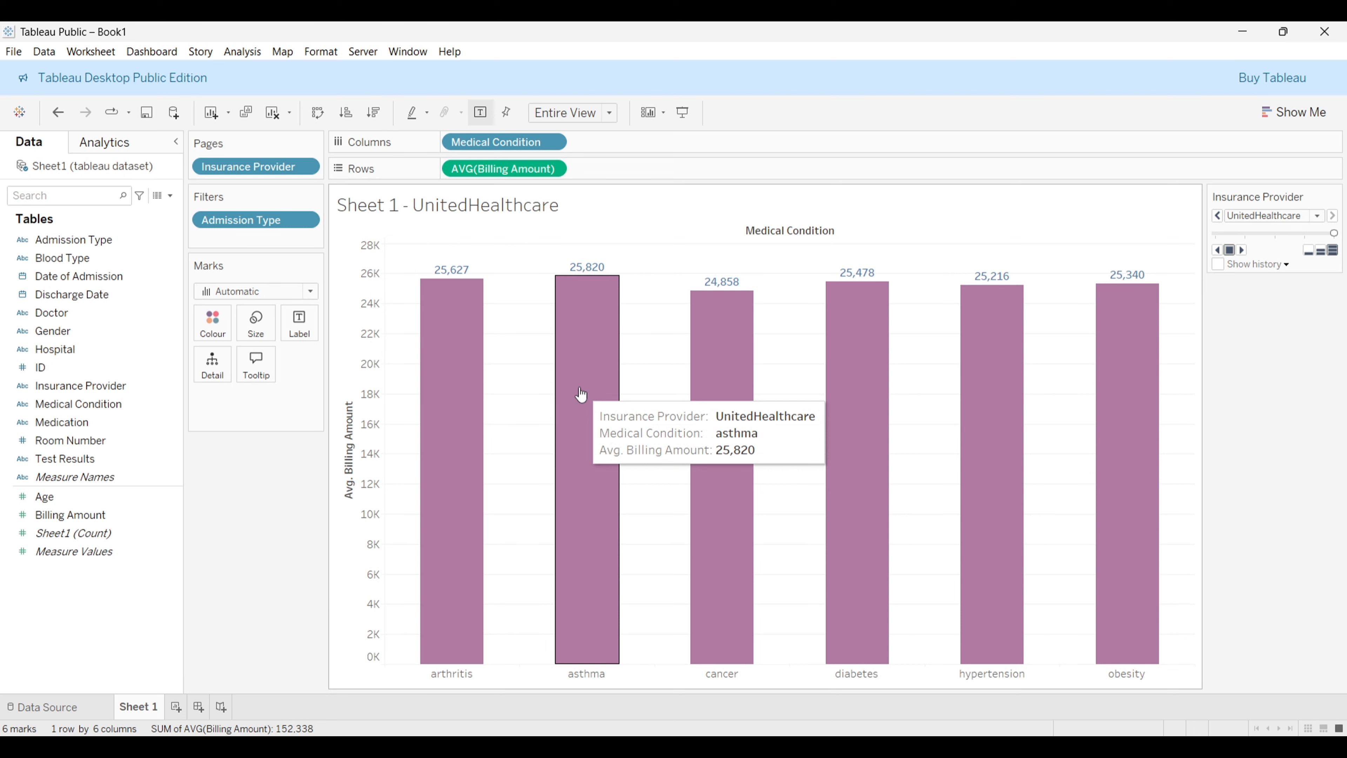
mouse_move(477, 581)
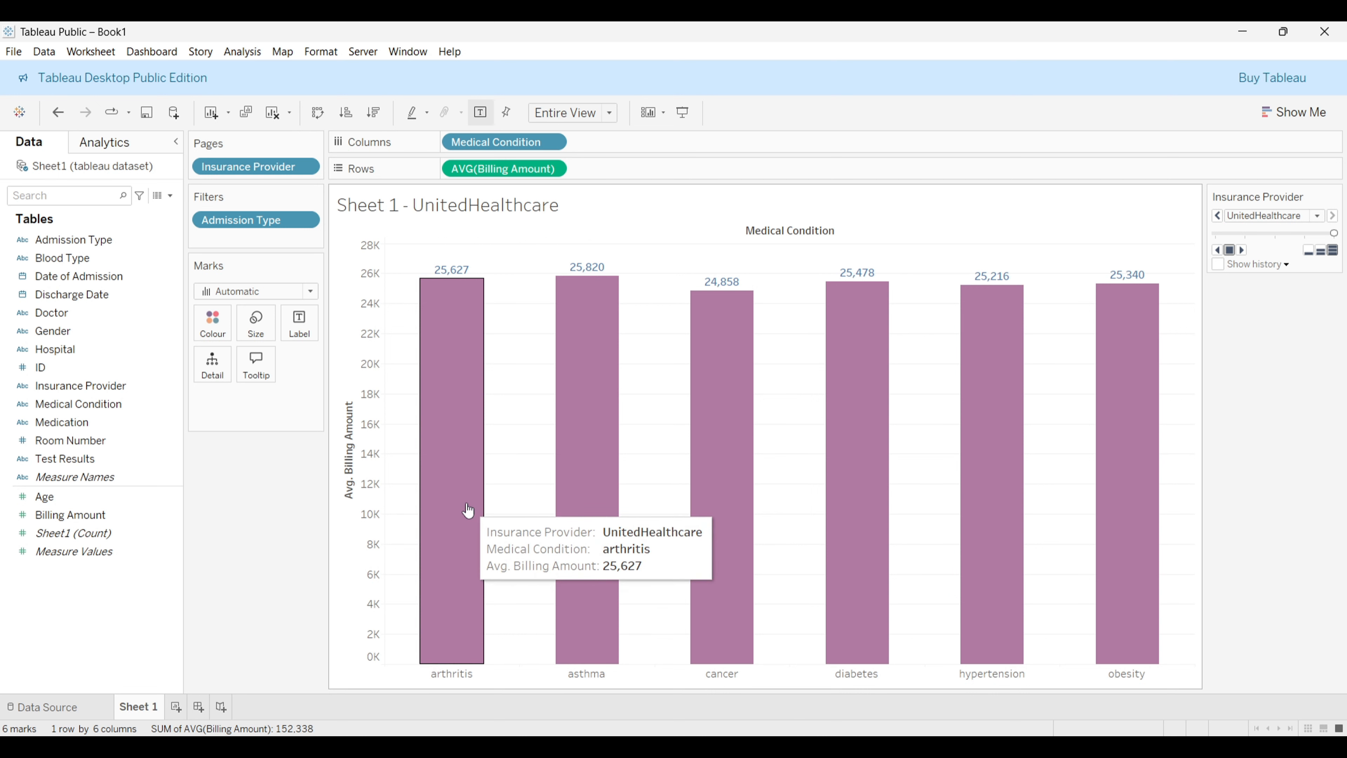
left_click(154, 427)
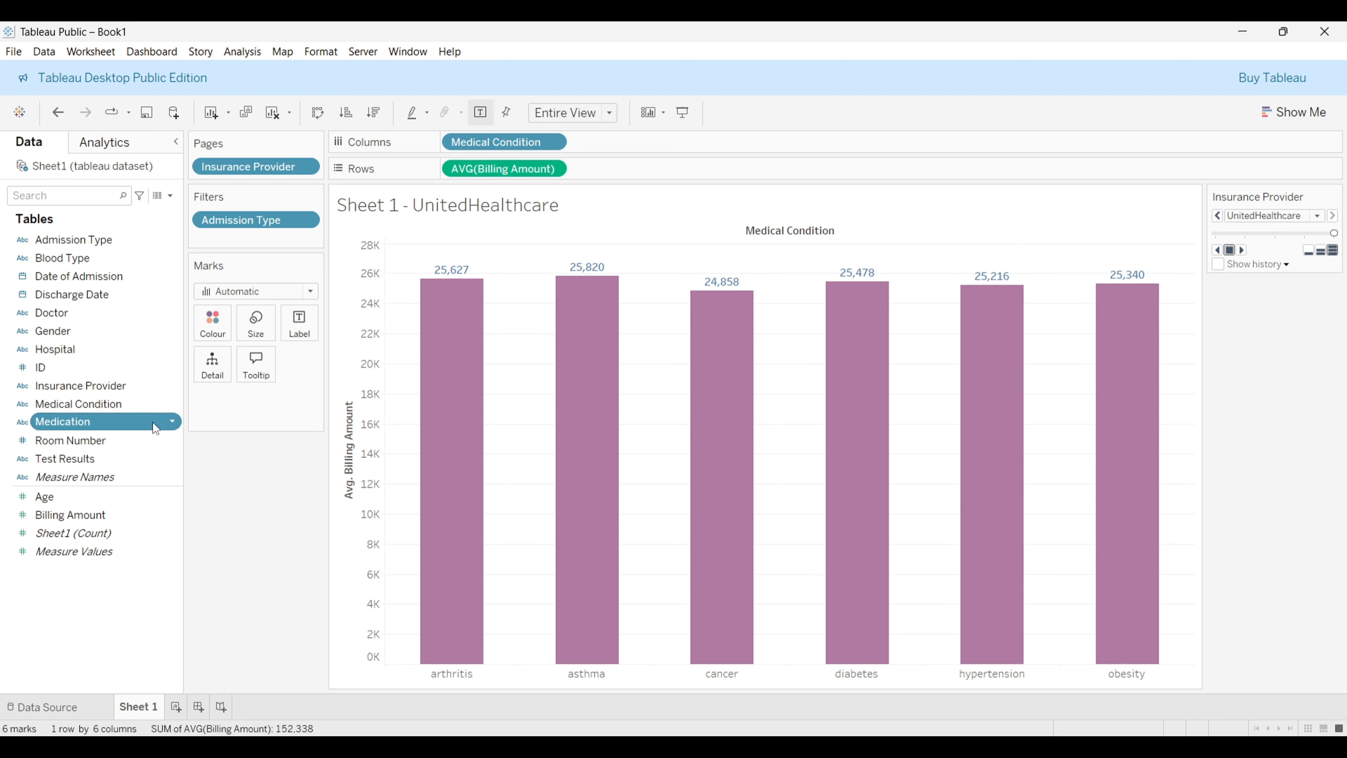
left_click_drag(154, 428, 215, 368)
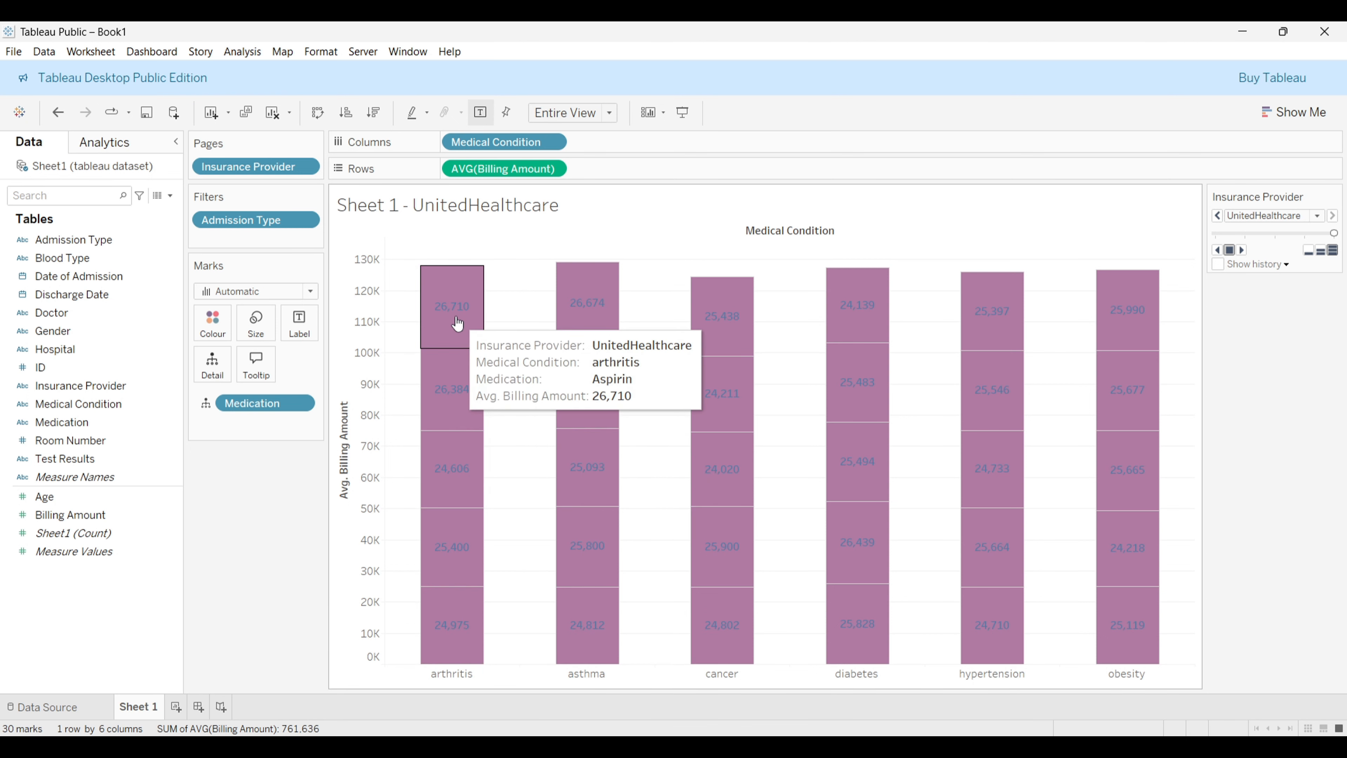
left_click_drag(260, 405, 255, 509)
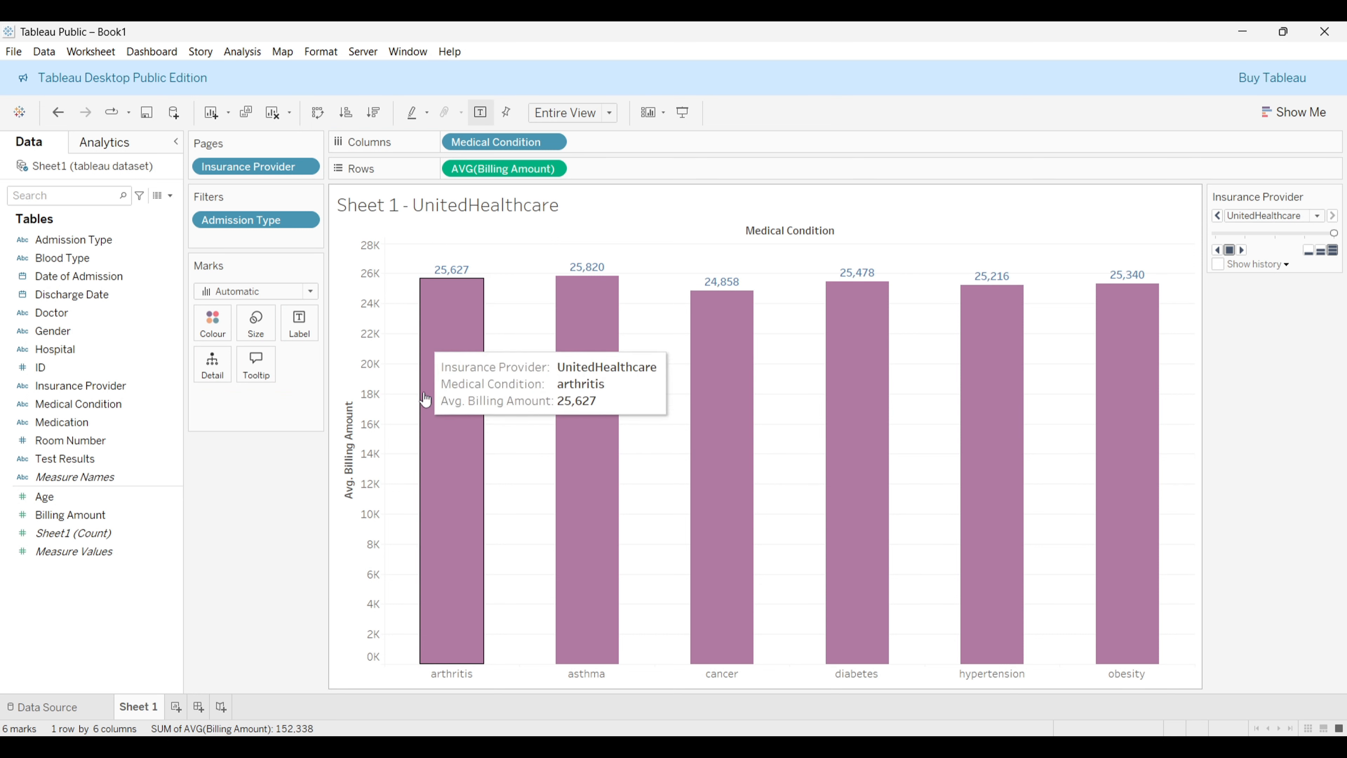
Step: Open the tooltip editor, delete the Insurance Provider field and reinsert Insurance Provider in its place
mouse_move(450, 398)
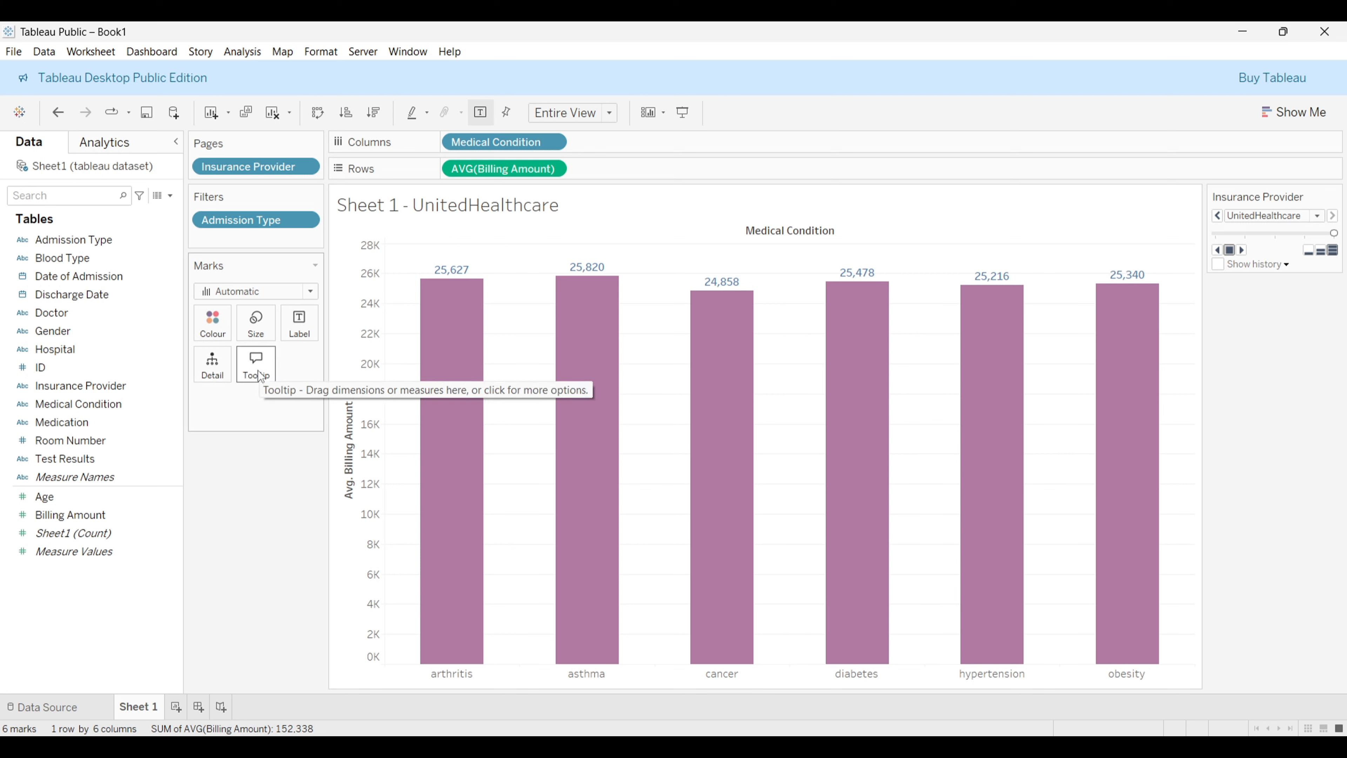
mouse_move(471, 357)
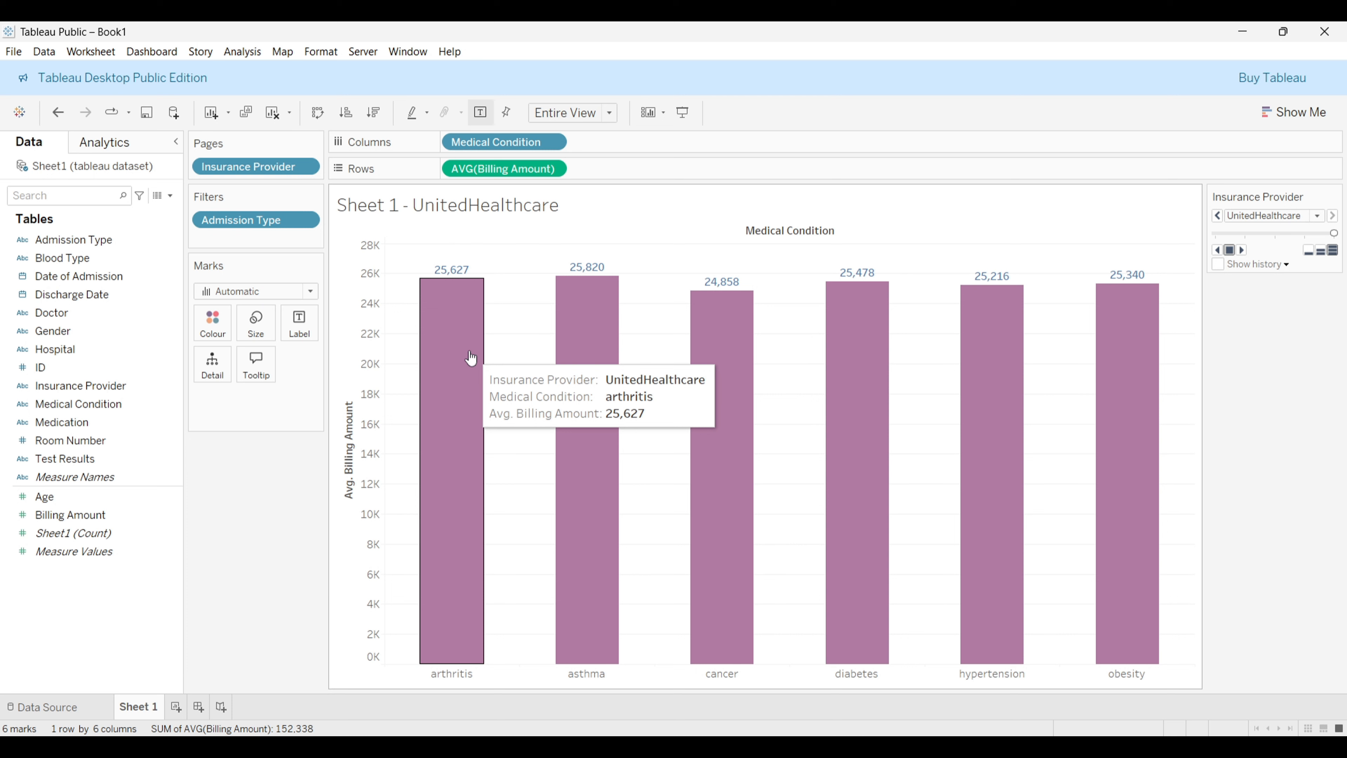
left_click(256, 365)
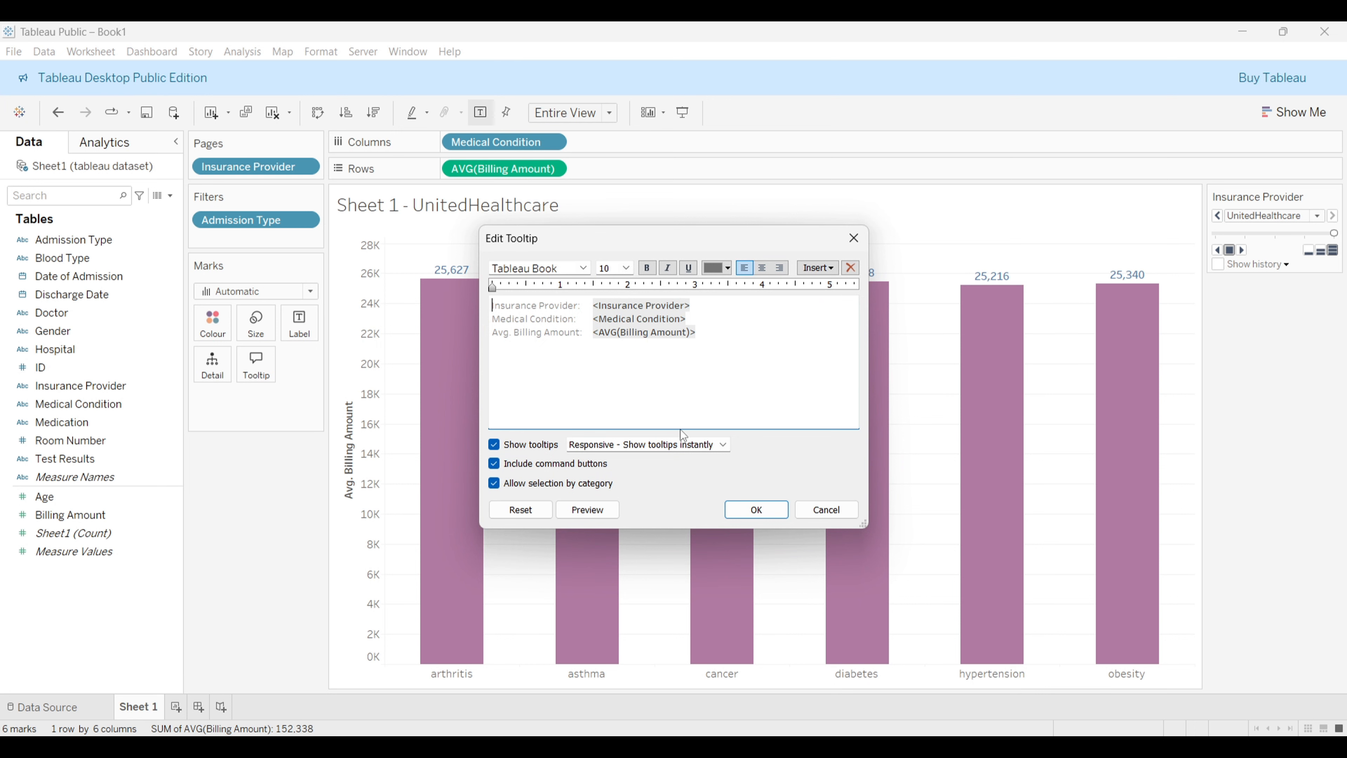
left_click_drag(620, 236, 832, 115)
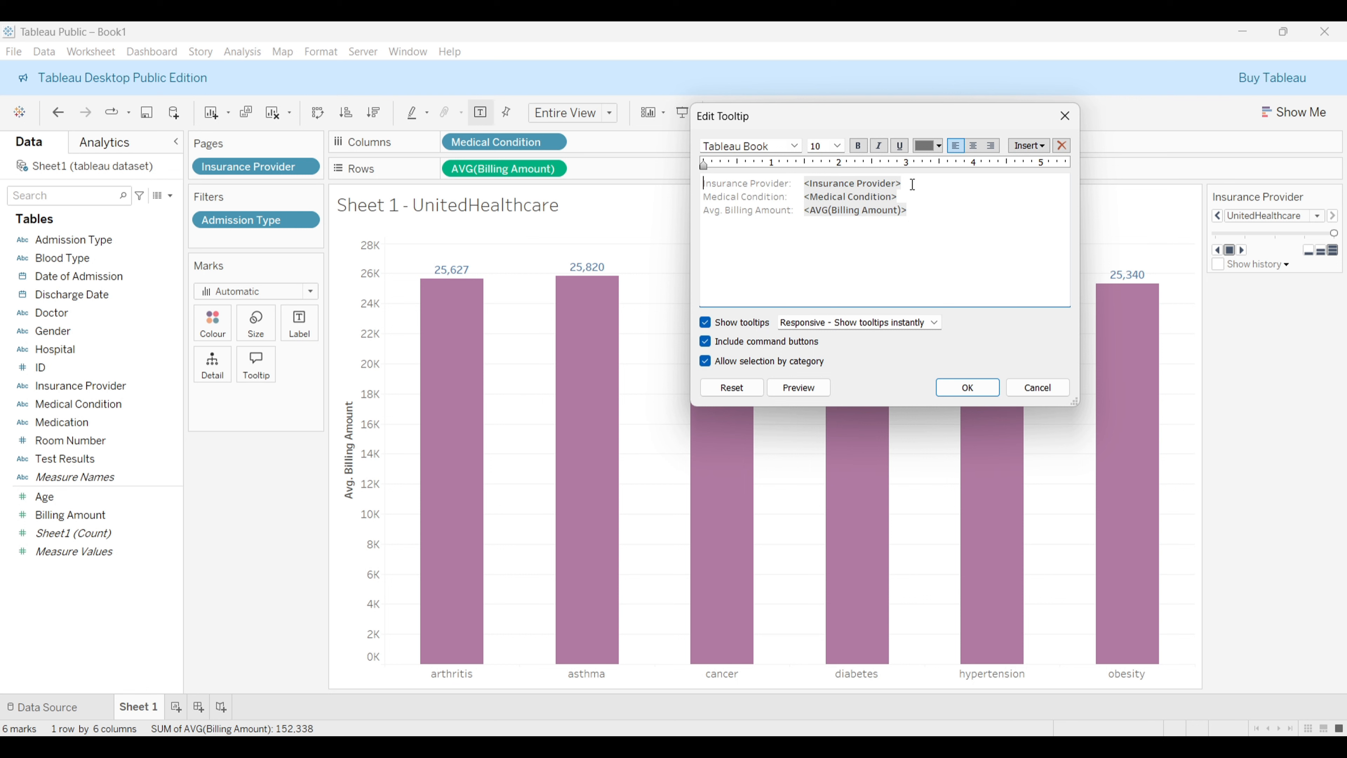
left_click_drag(805, 183, 923, 186)
key("BackSpace")
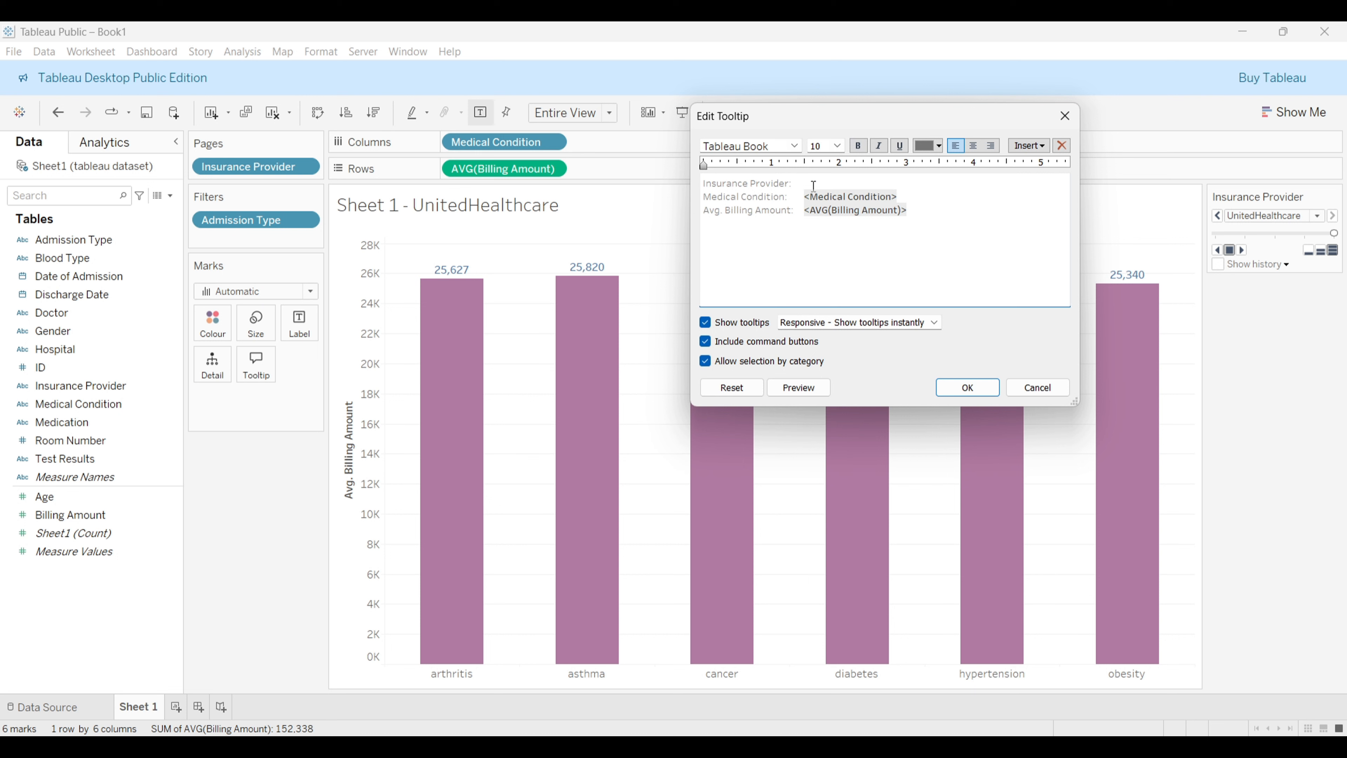
left_click(1030, 145)
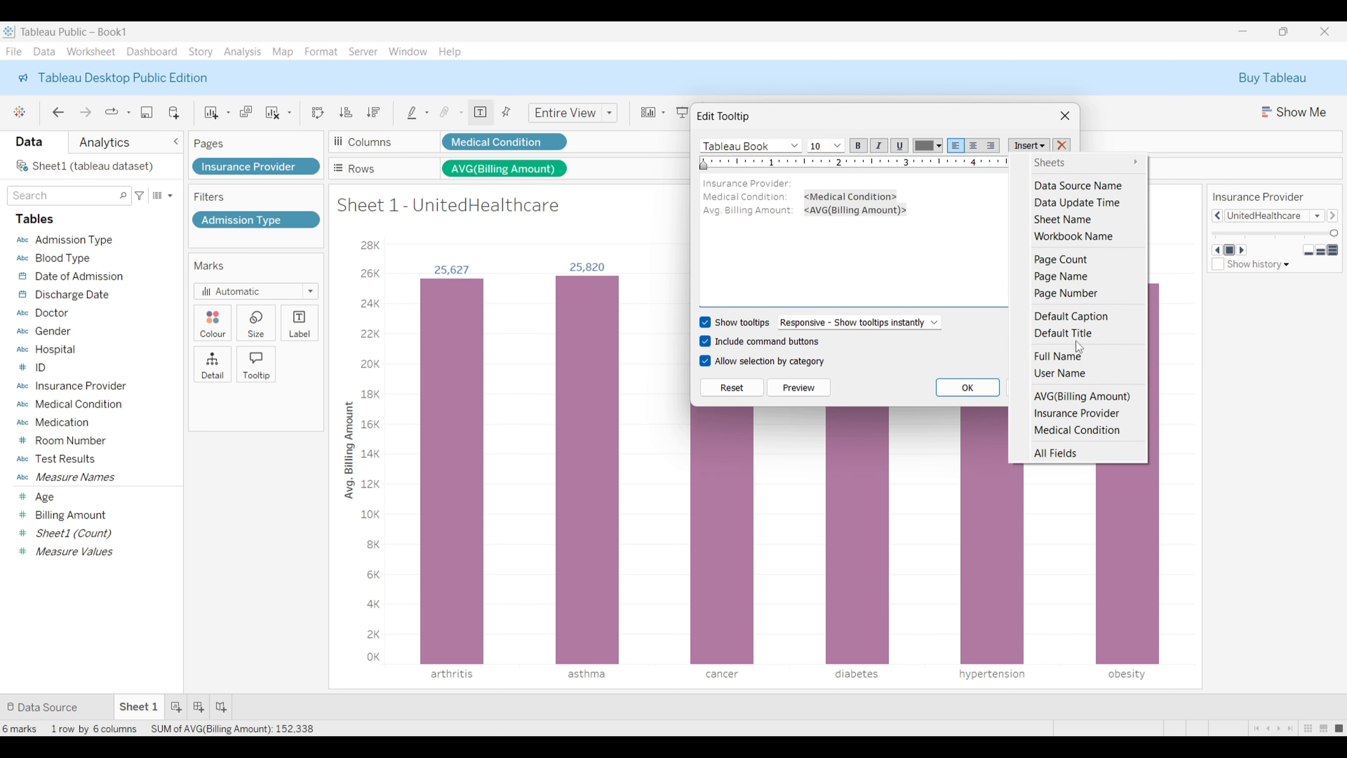
left_click(1088, 413)
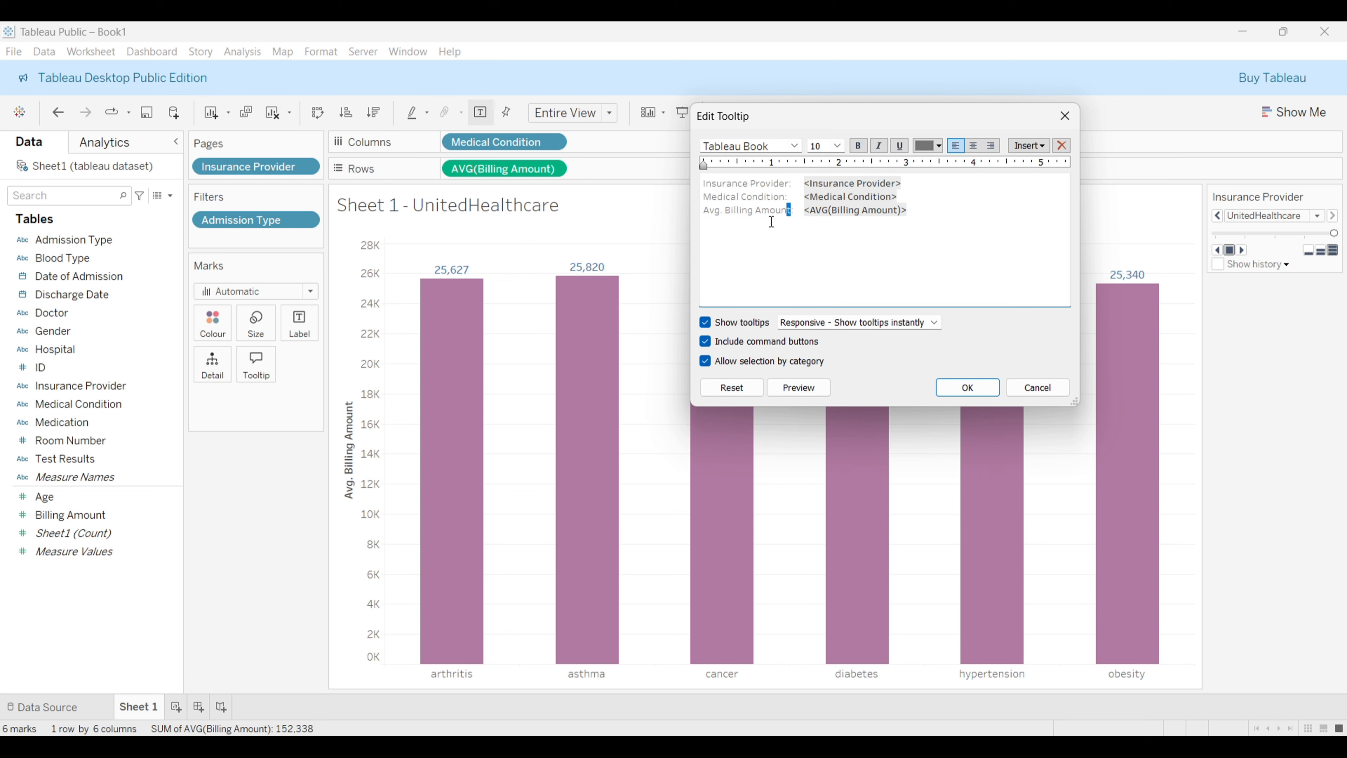
Step: Rename the tooltip's Avg. Billing Amount label to Avg. Amount and apply the tooltip
left_click_drag(792, 211, 703, 209)
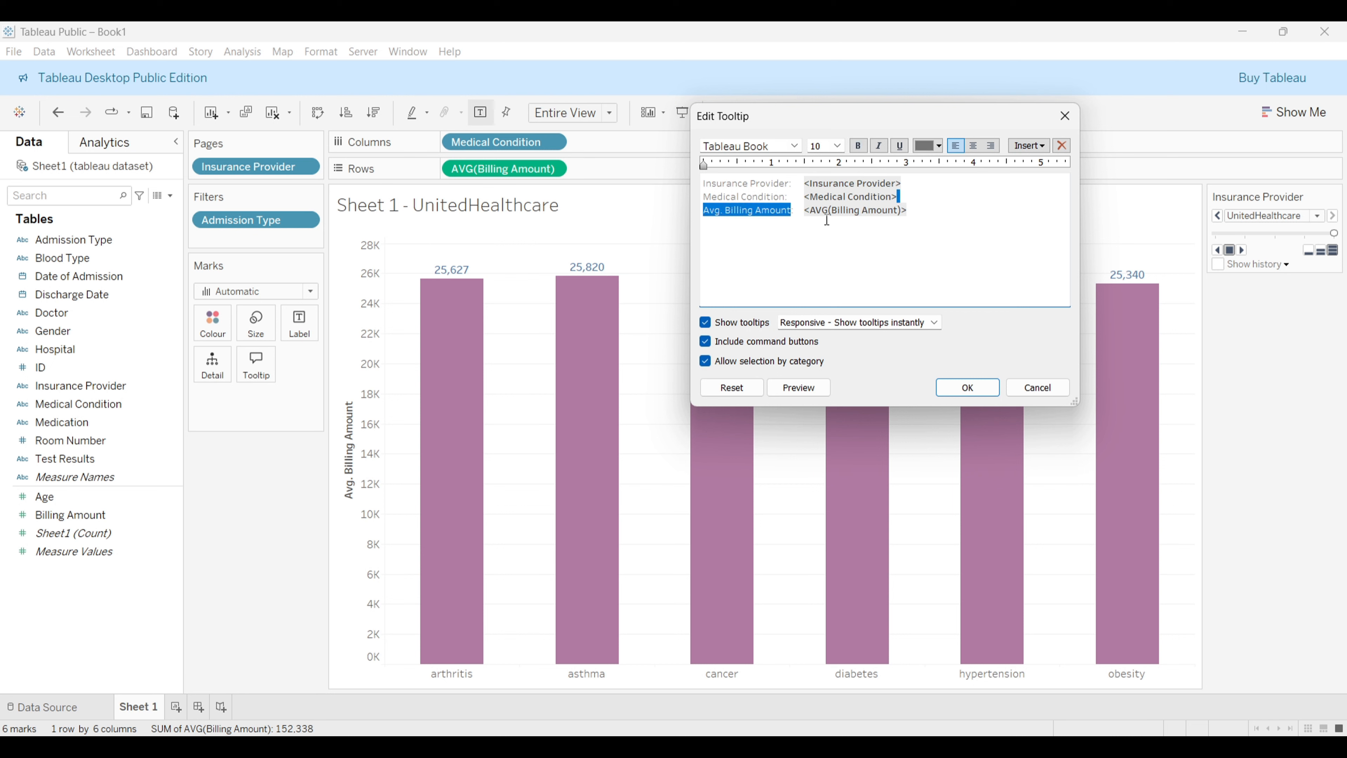
left_click(806, 206)
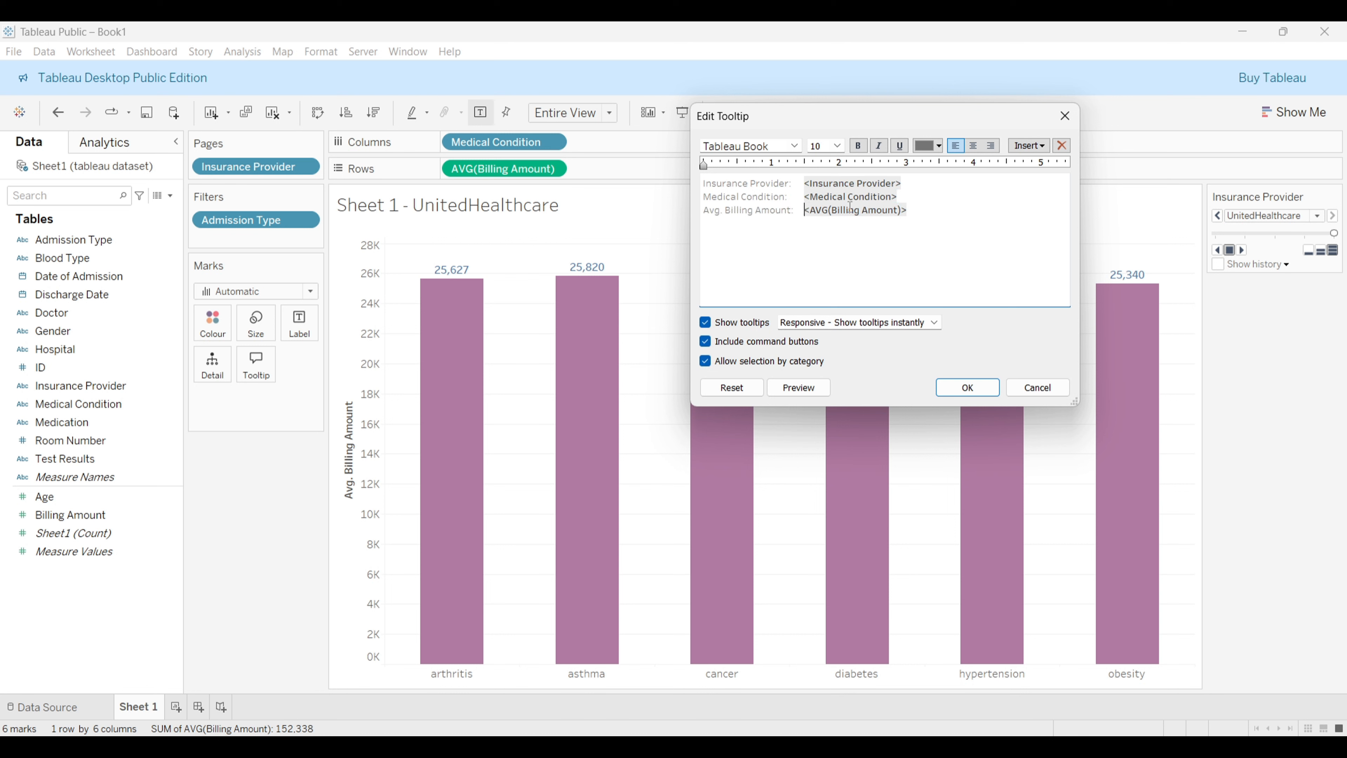
left_click(1025, 146)
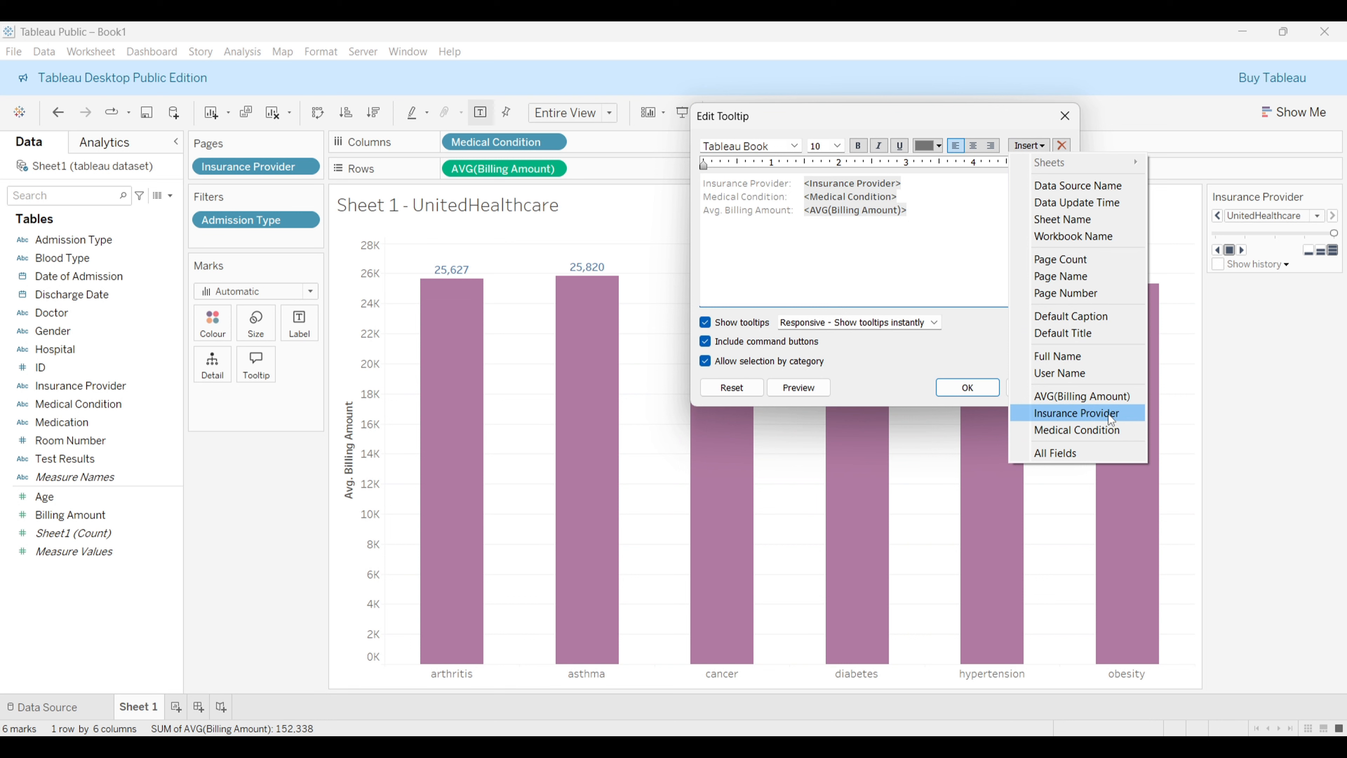
left_click(913, 302)
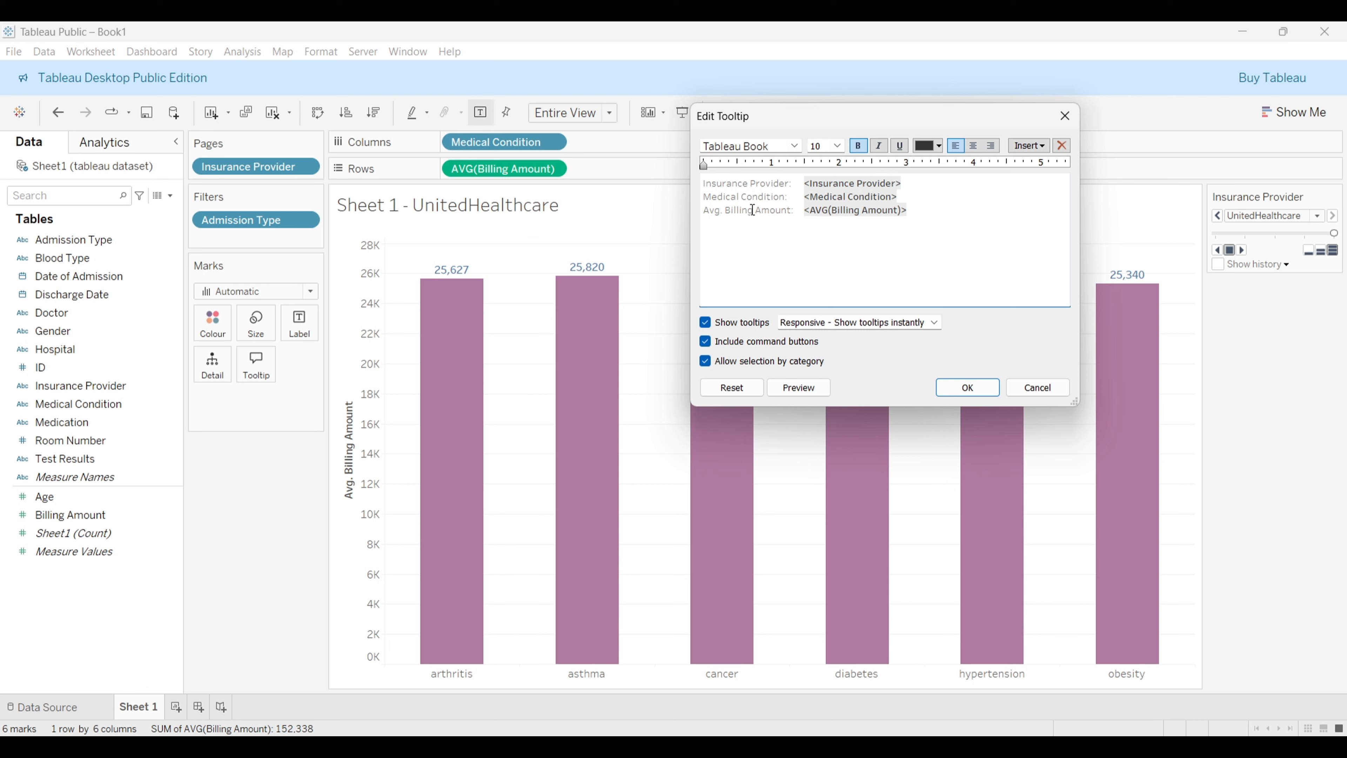
left_click_drag(752, 210, 727, 214)
key("Delete")
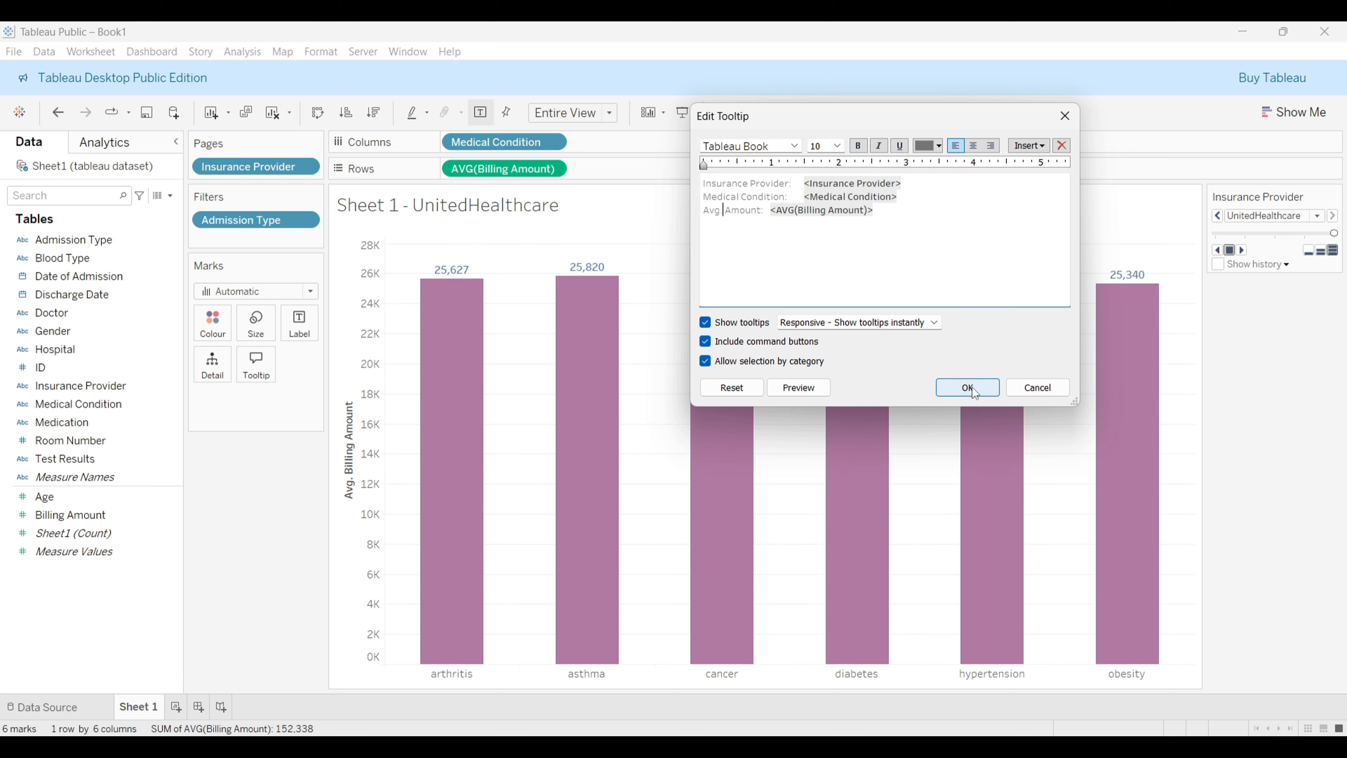
left_click(967, 388)
mouse_move(598, 449)
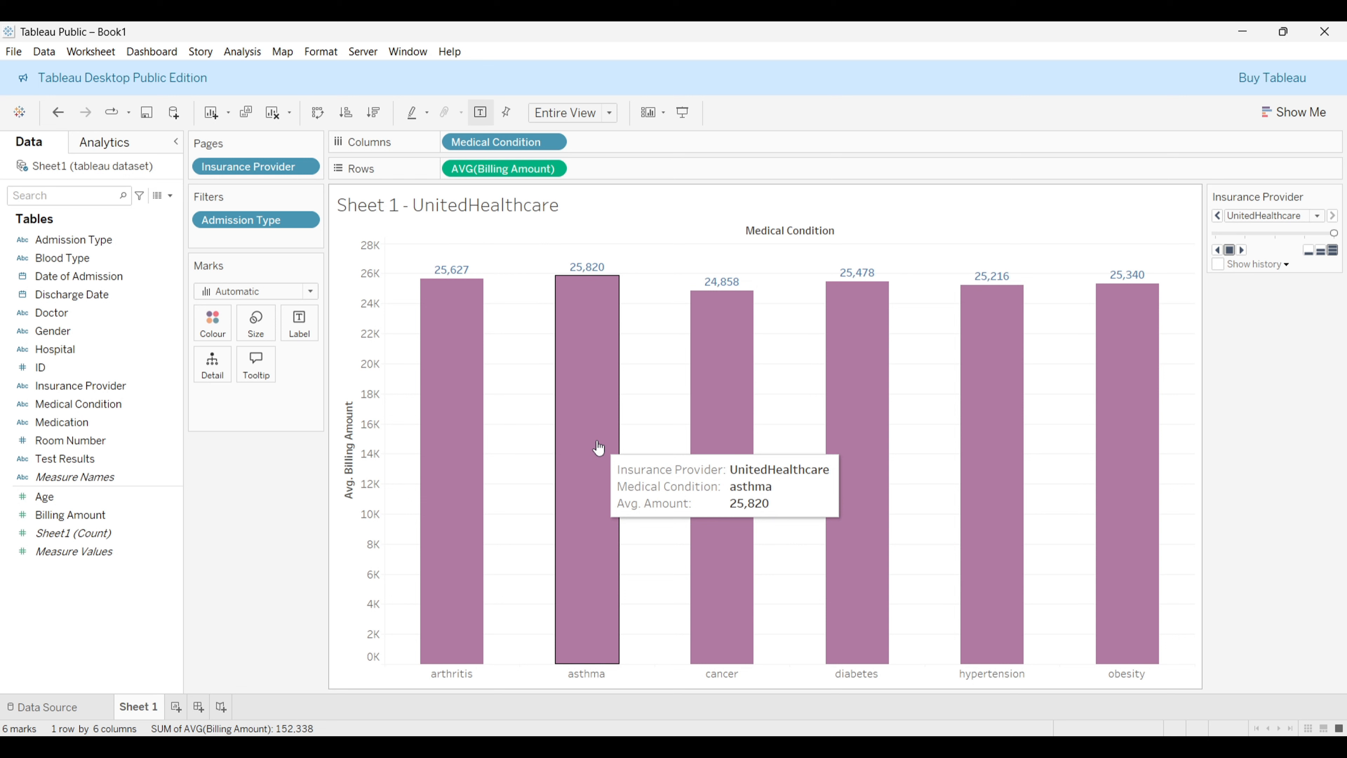
Step: Remove the Medical Condition line from the tooltip, then undo that removal
left_click(268, 364)
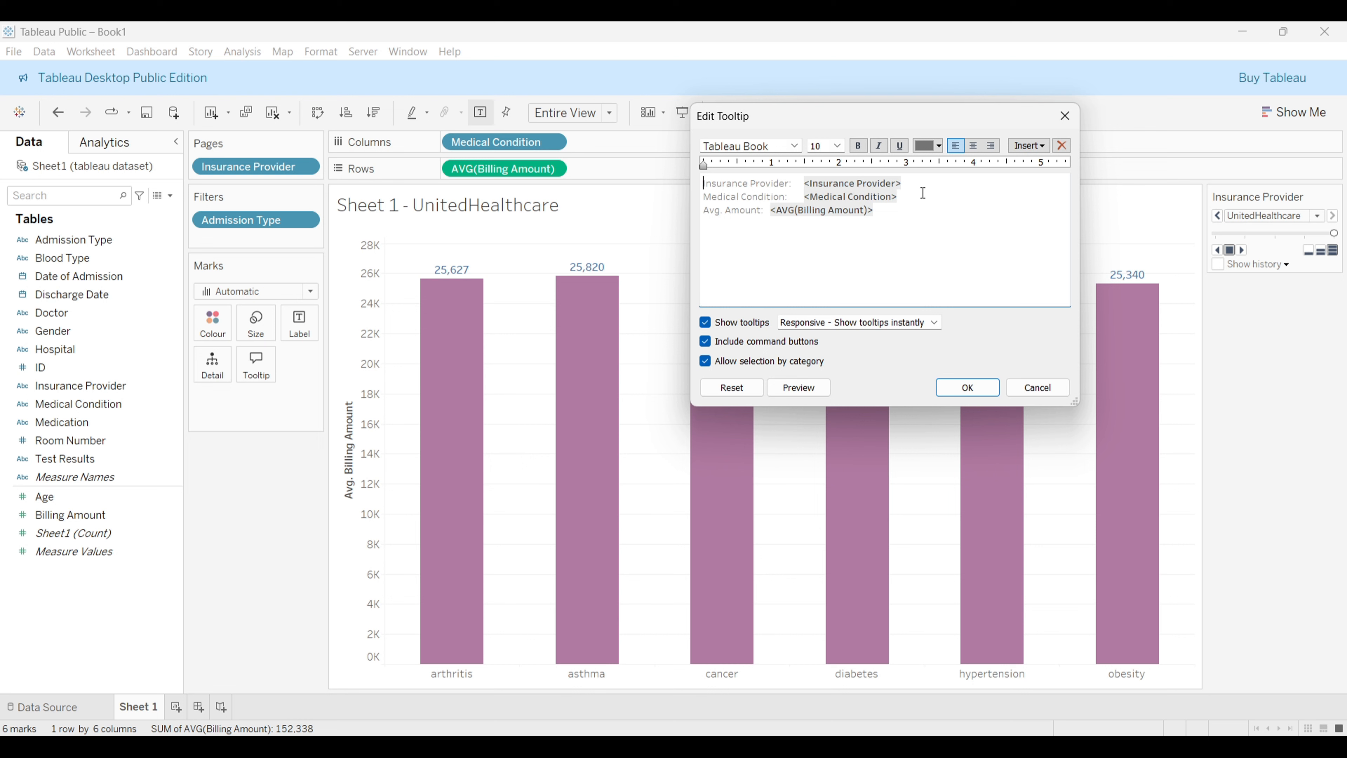
left_click_drag(923, 193, 931, 178)
key("BackSpace")
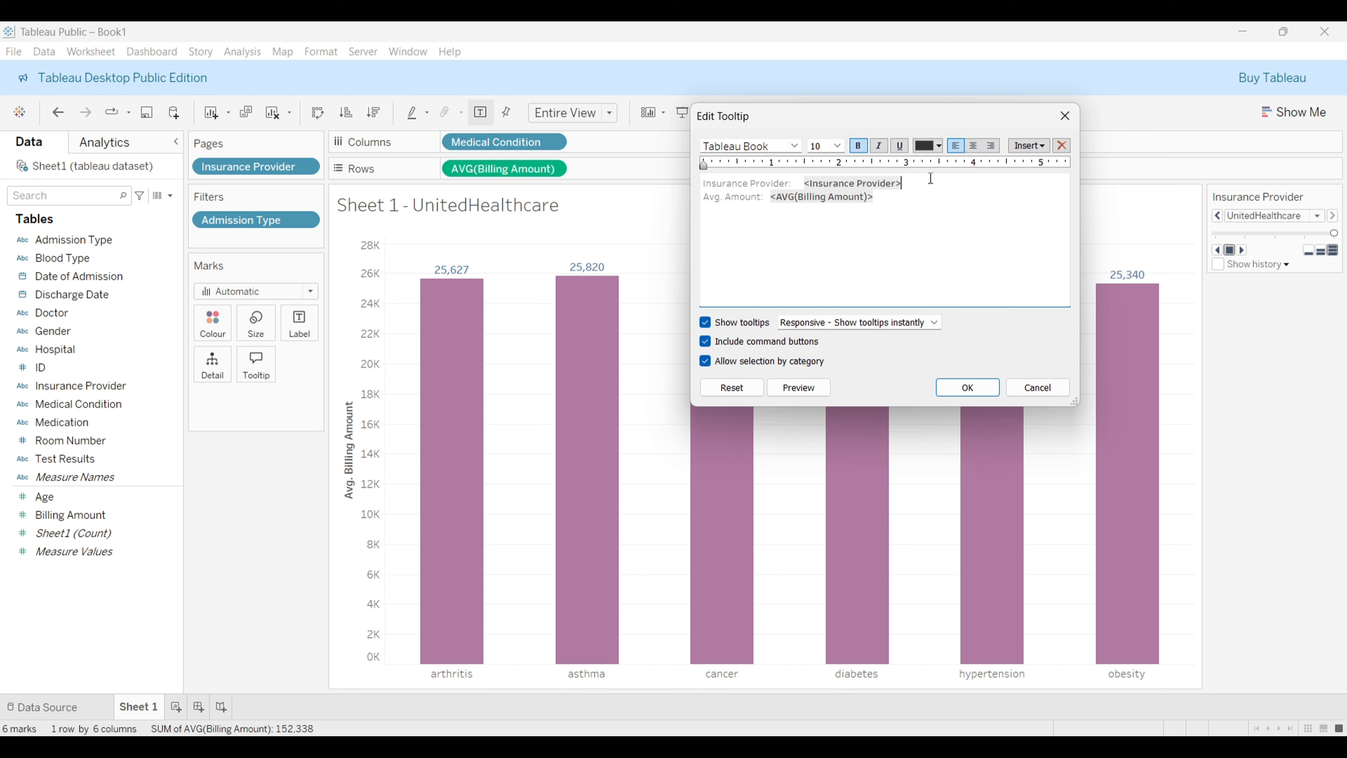
left_click(966, 387)
mouse_move(573, 406)
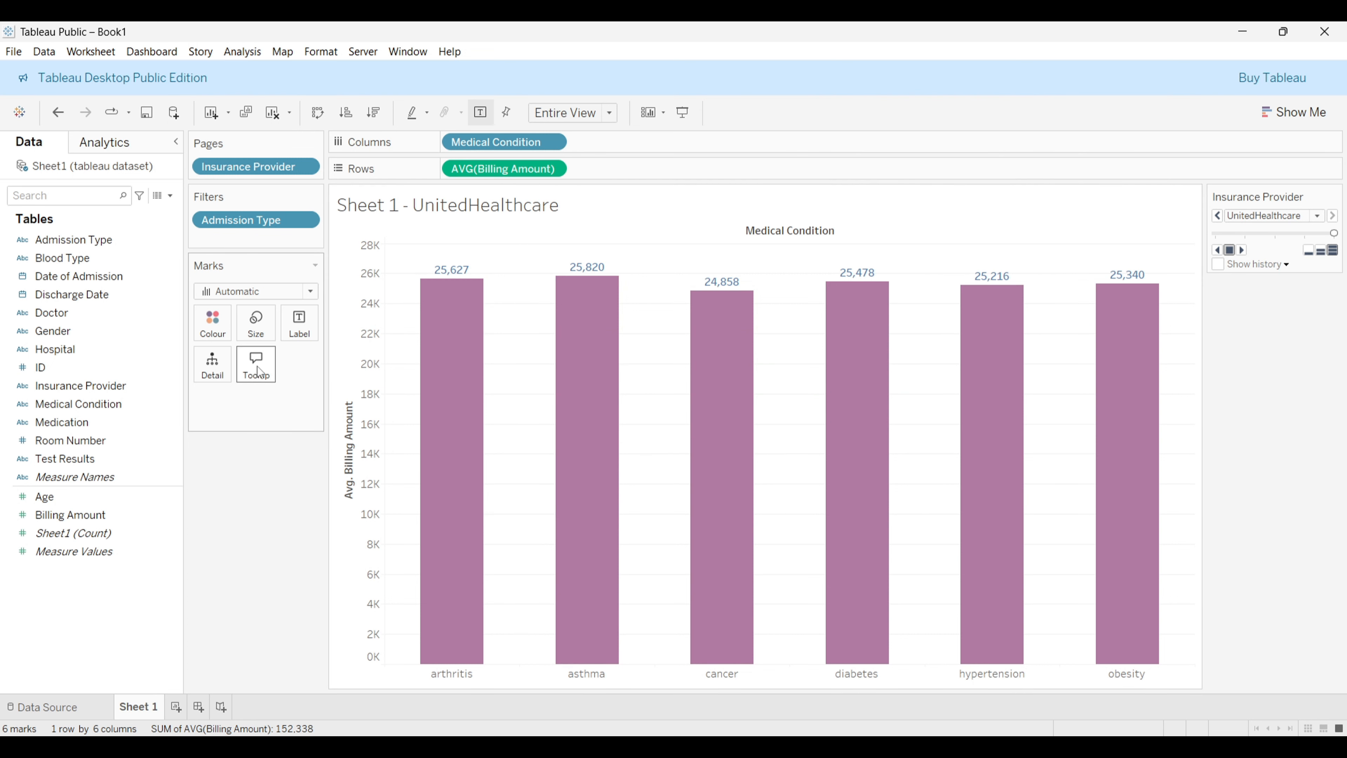
mouse_move(481, 429)
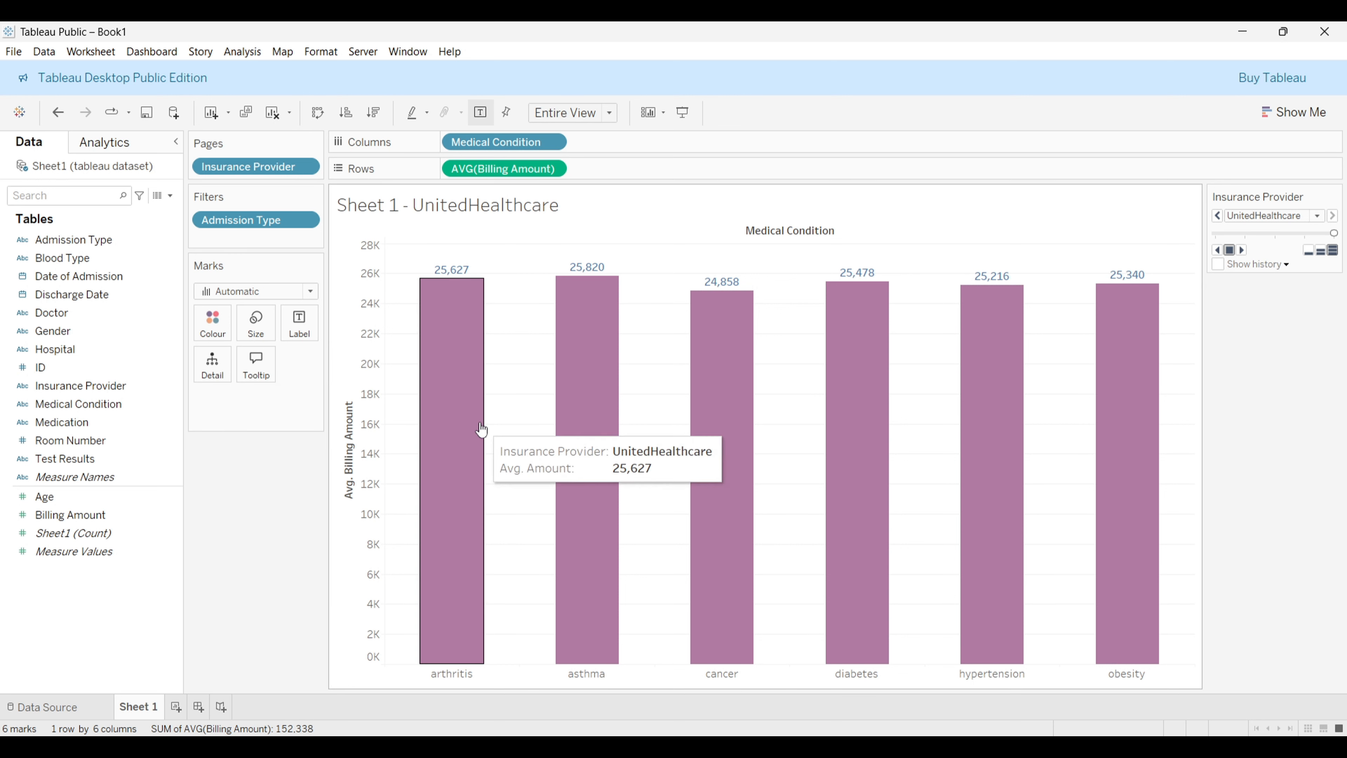
key("ctrl+z")
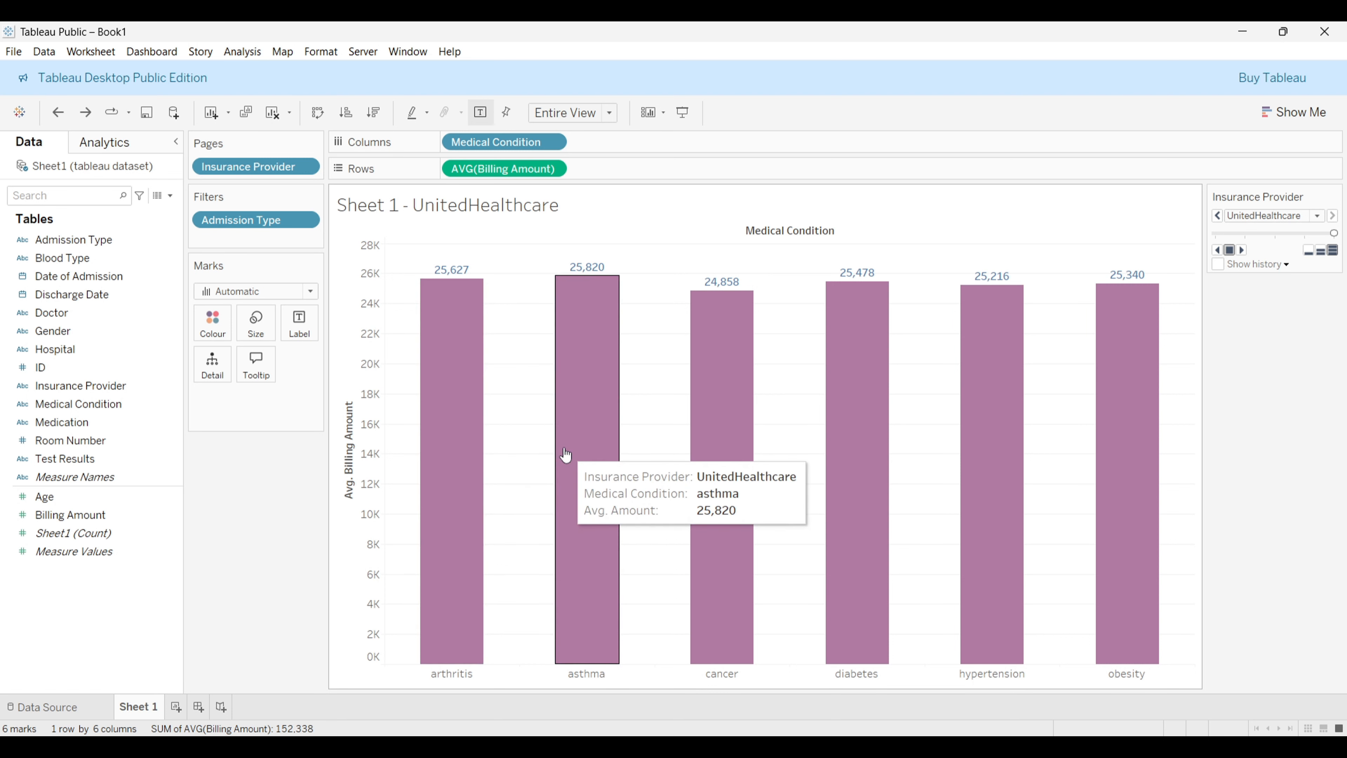
mouse_move(727, 451)
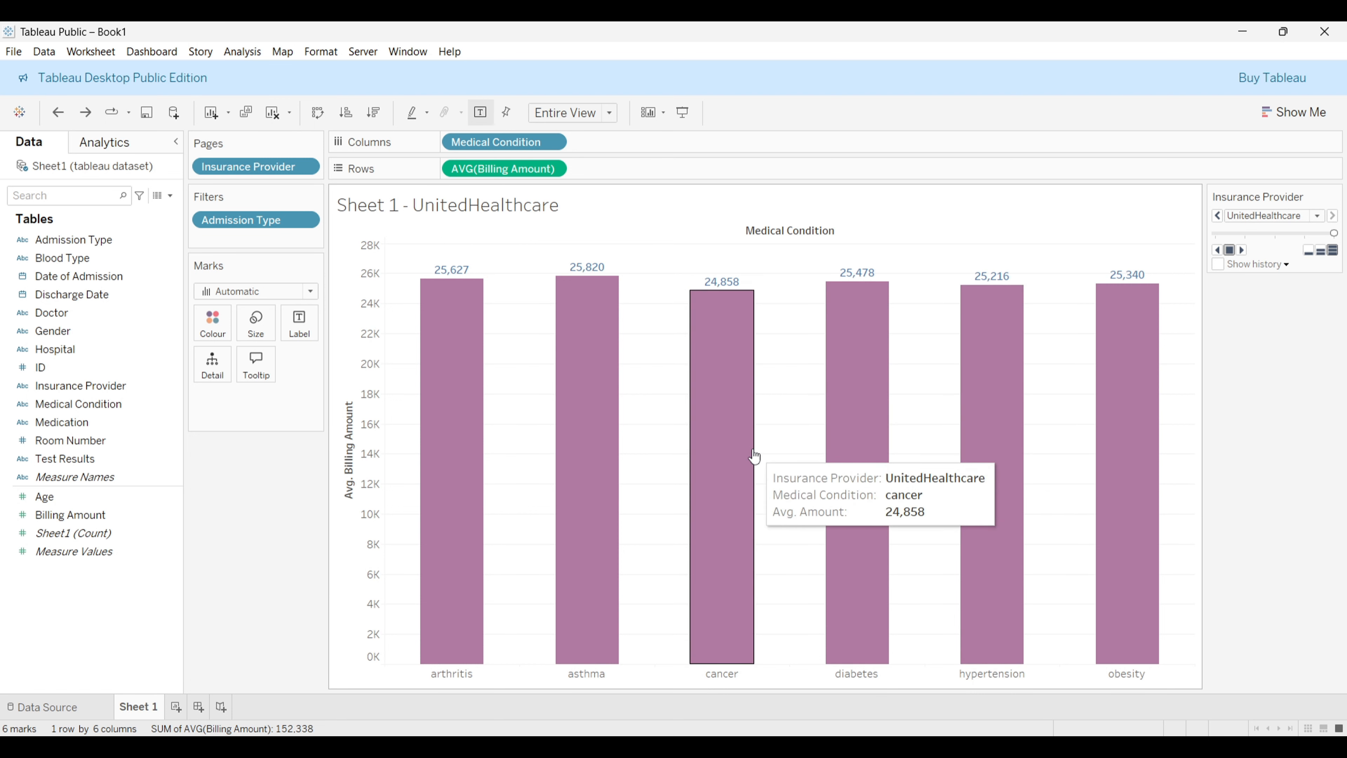
Step: Switch the mark type to Line and then to Area
left_click(311, 291)
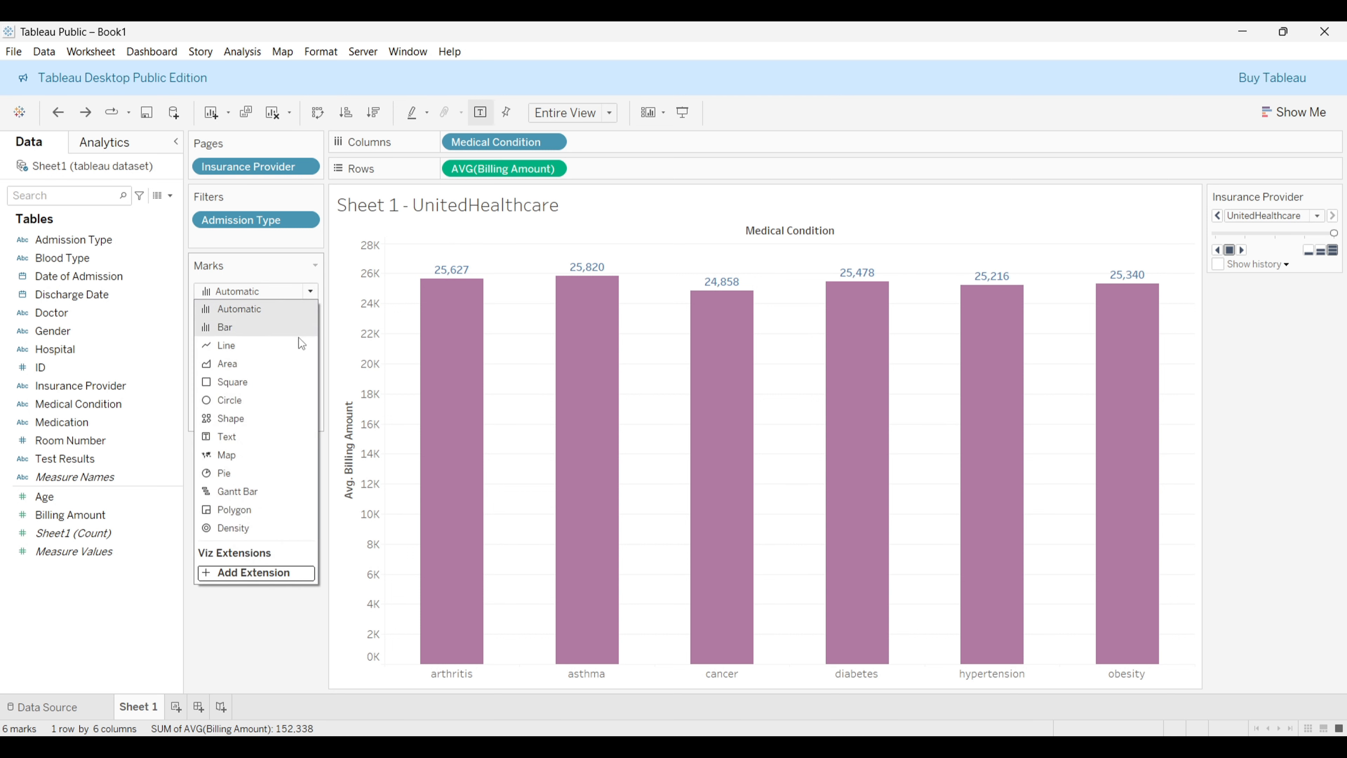
left_click(292, 353)
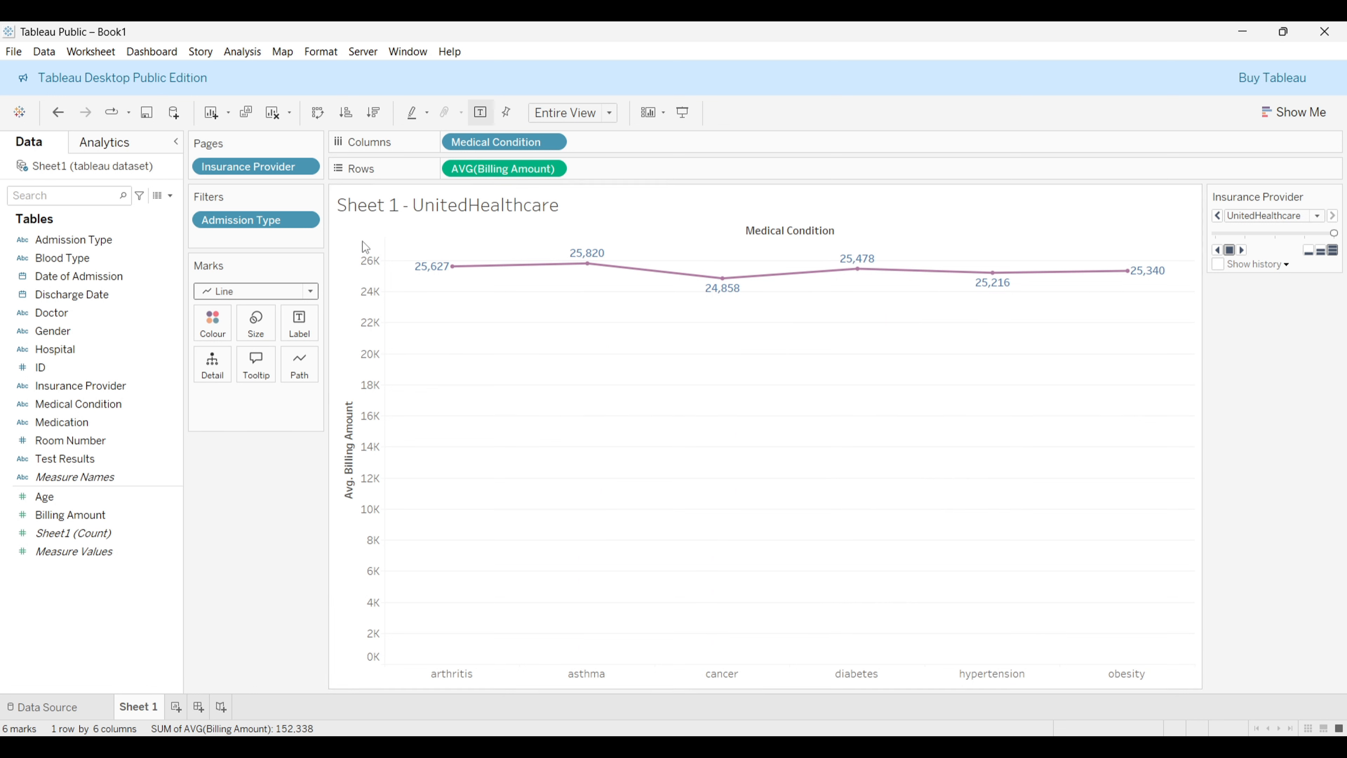
left_click(308, 290)
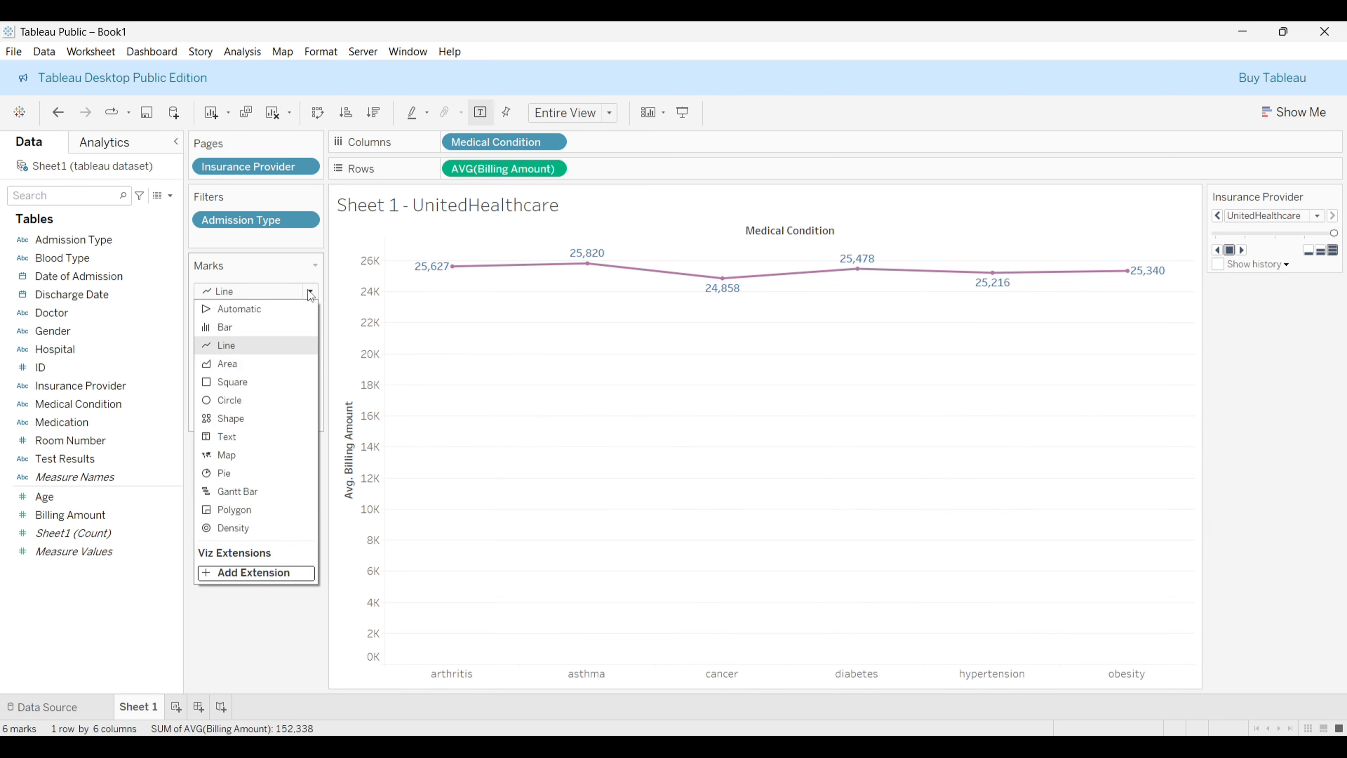
left_click(304, 369)
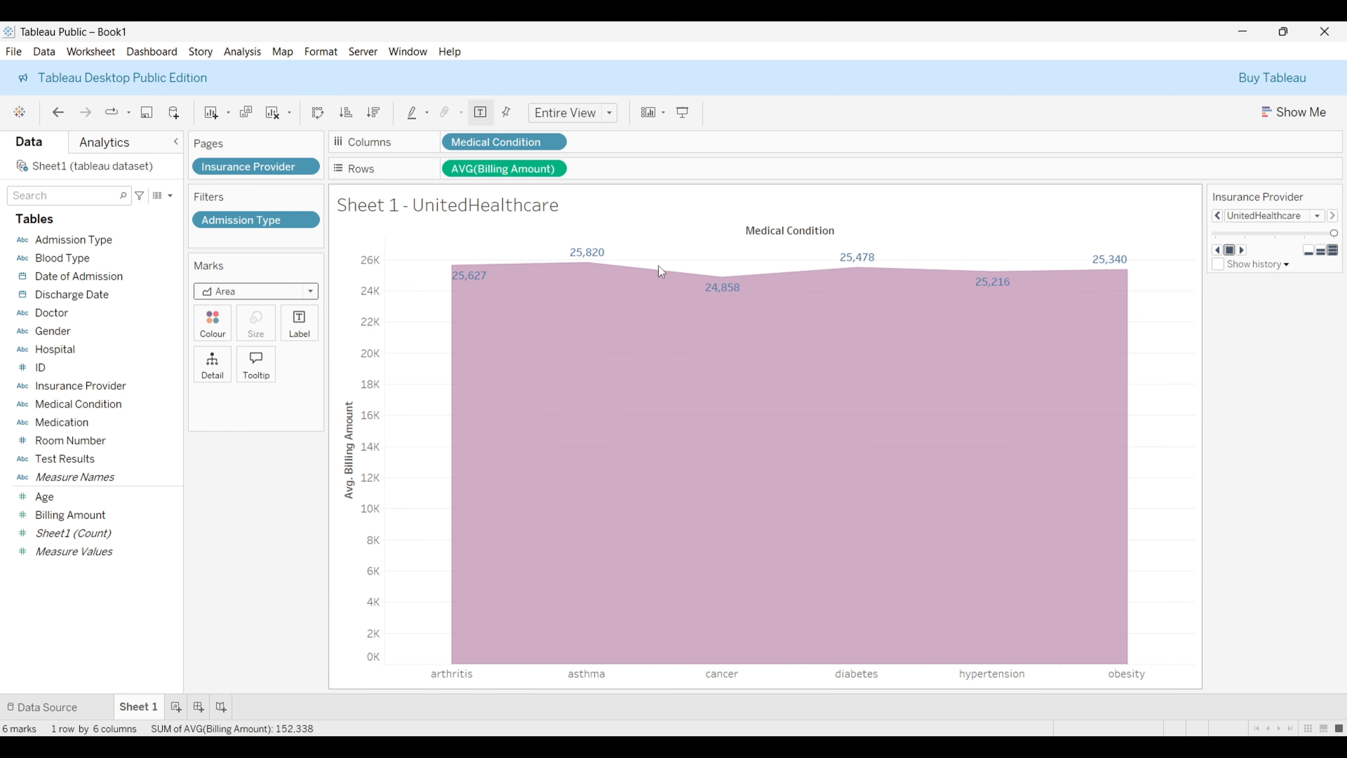
mouse_move(745, 302)
mouse_move(600, 267)
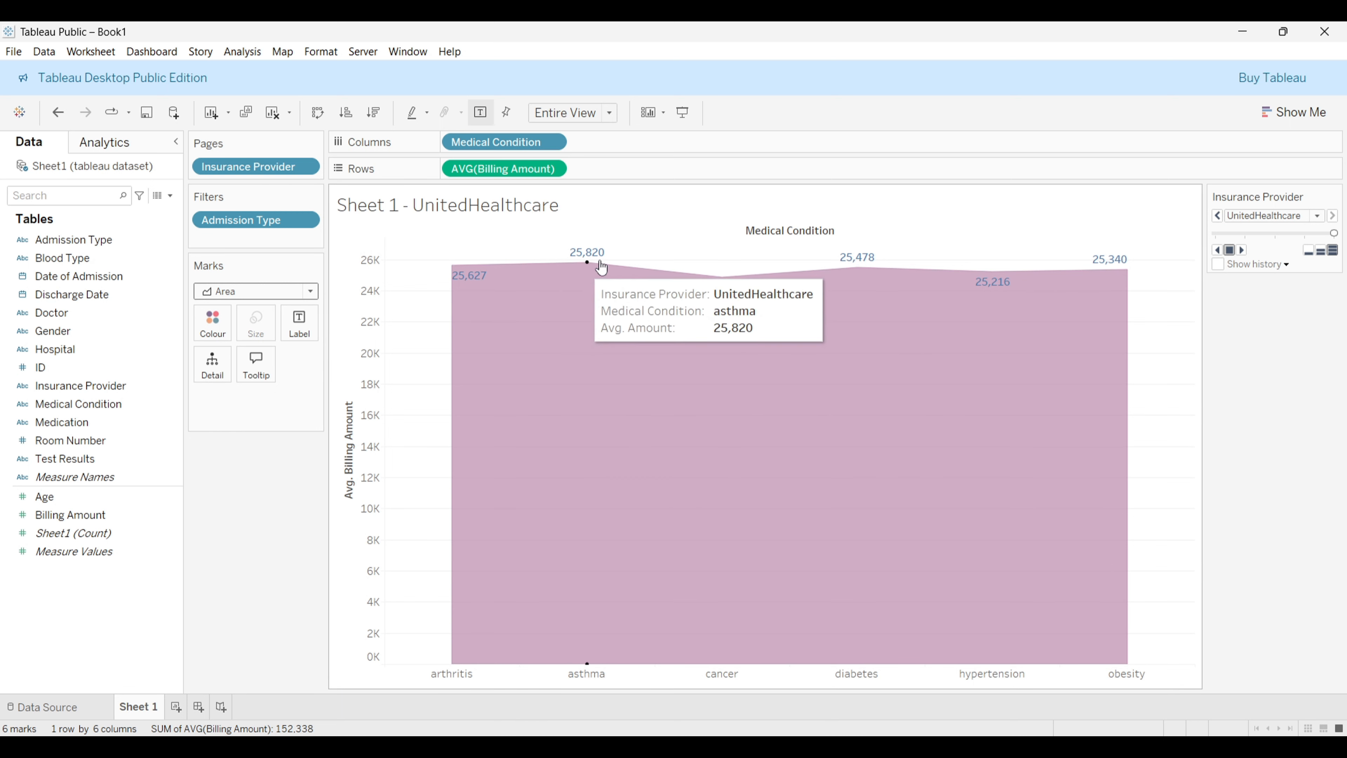
Step: Turn off the mark labels on the chart
left_click(298, 336)
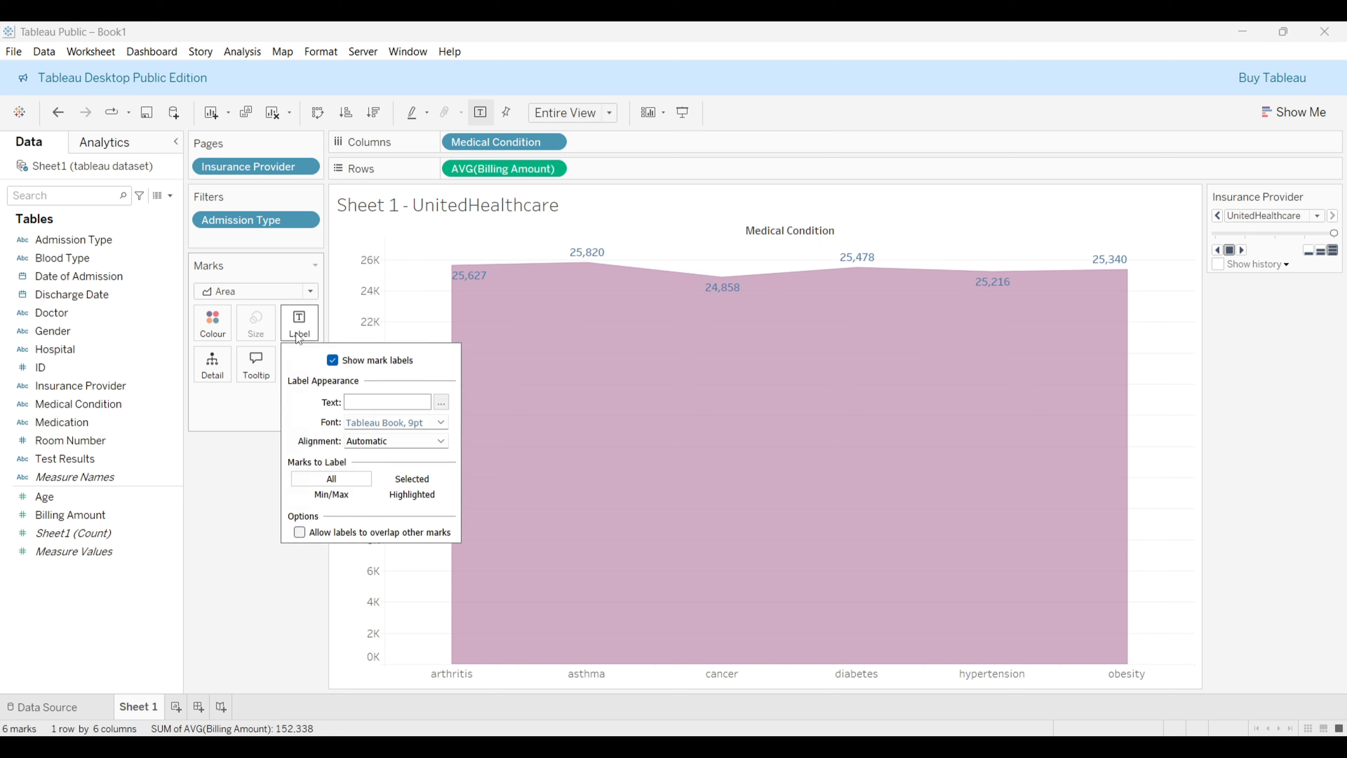
left_click(332, 360)
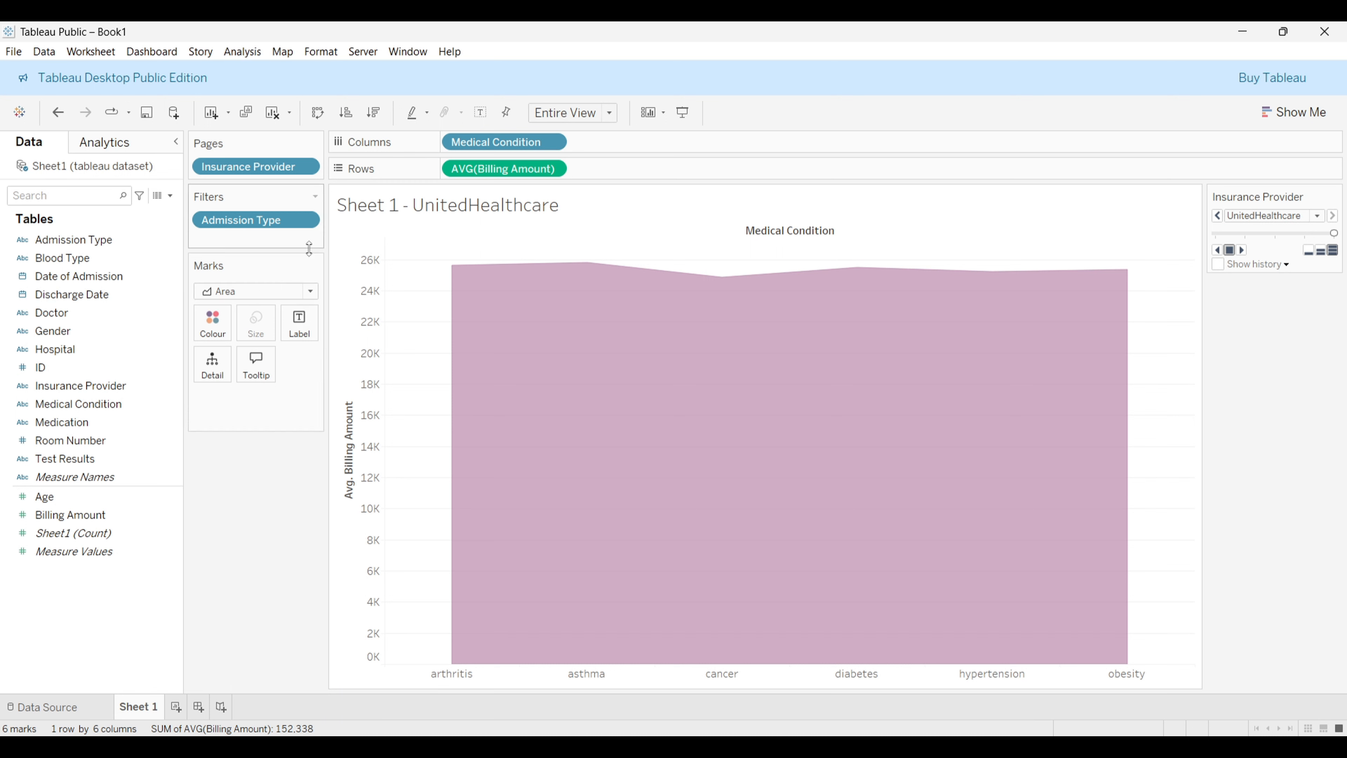
Step: Try the Shape and Pie mark types before returning the mark type to Automatic
left_click(308, 293)
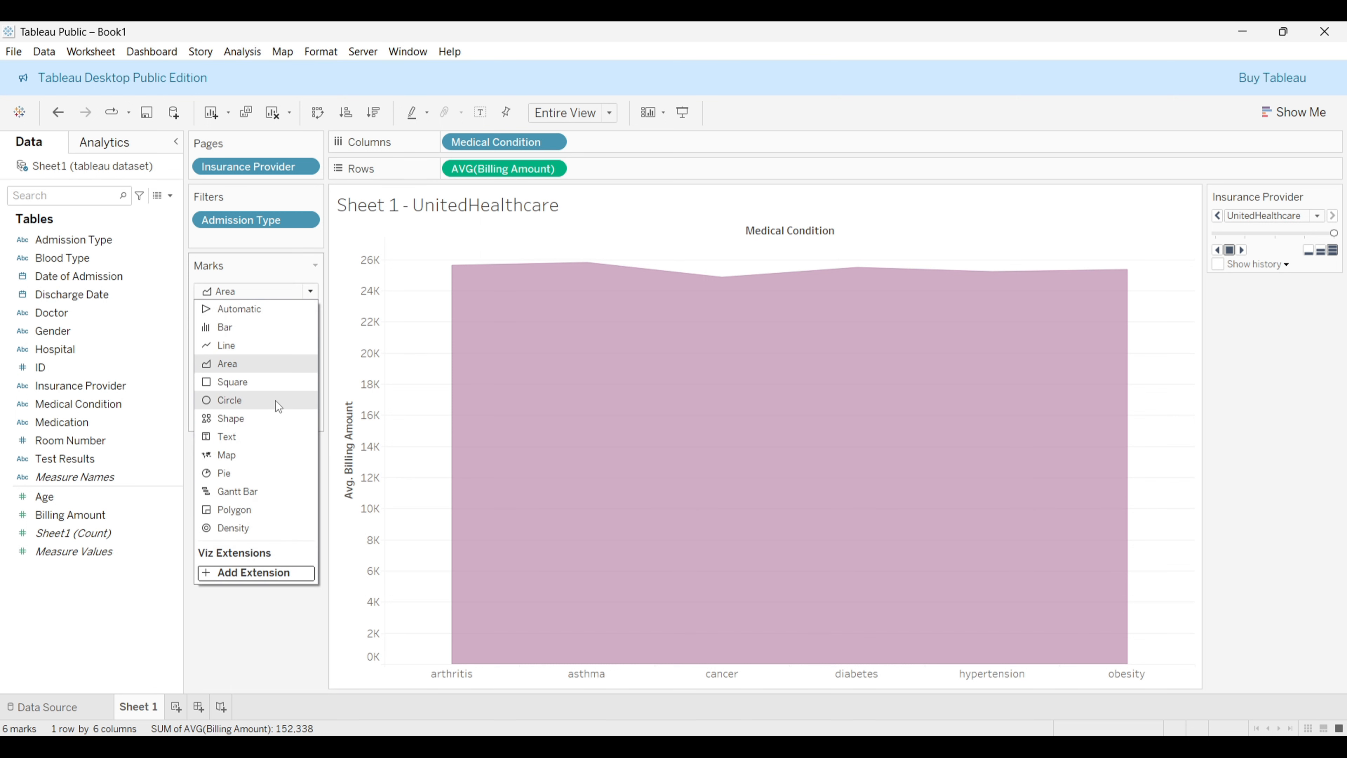
left_click(272, 423)
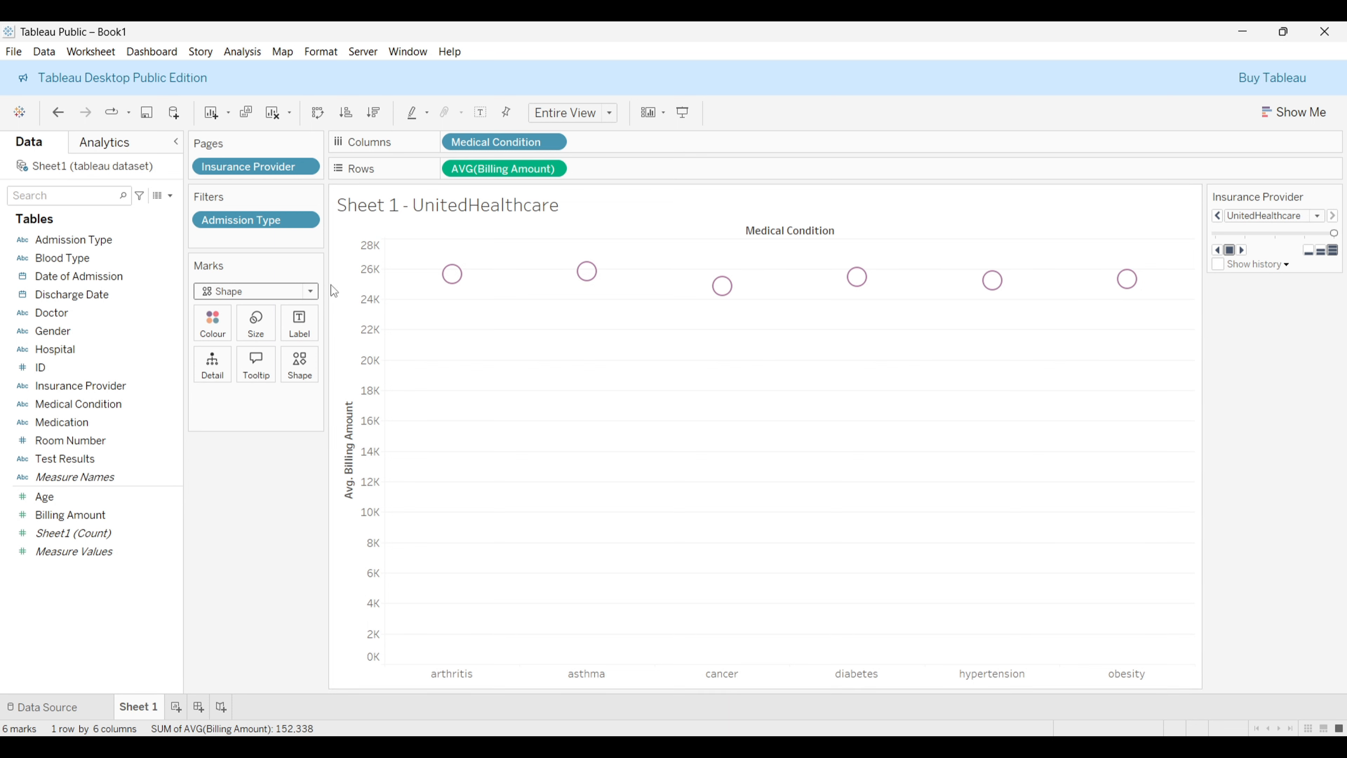
left_click(310, 290)
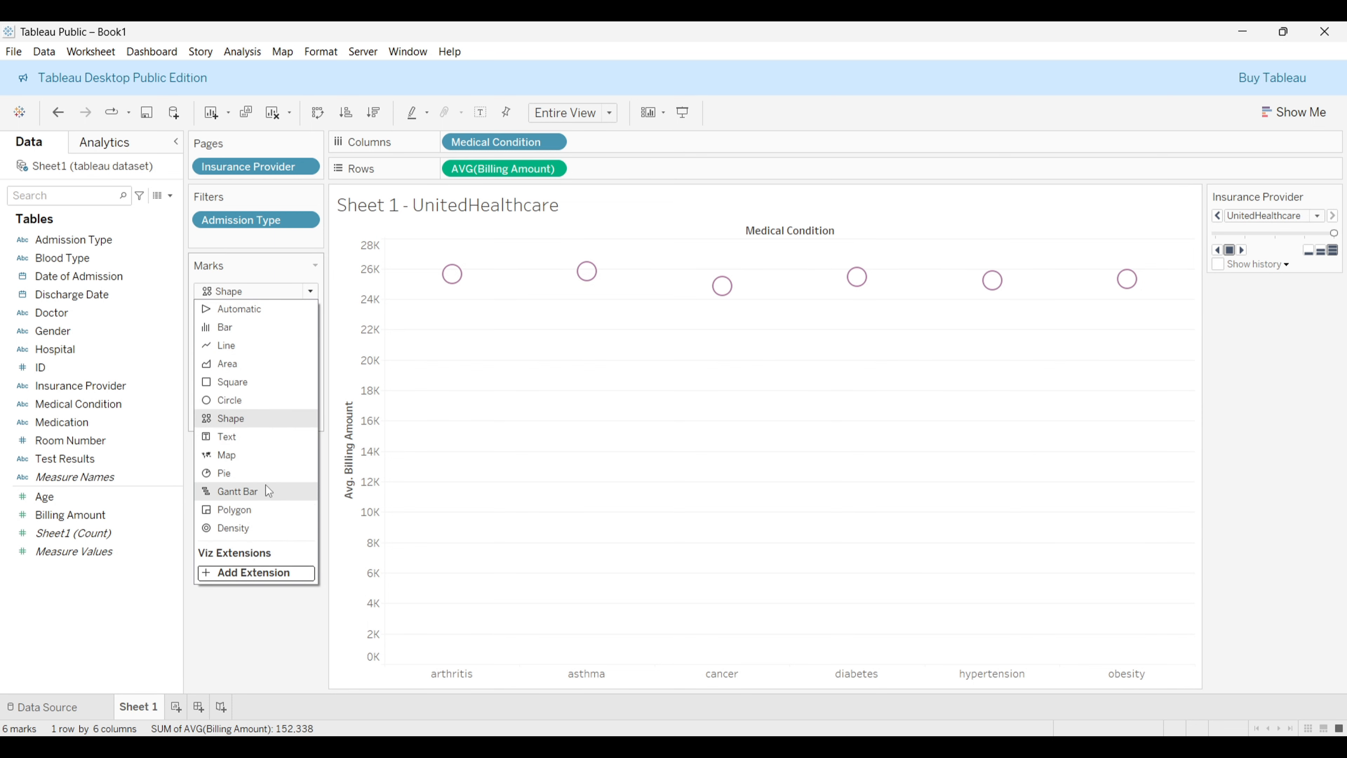
left_click(263, 474)
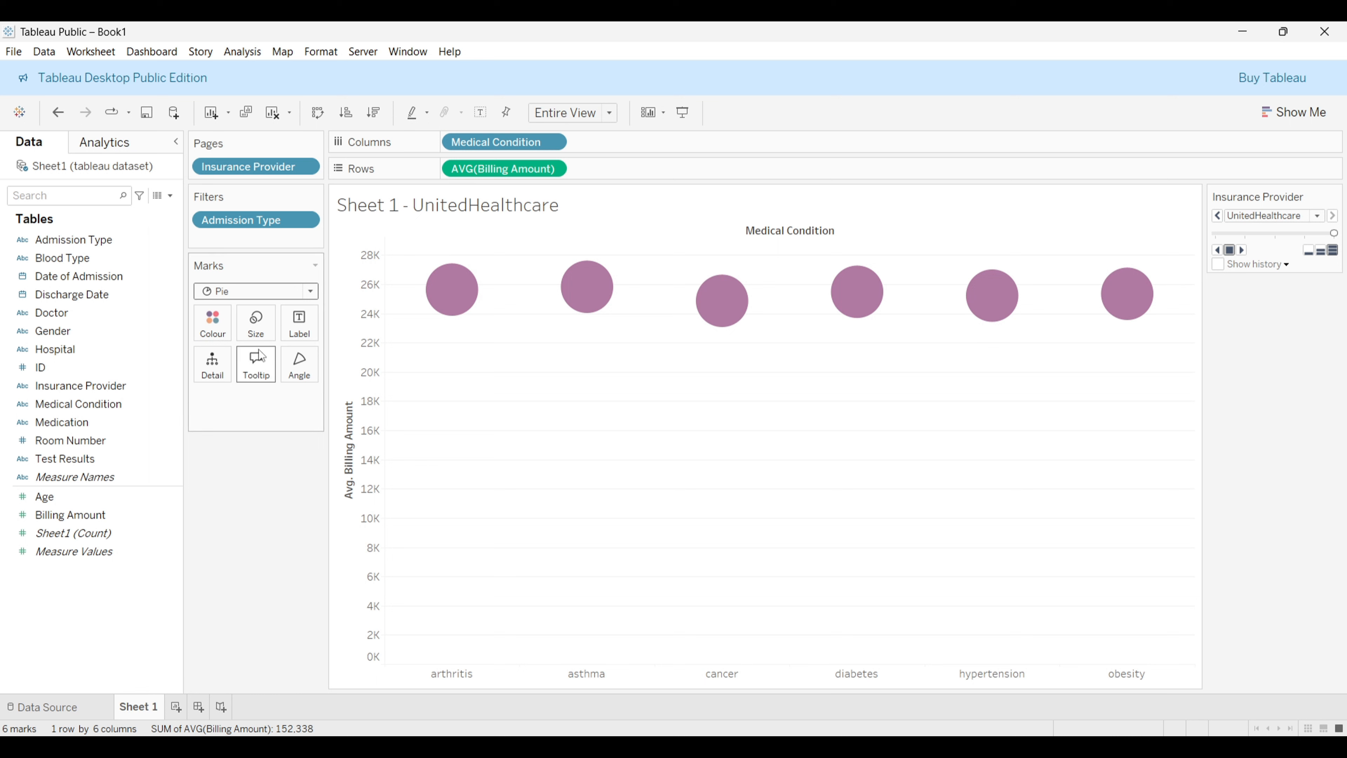
left_click(313, 295)
left_click(272, 312)
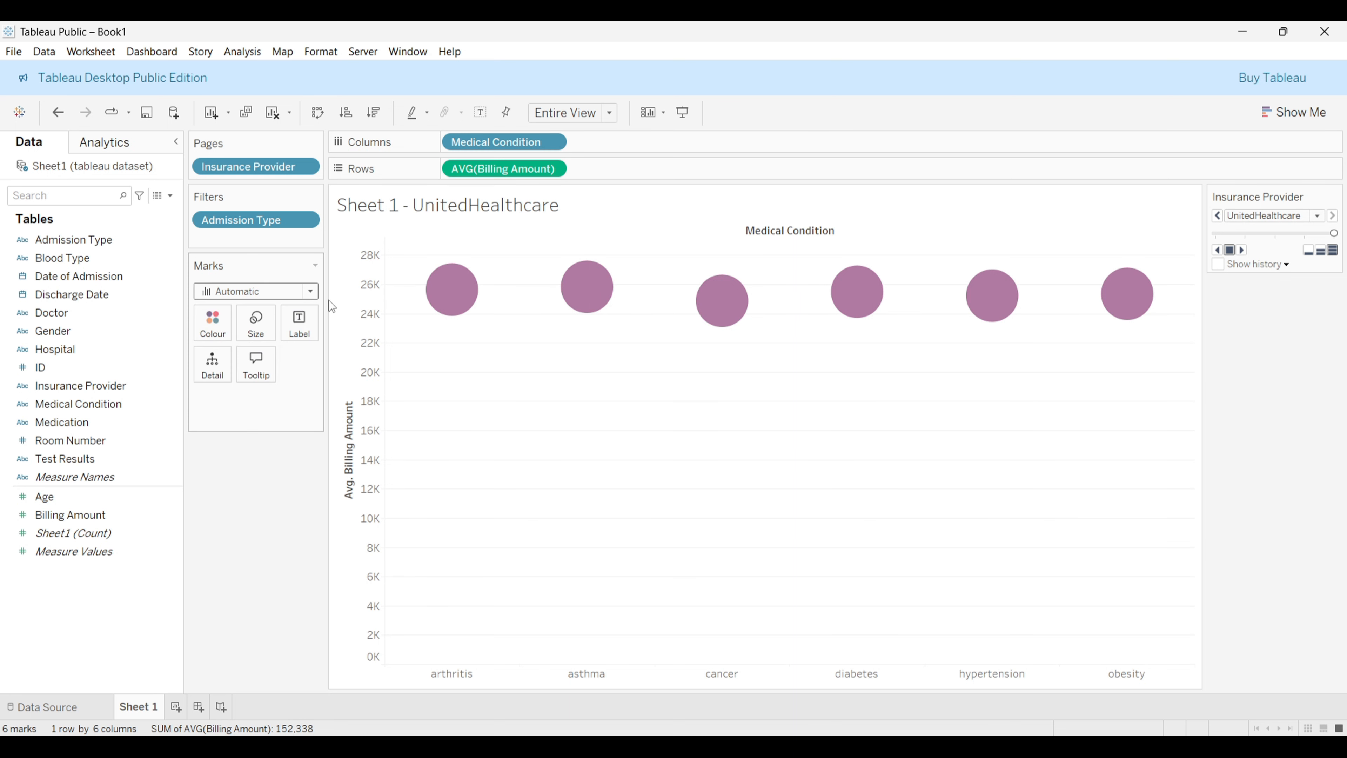
Step: Preview side-by-side, stacked and horizontal bar charts from Show Me
left_click(1305, 111)
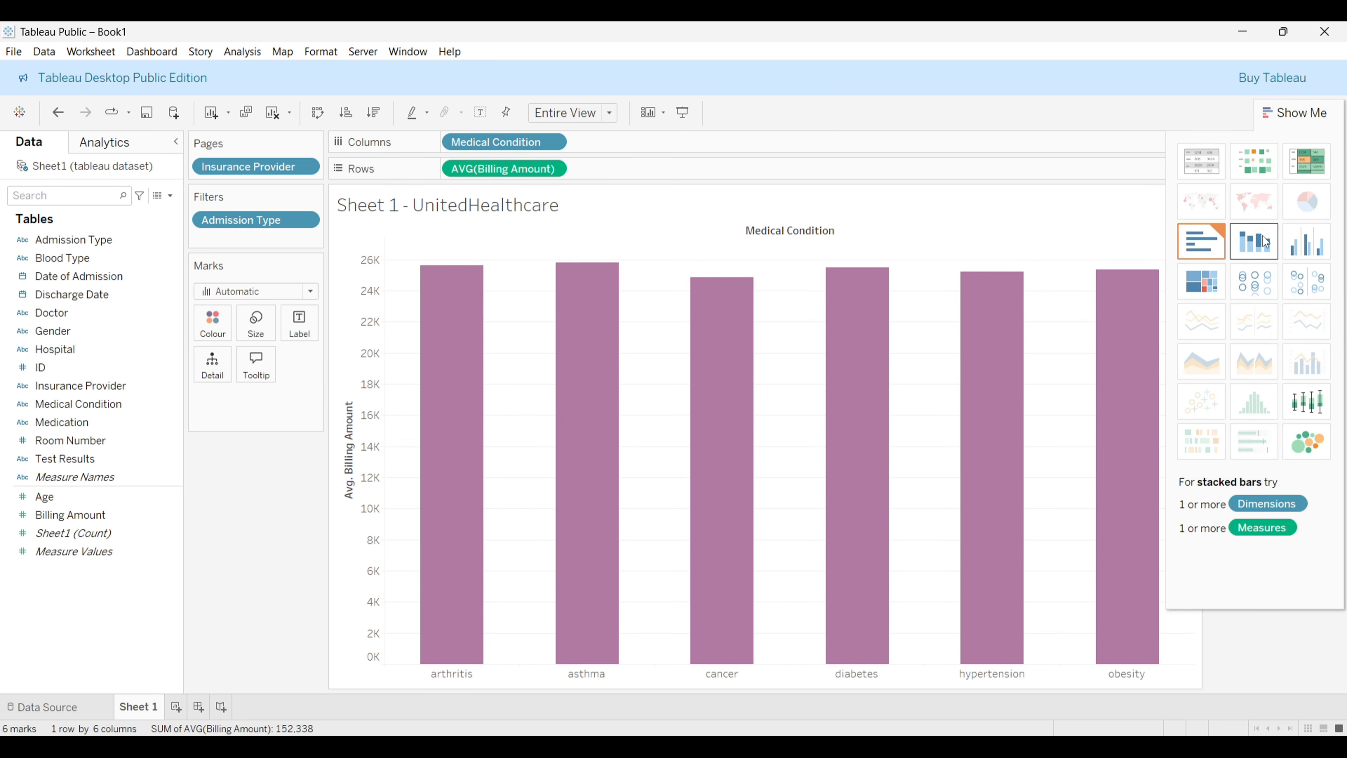
left_click(1320, 246)
left_click(1320, 245)
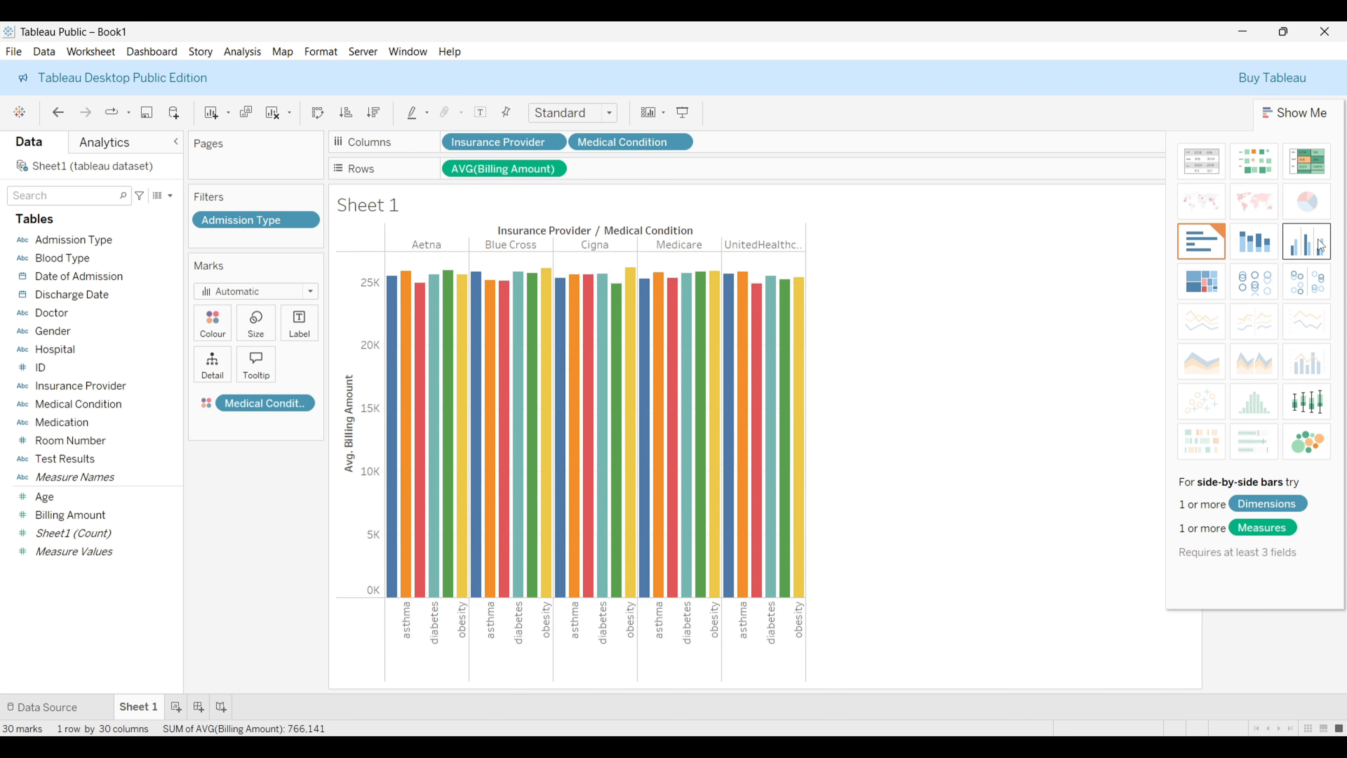
left_click(1214, 282)
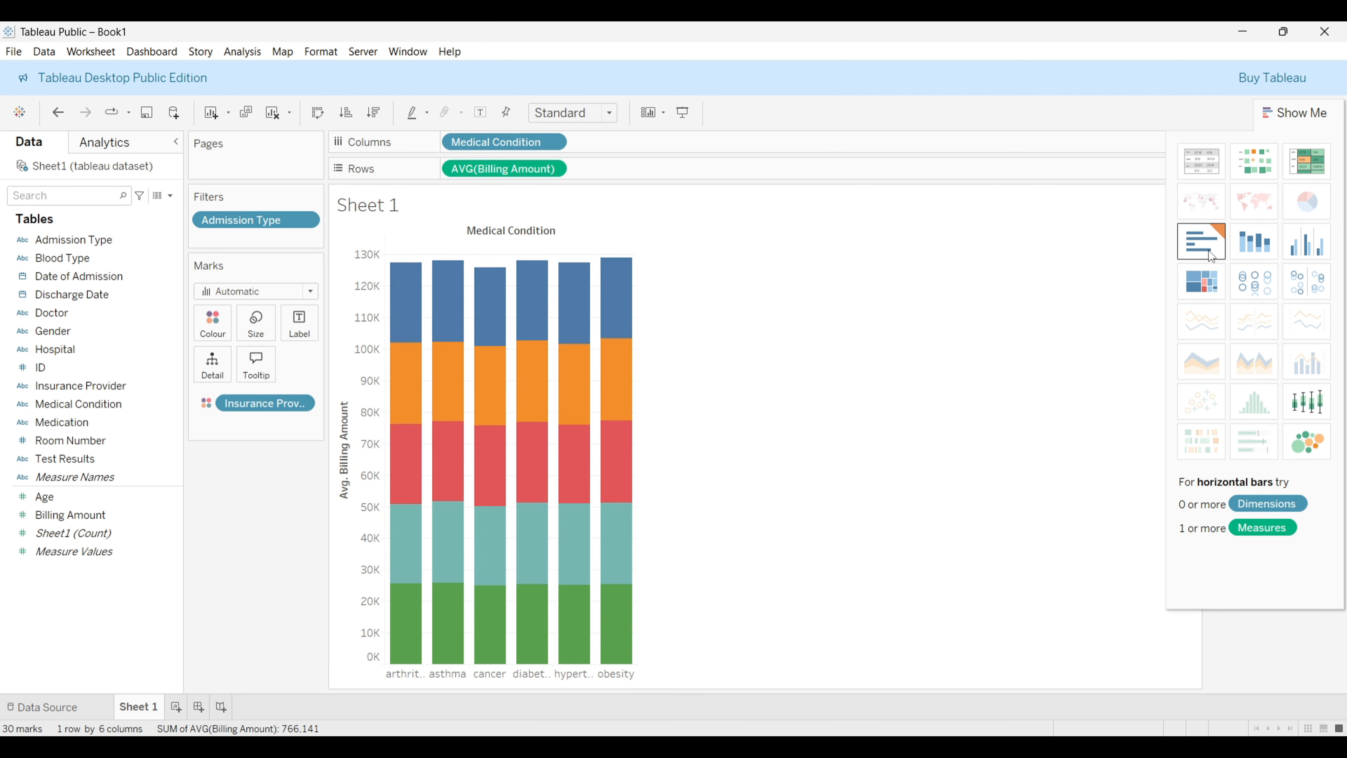
left_click(1211, 257)
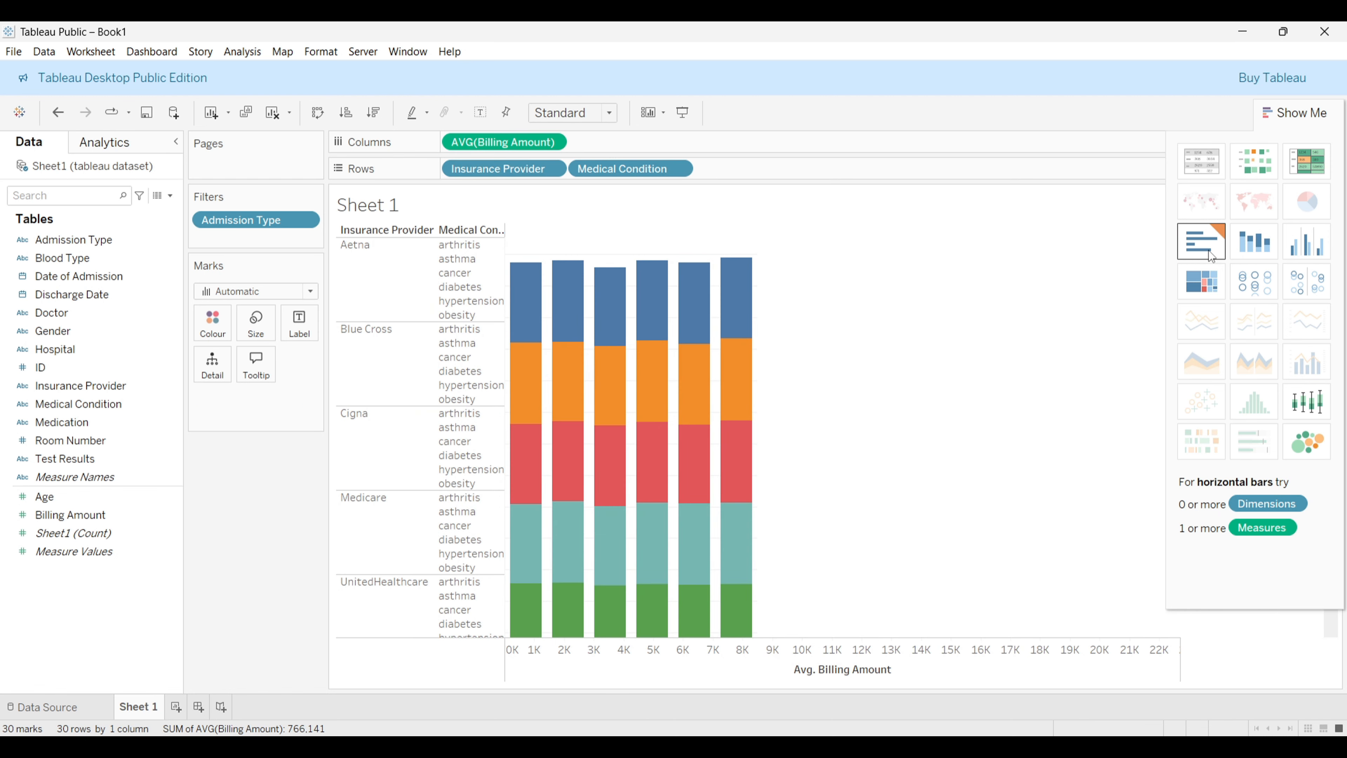
Step: Convert the view into a text table of average billing by insurance provider and medical condition
left_click(1266, 170)
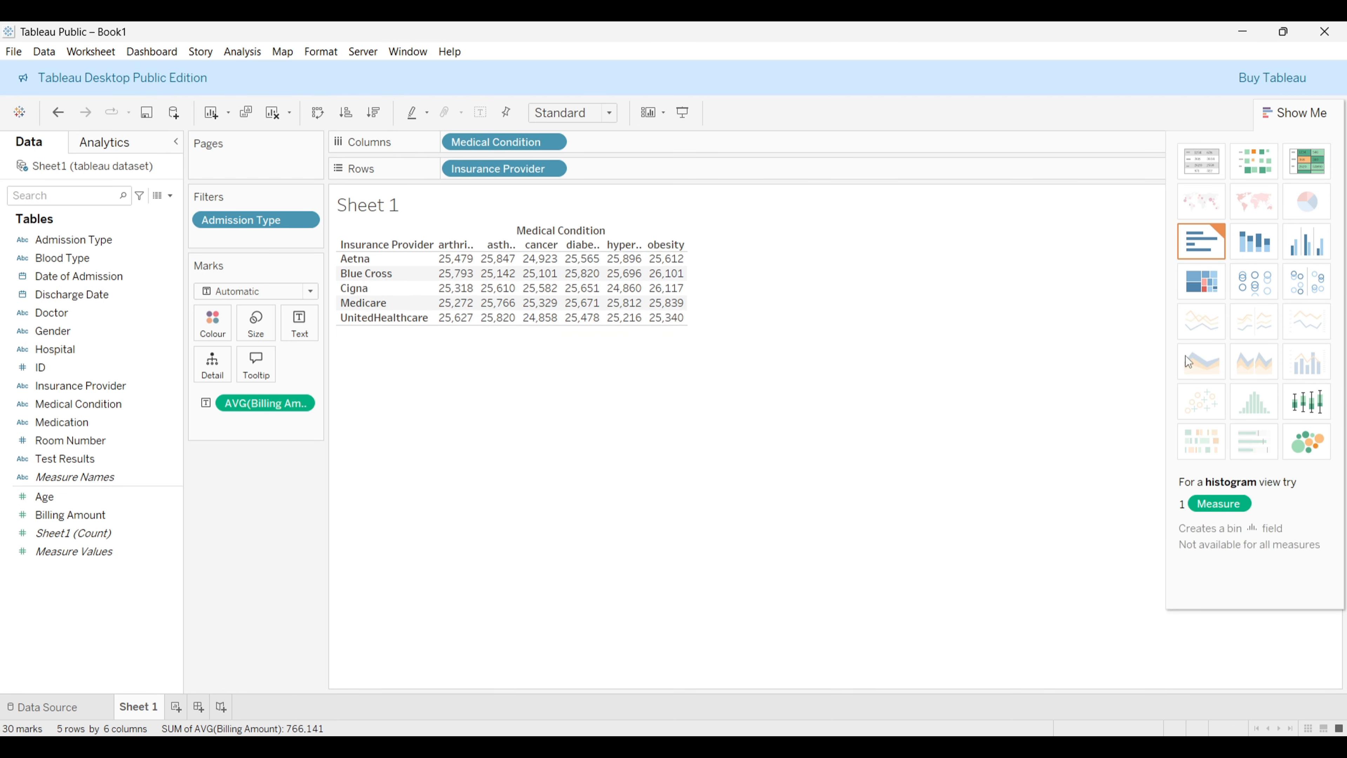
left_click(1280, 129)
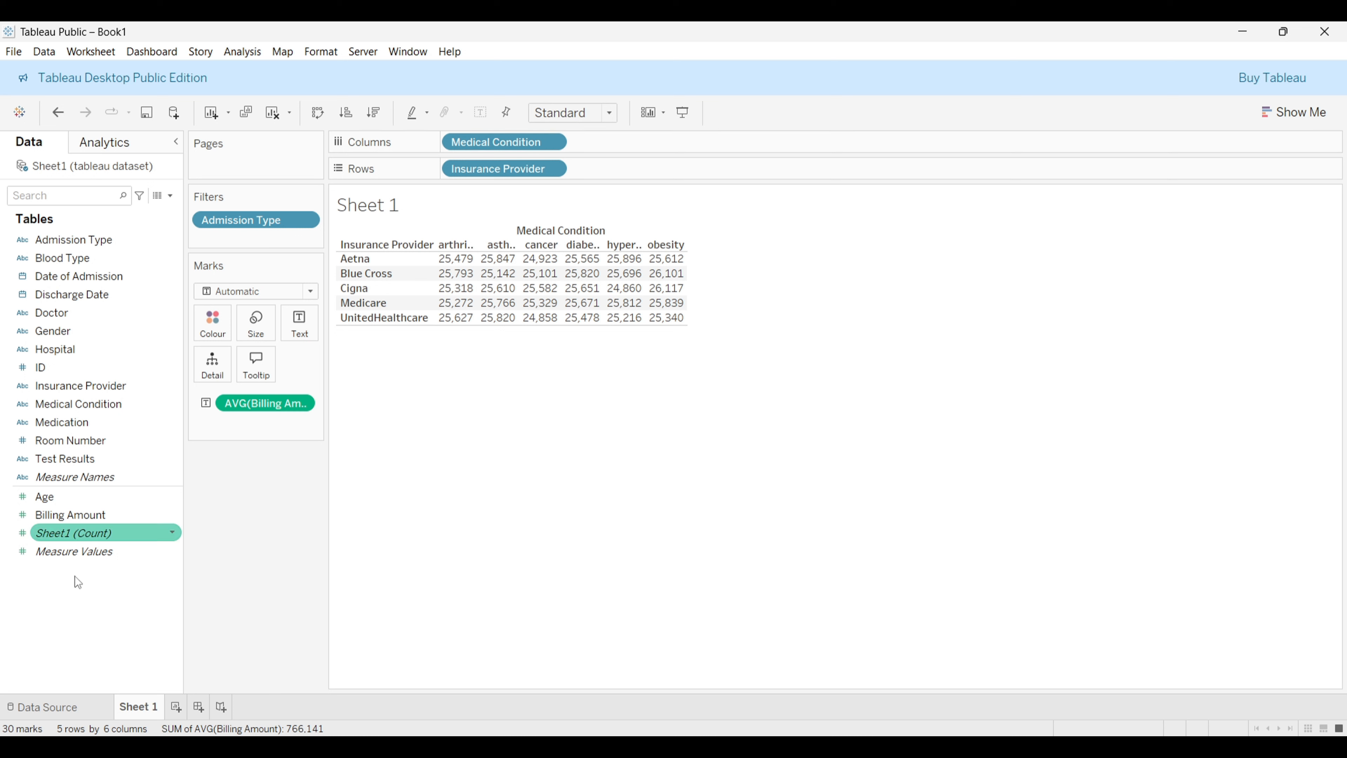
Step: Remove the average Billing Amount field from the marks and the Admission Type filter from the view
left_click(48, 296)
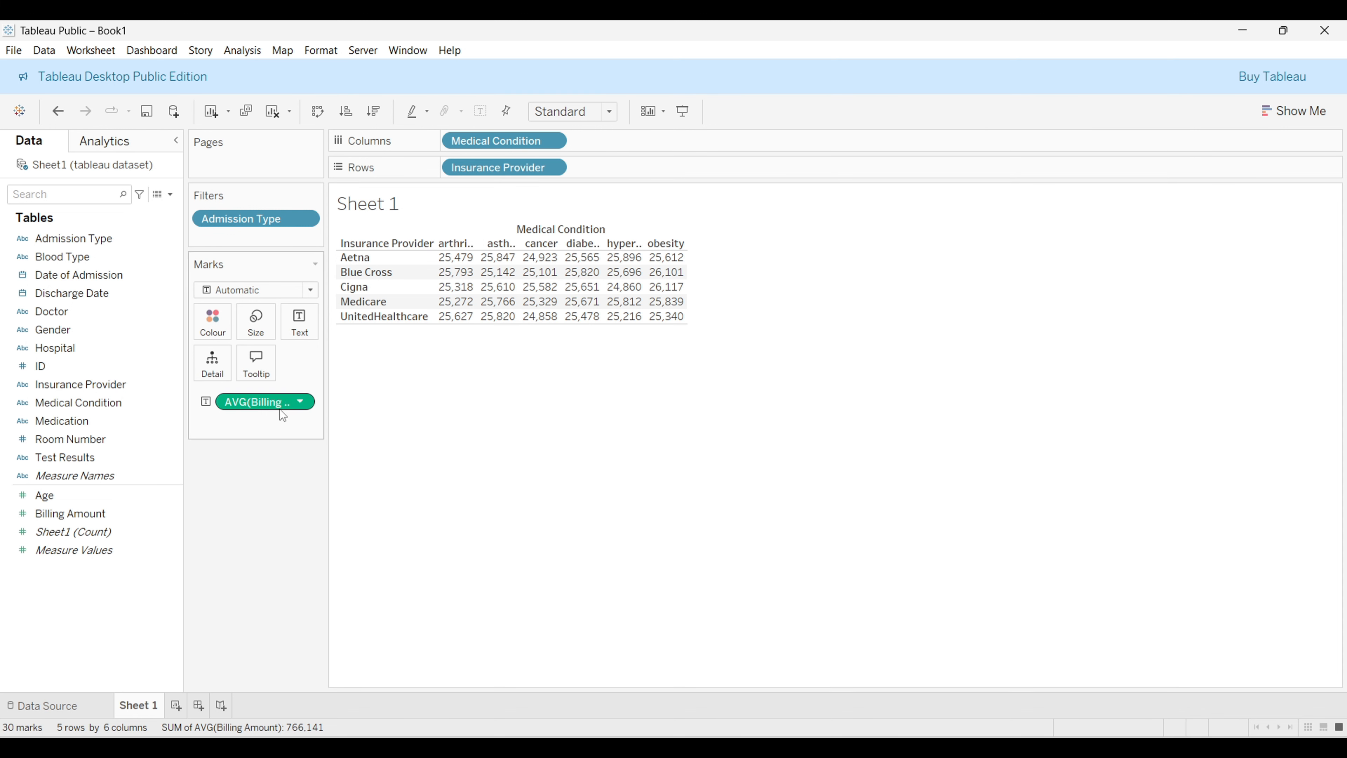
left_click_drag(278, 402, 271, 480)
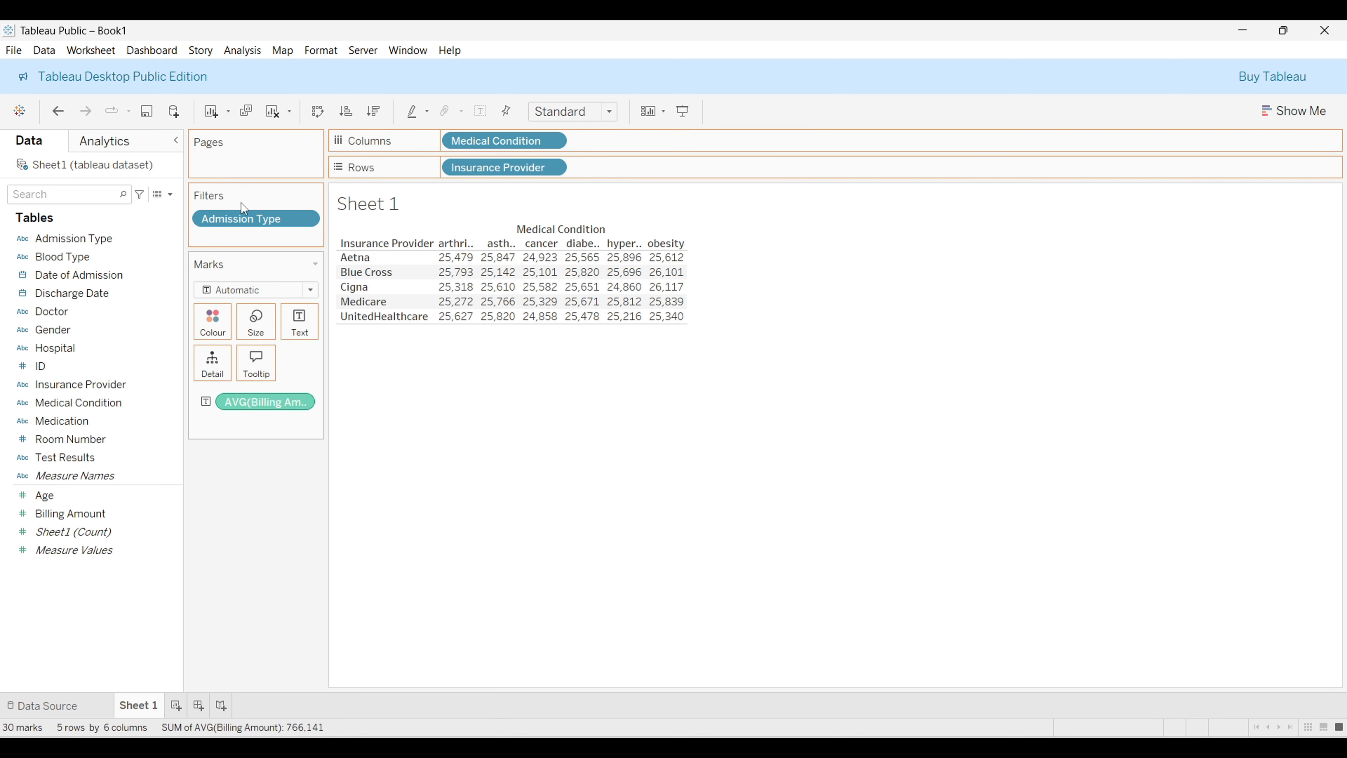
left_click_drag(241, 203, 276, 537)
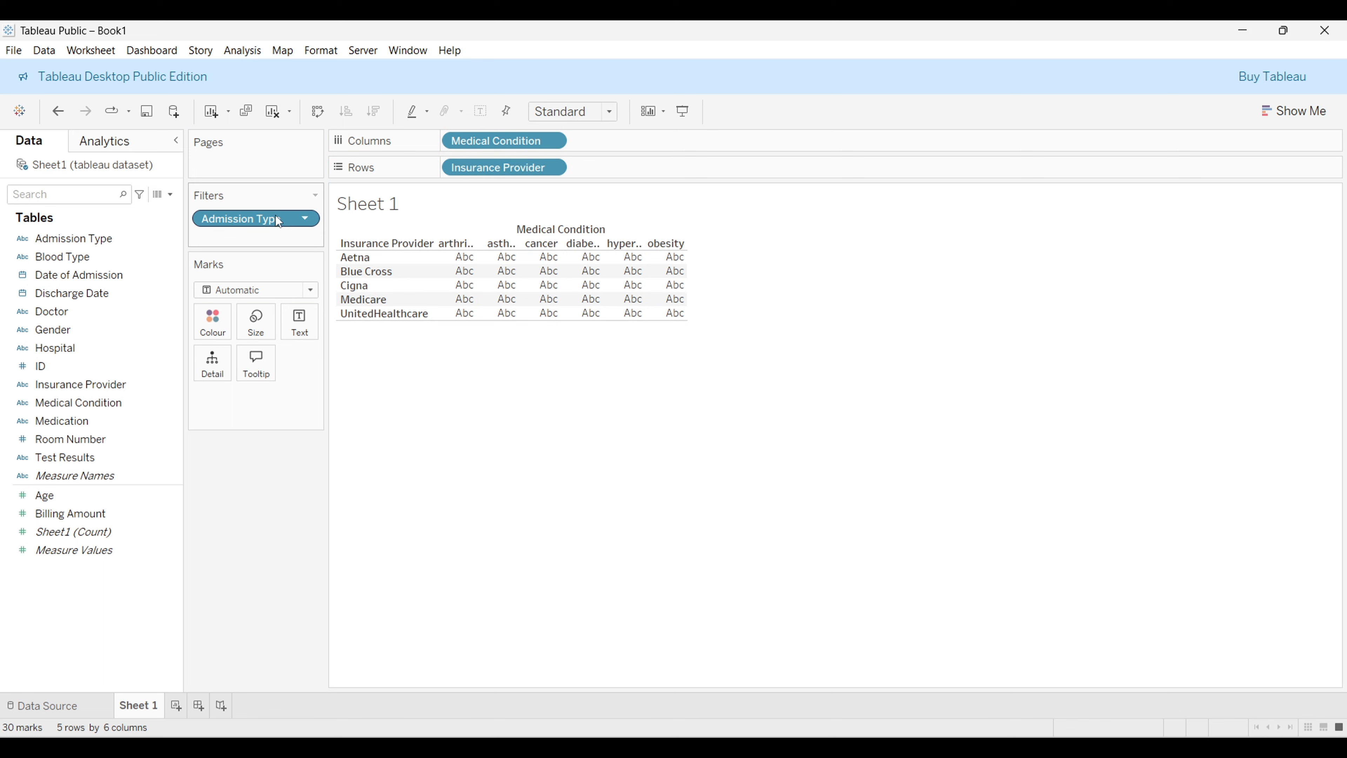
left_click_drag(276, 215, 266, 504)
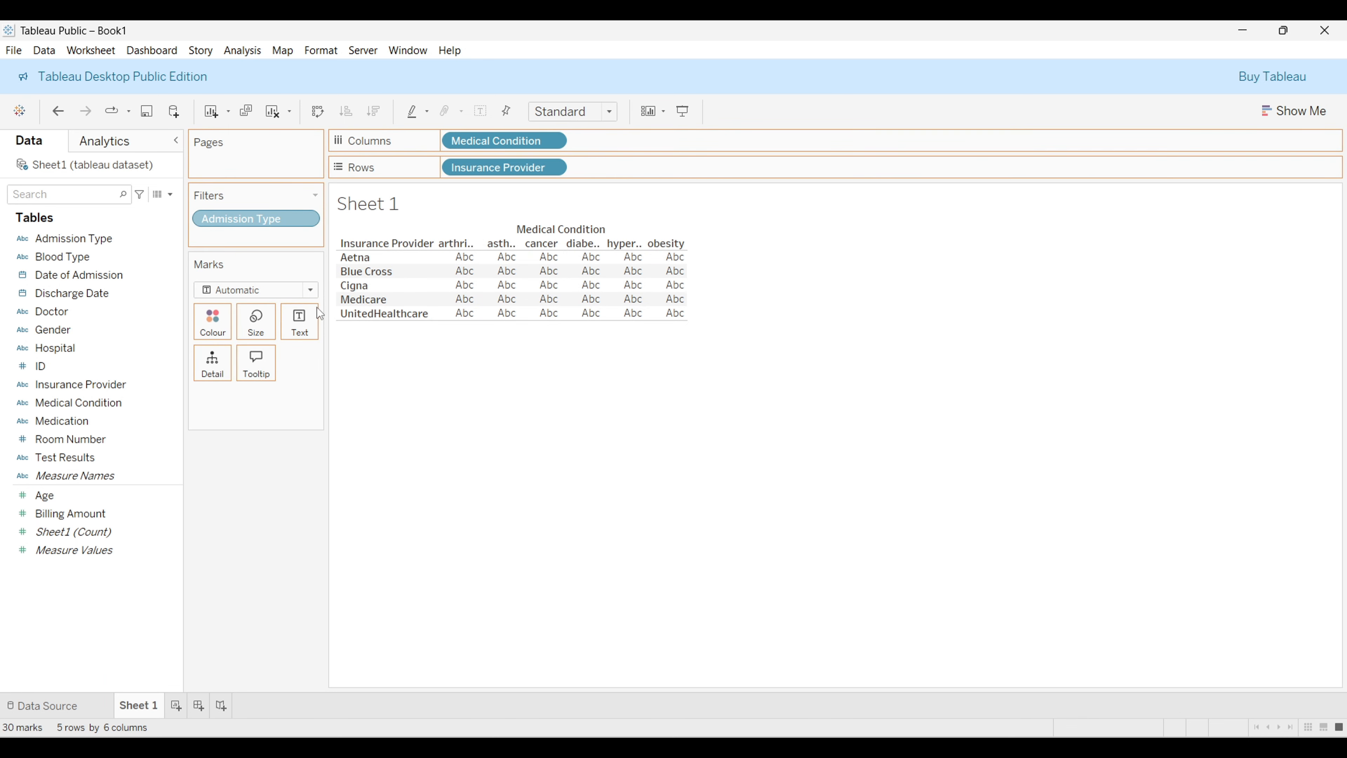
Step: Change the mark type of the view to Bar
left_click_drag(320, 313, 313, 300)
left_click(310, 289)
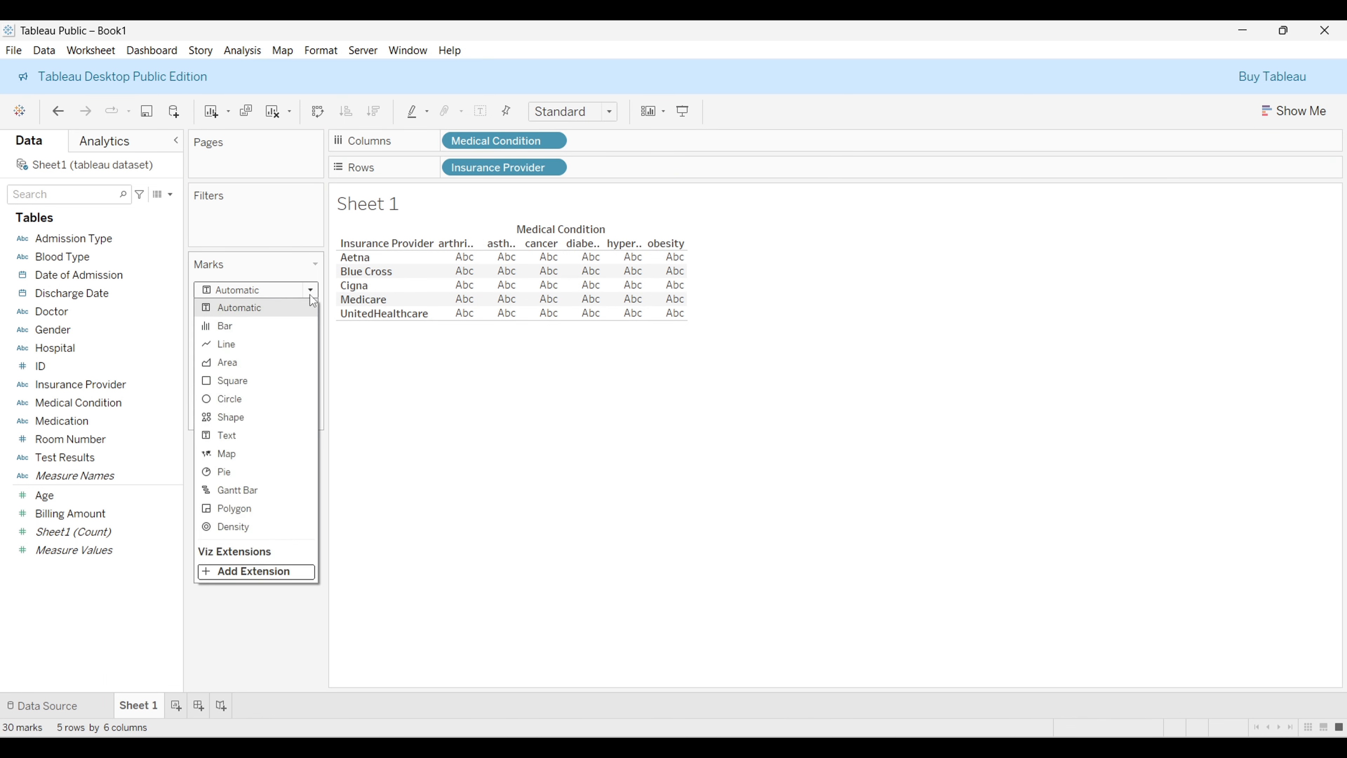
key("Escape")
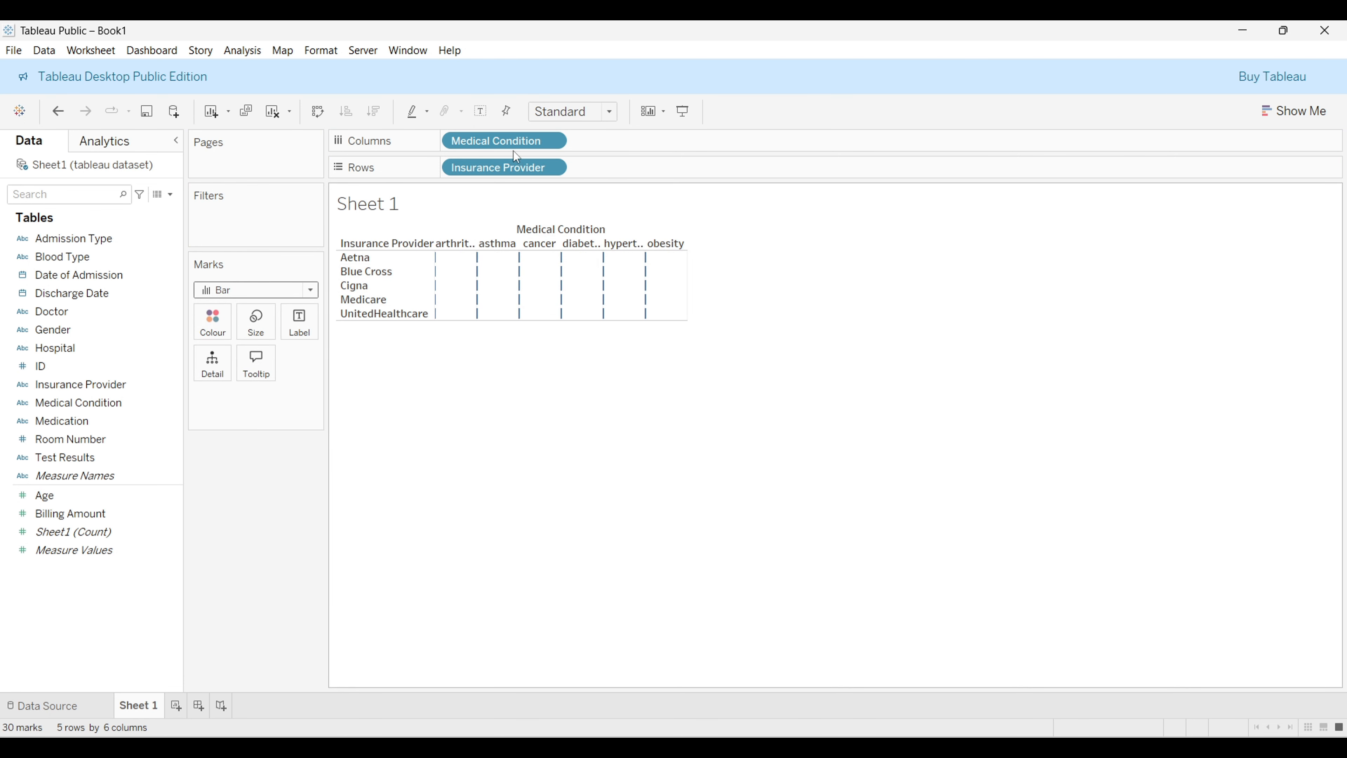
Step: Replace Insurance Provider on Rows with the sum of Billing Amount to build a bar chart by medical condition, inspecting bar values
left_click_drag(504, 167, 495, 213)
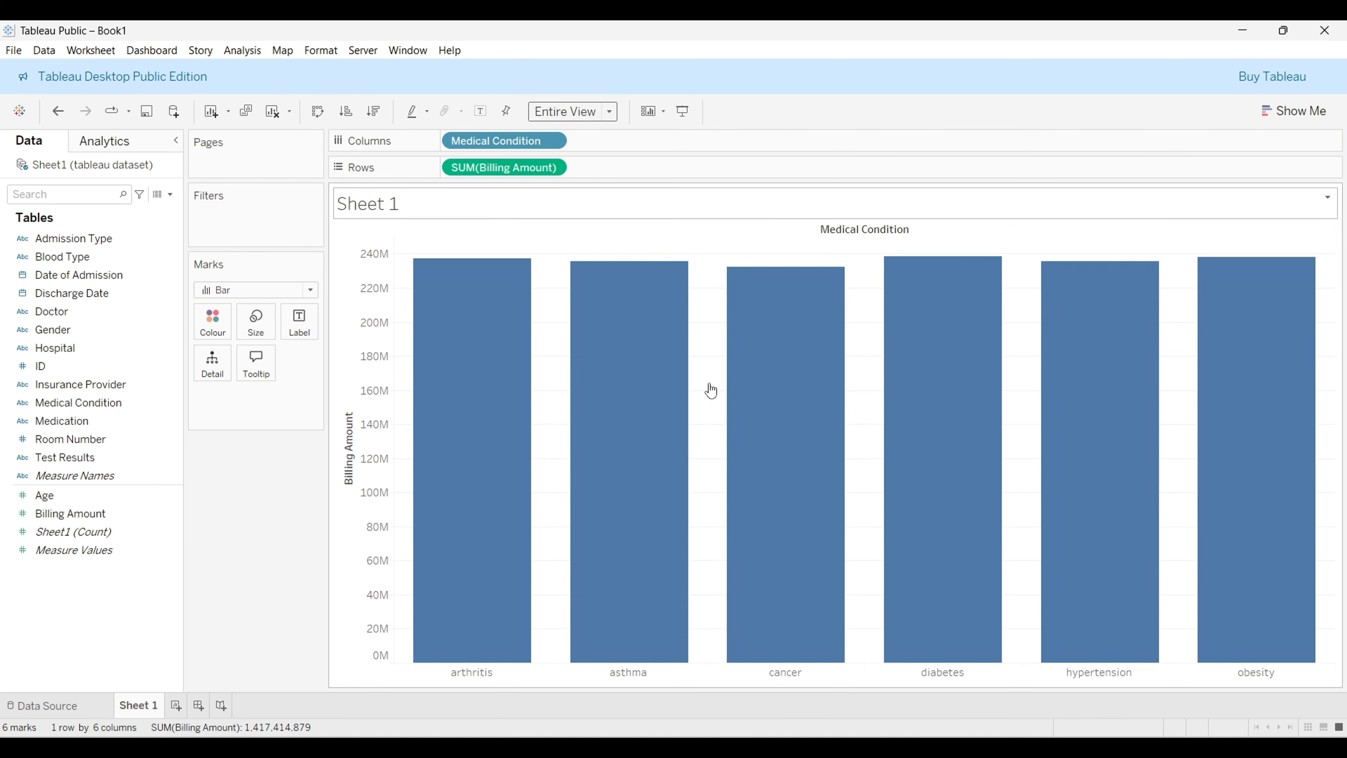
mouse_move(711, 390)
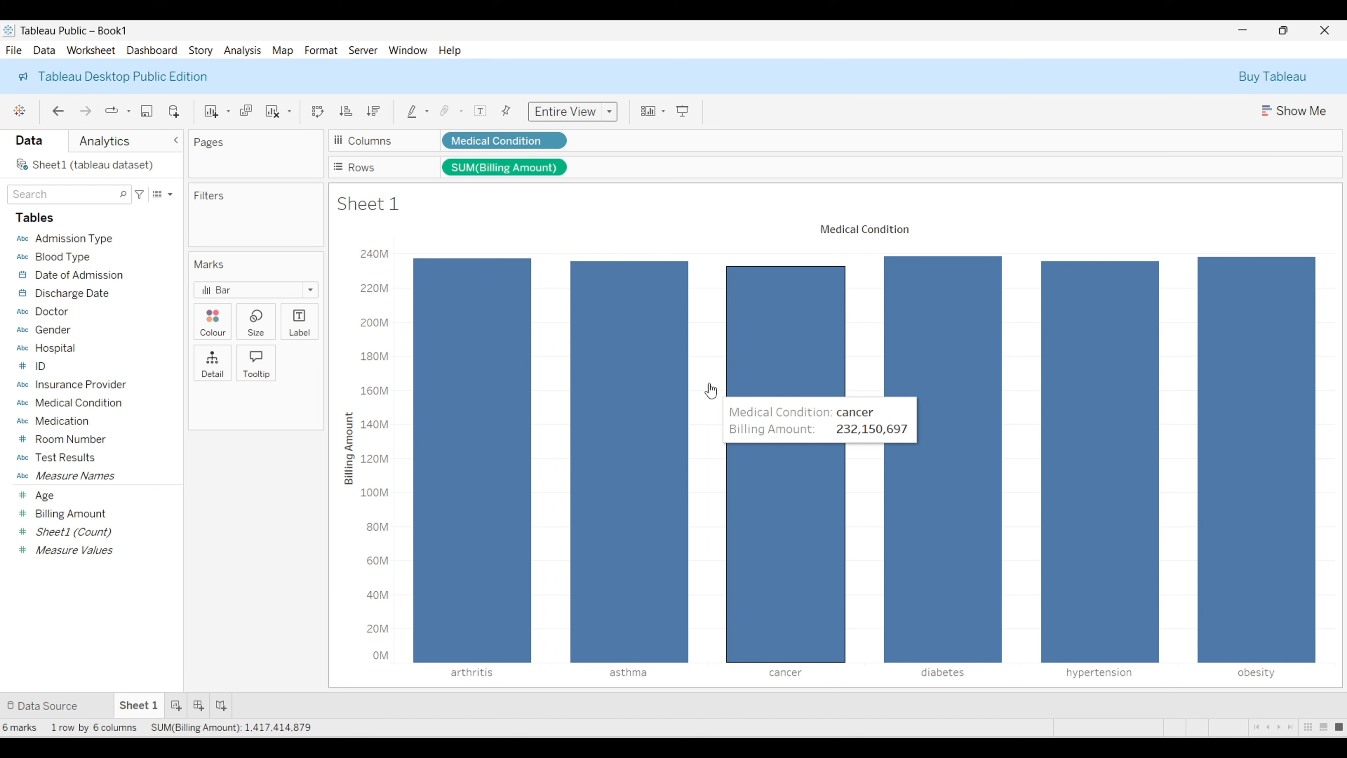
mouse_move(472, 298)
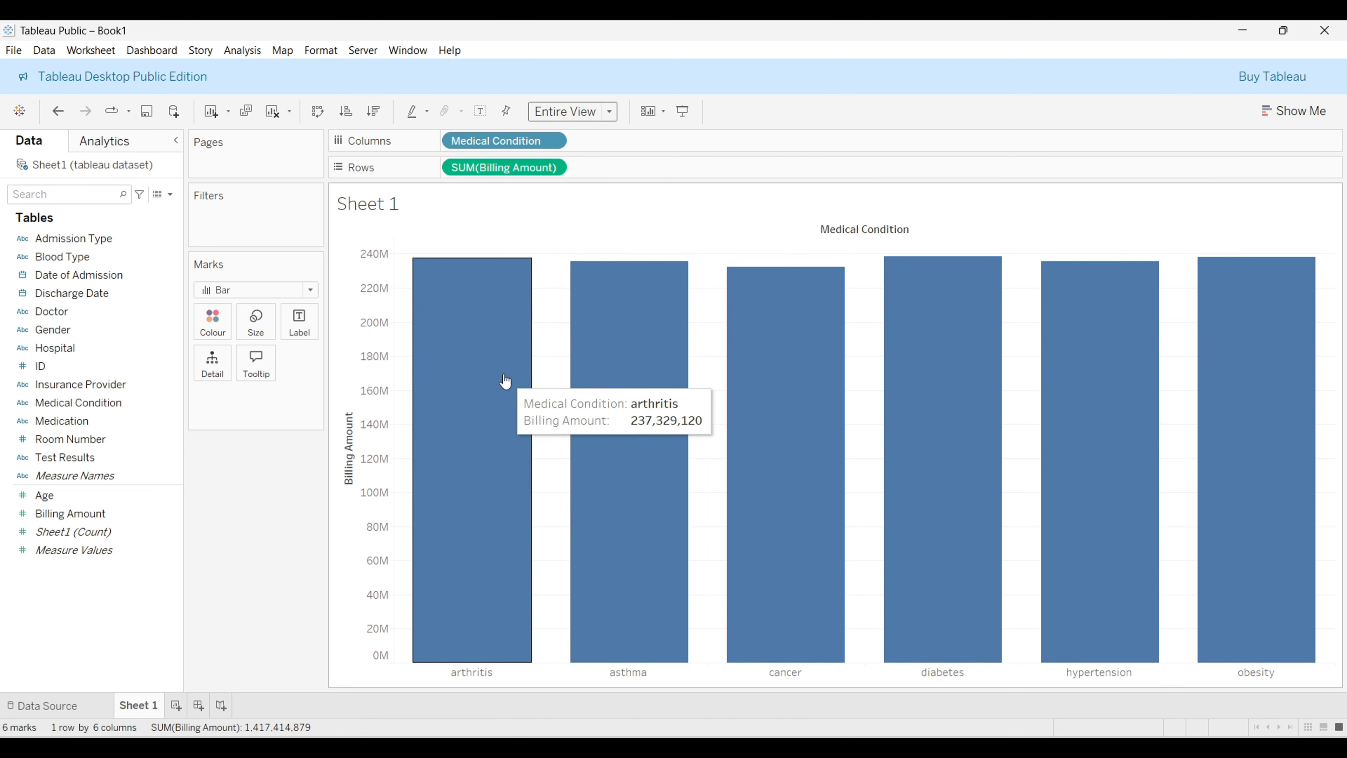
mouse_move(644, 311)
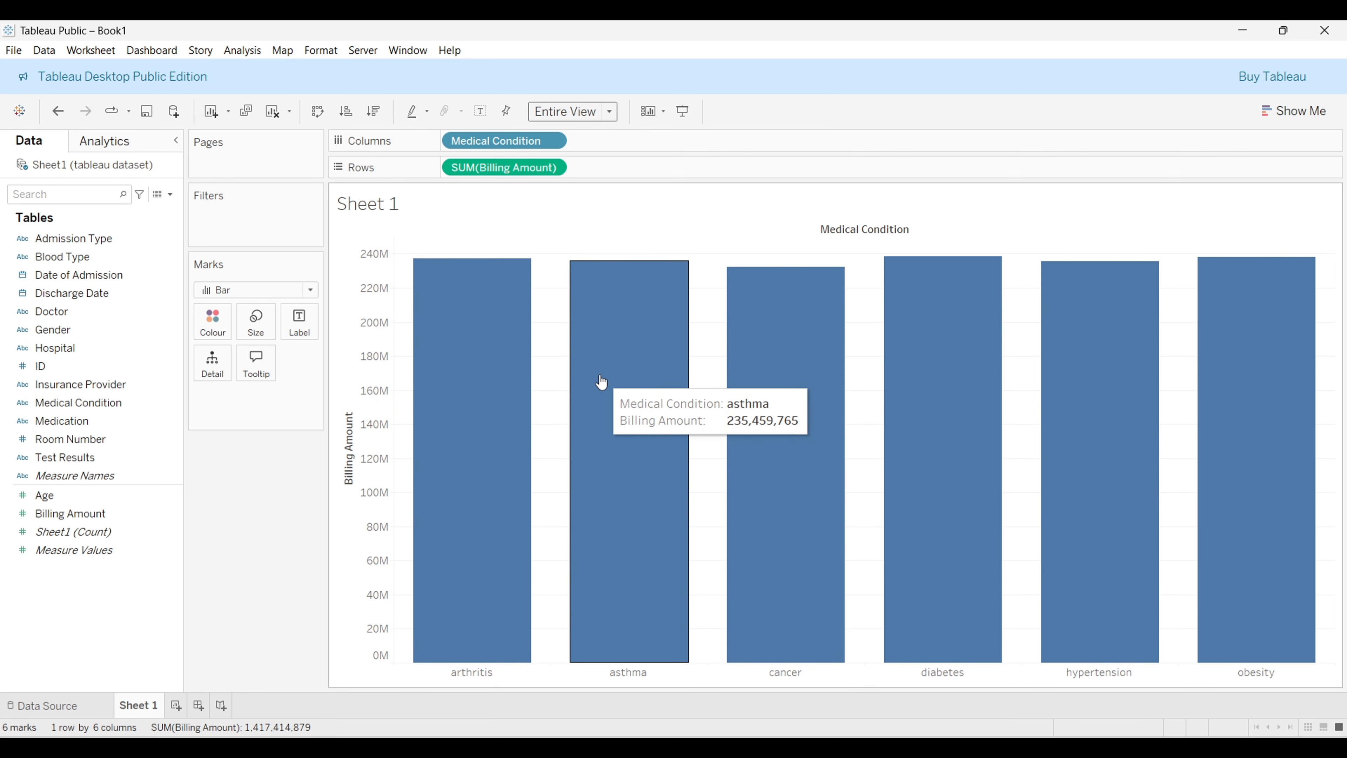
Step: Switch the mark type of the bar chart to Line
left_click(304, 293)
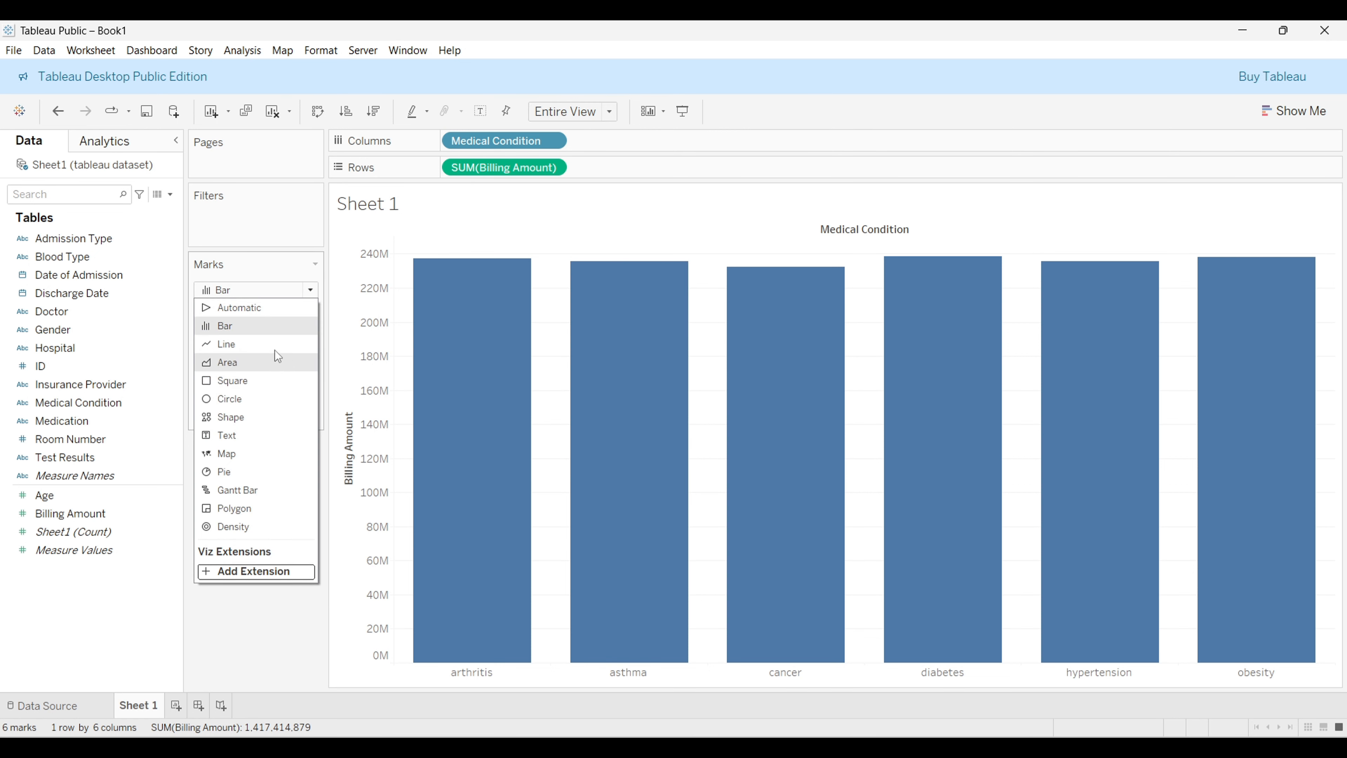
key("Escape")
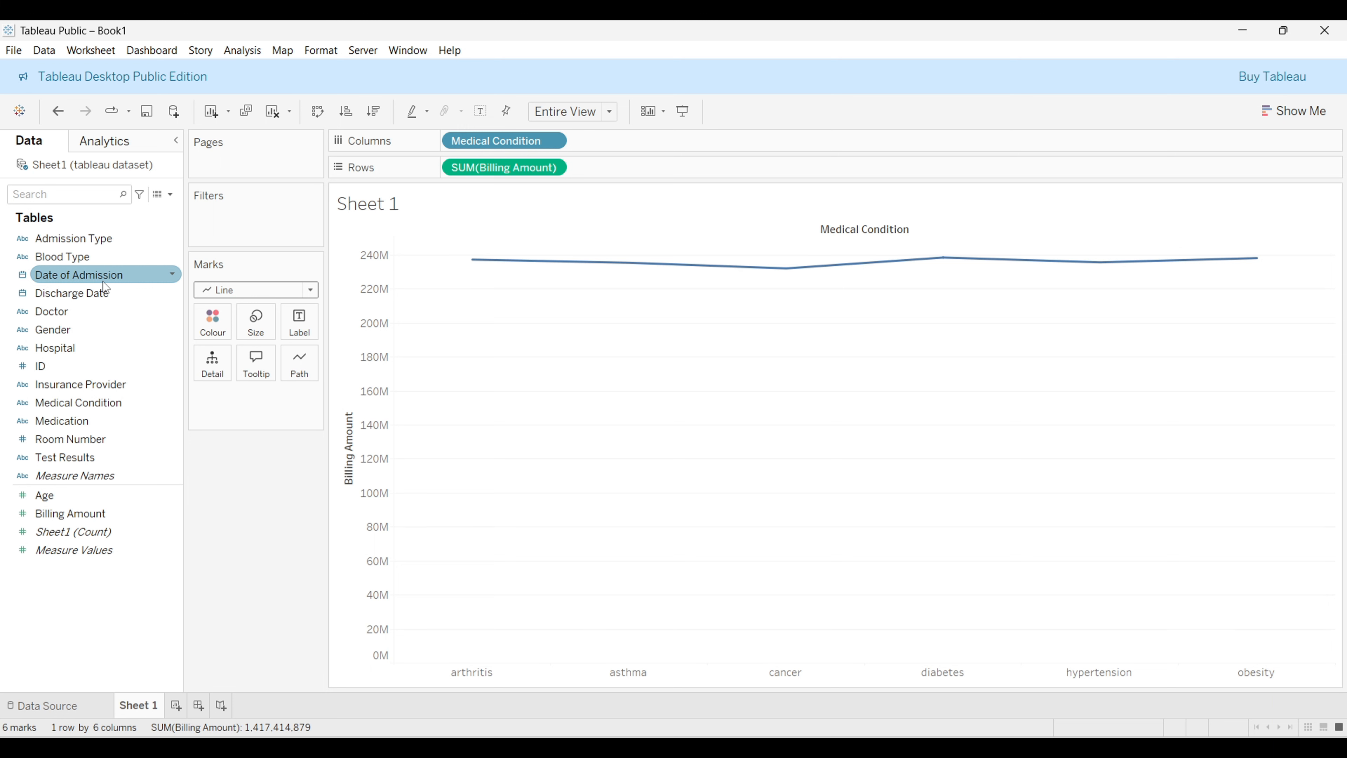
Step: Convert the view into a text table of summed billing amount by medical condition using Show Me
left_click(1294, 111)
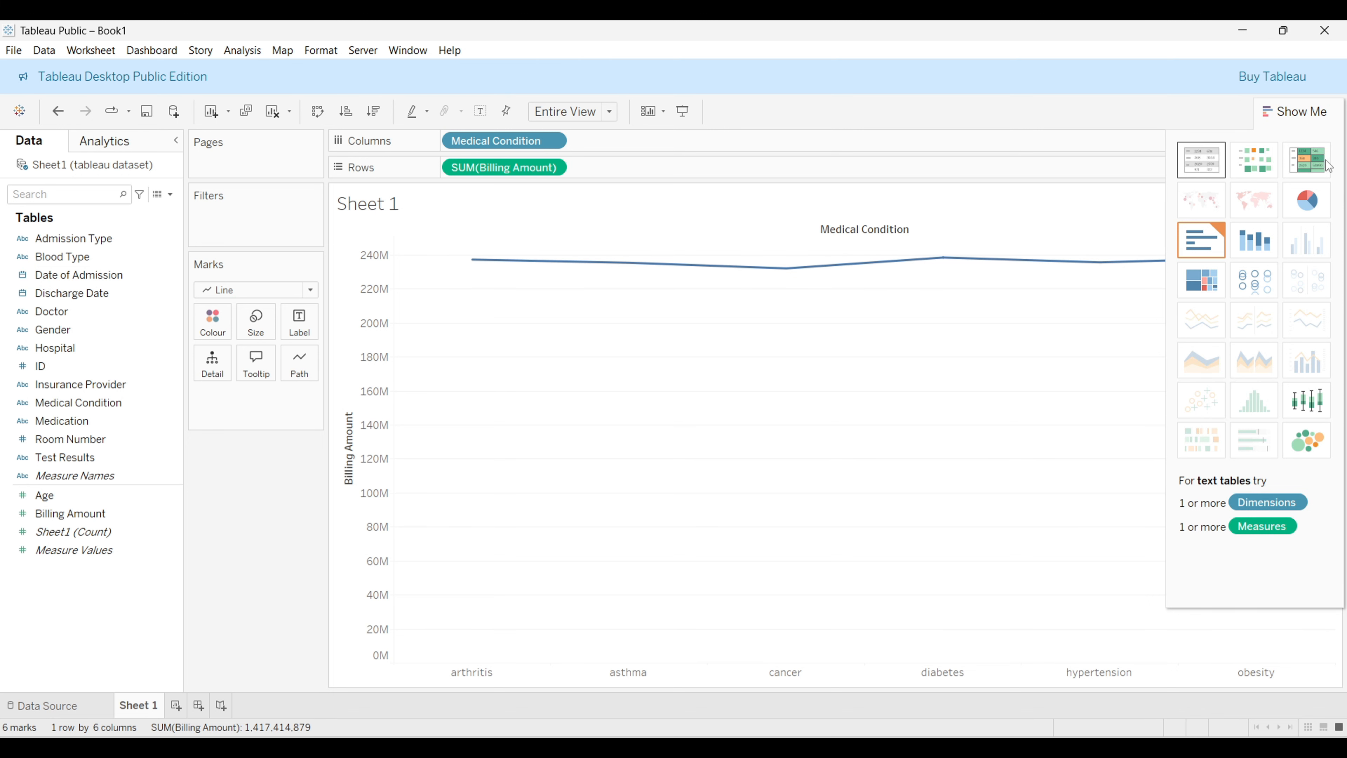
left_click(1214, 166)
mouse_move(468, 304)
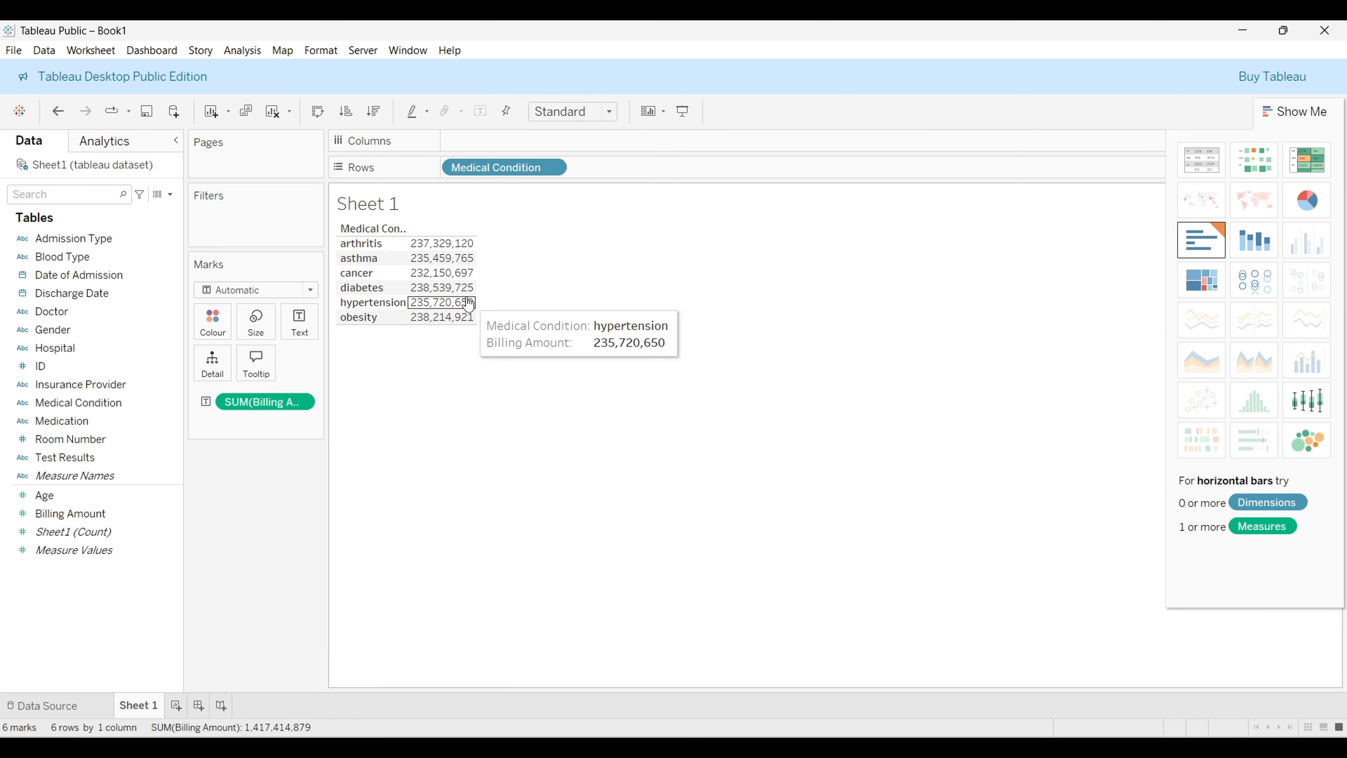
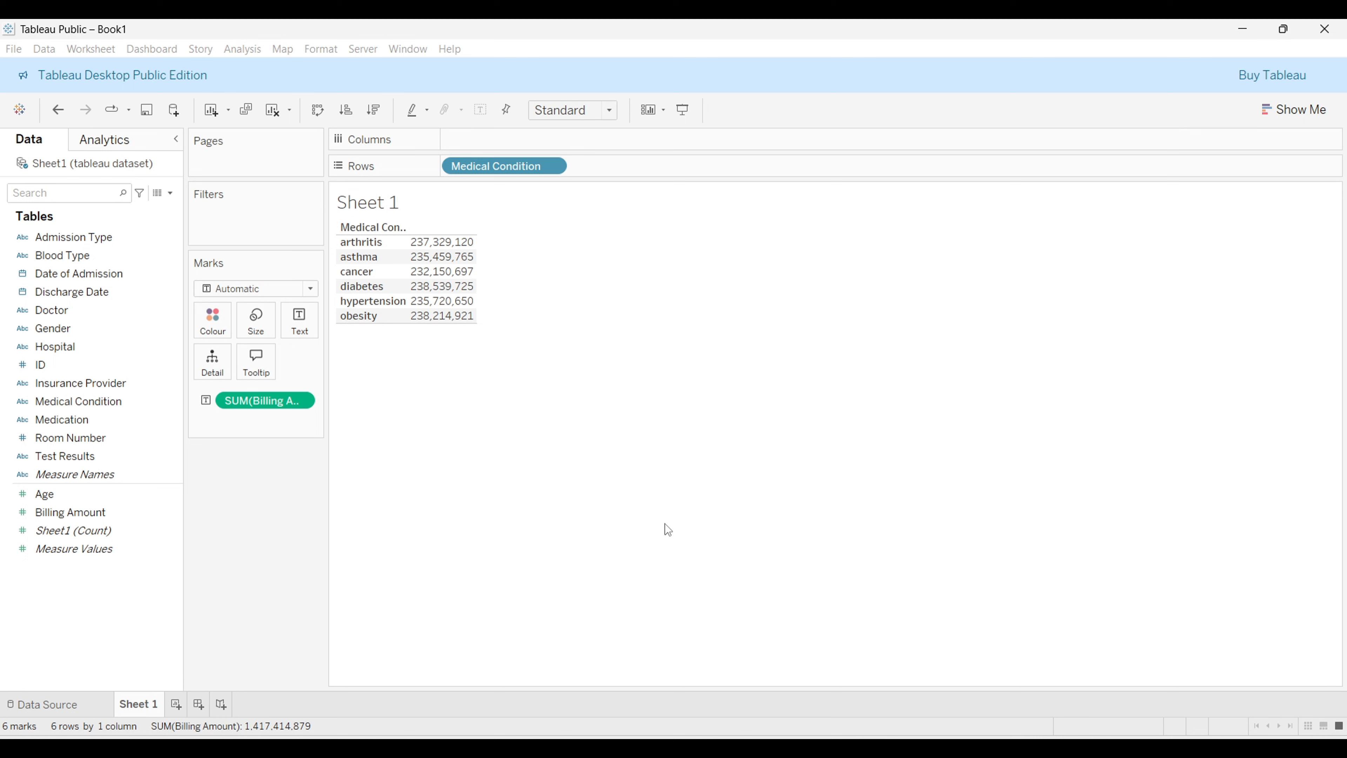
Step: Save the workbook to Tableau Public under the title Student Practical
left_click(665, 523)
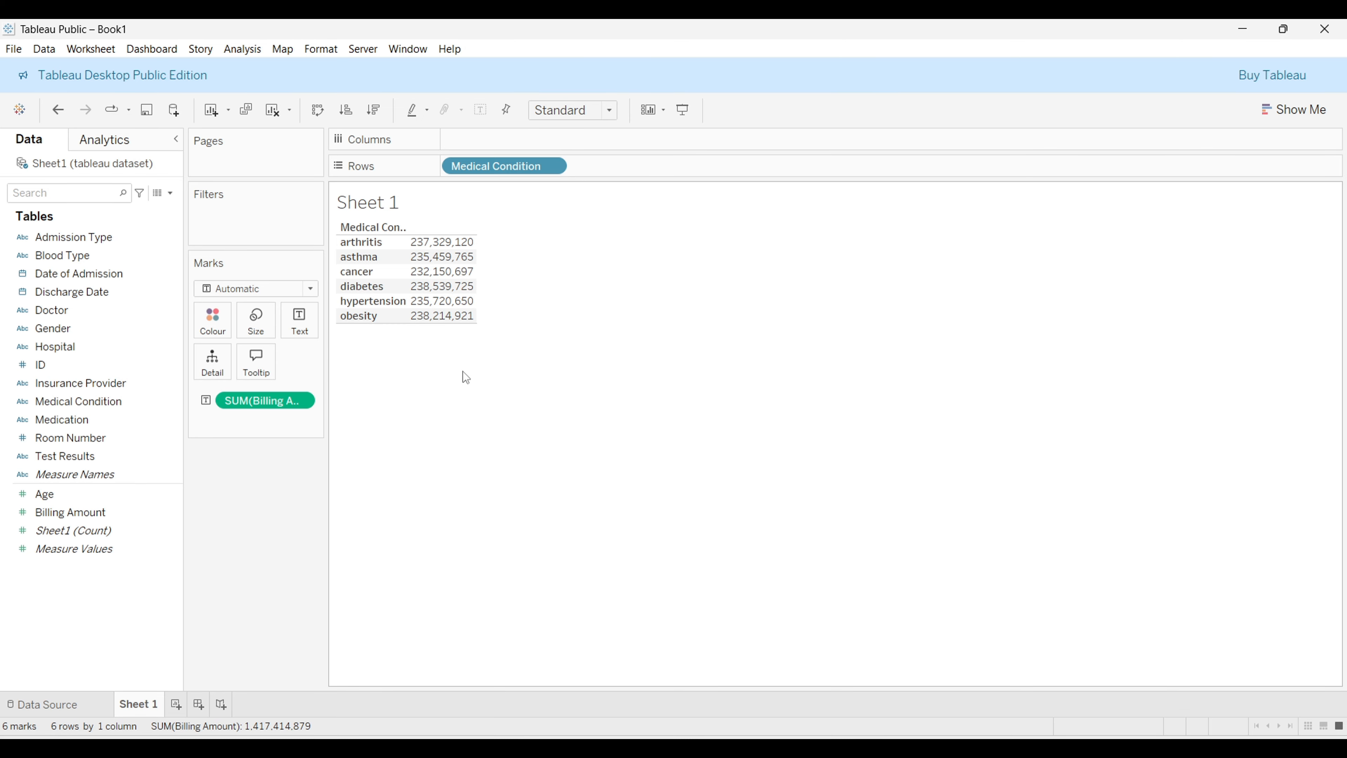
key("ctrl+s")
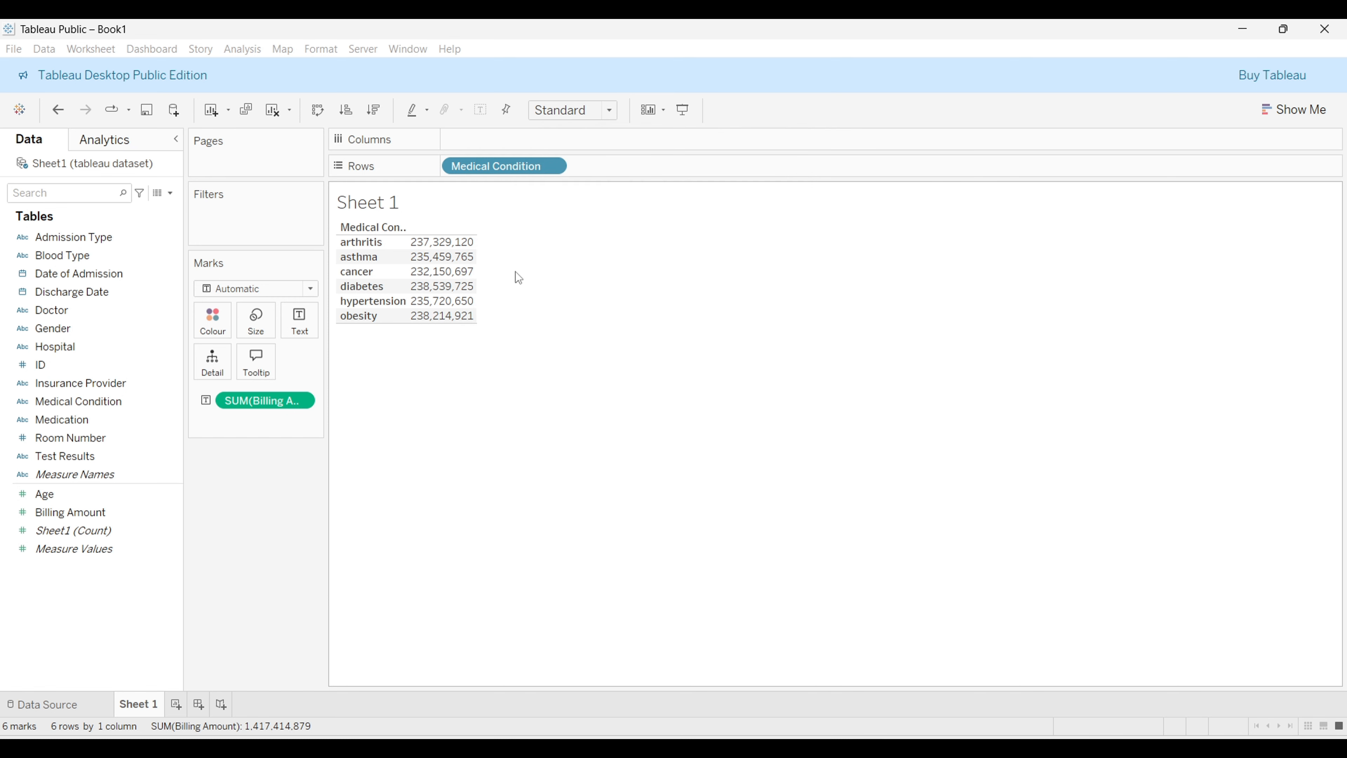
key("ctrl+s")
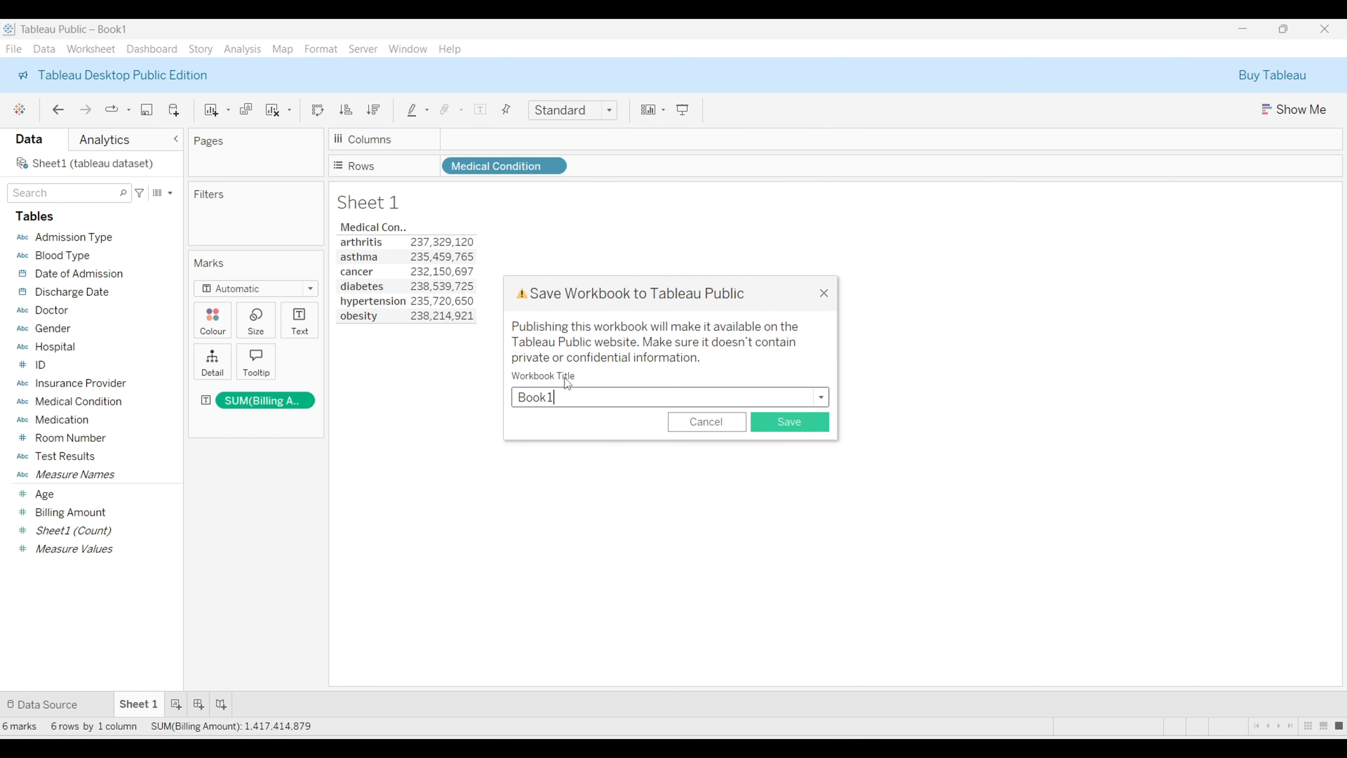
left_click(584, 403)
left_click_drag(584, 402, 519, 385)
type("Pract")
key("BackSpace")
key("BackSpace")
key("BackSpace")
key("BackSpace")
key("BackSpace")
type("Student Practical")
left_click(777, 421)
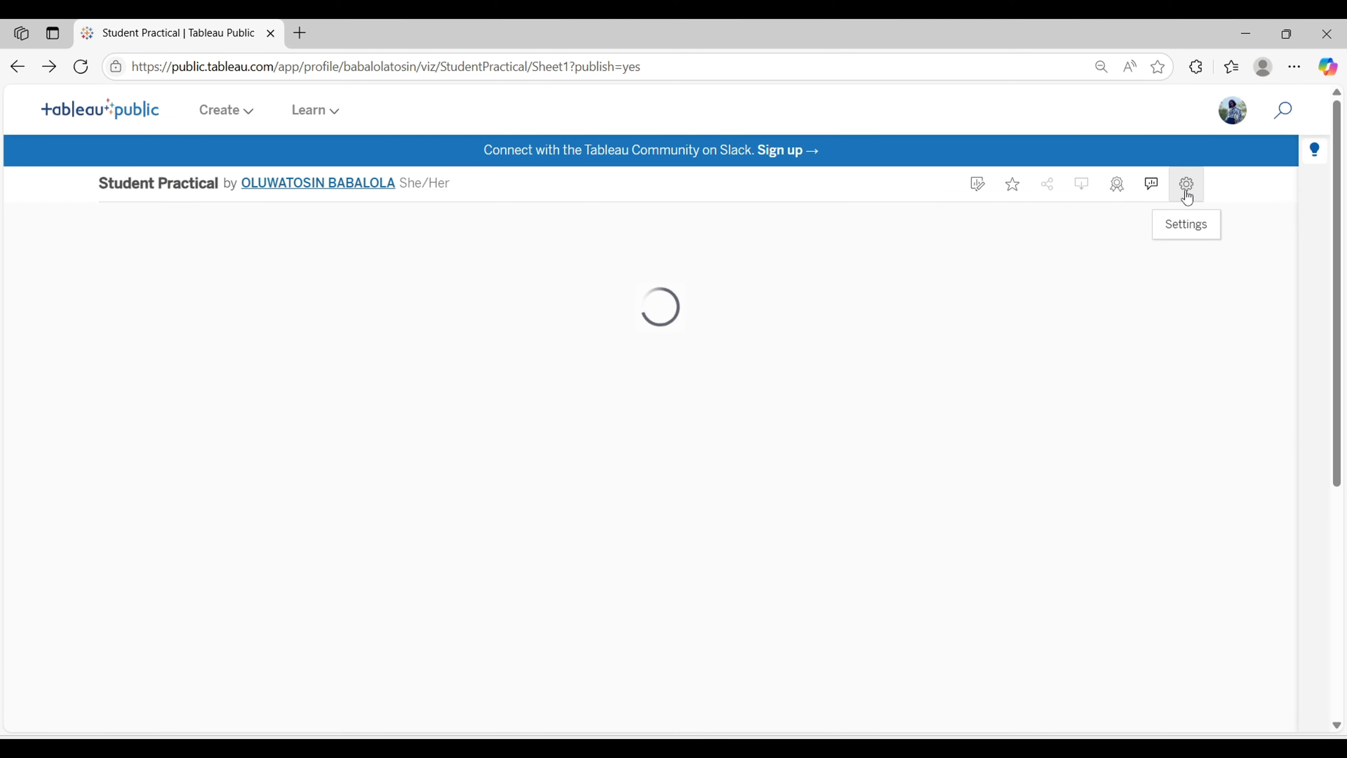
Step: Open the published viz's settings and turn off Show Viz on Profile
left_click(1186, 185)
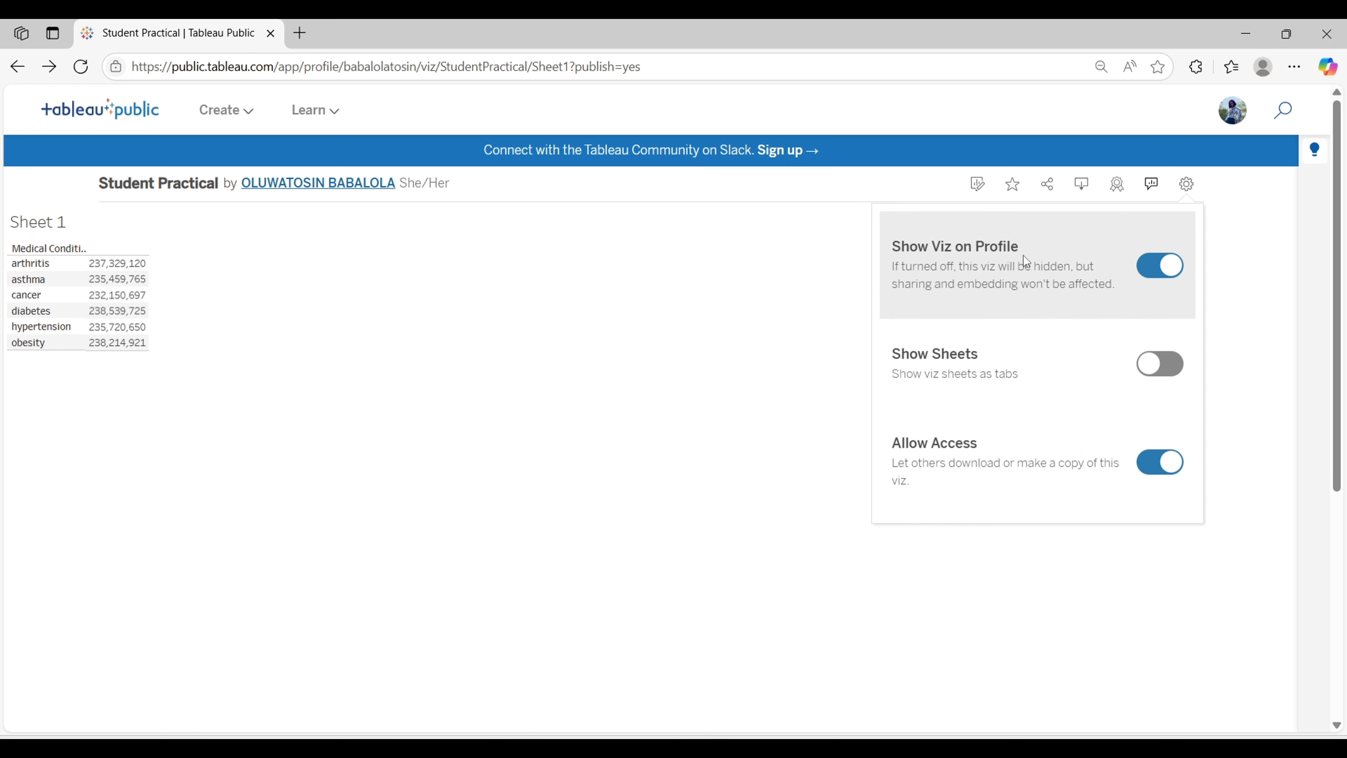
left_click(1175, 274)
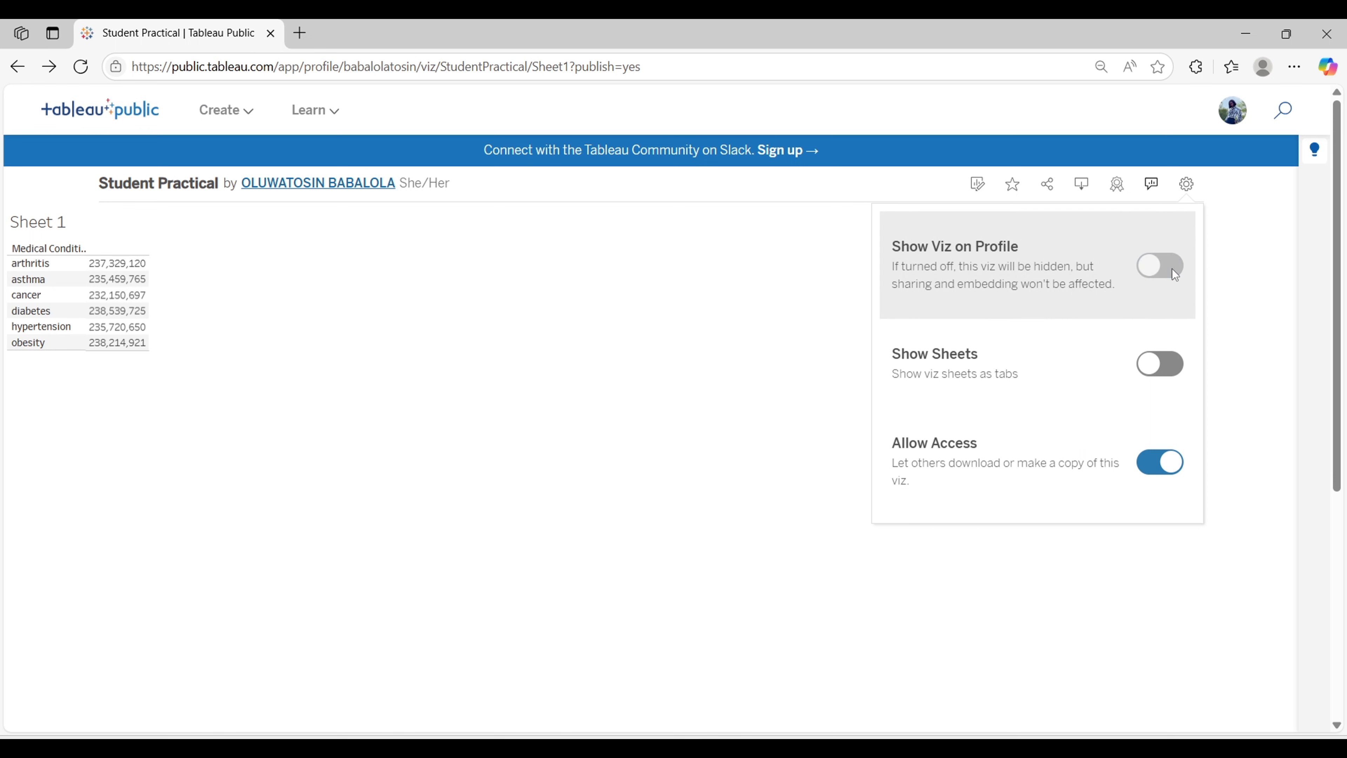
Step: Scroll through the published viz page to review its details section
left_click(651, 248)
scroll(652, 248, "down", 10)
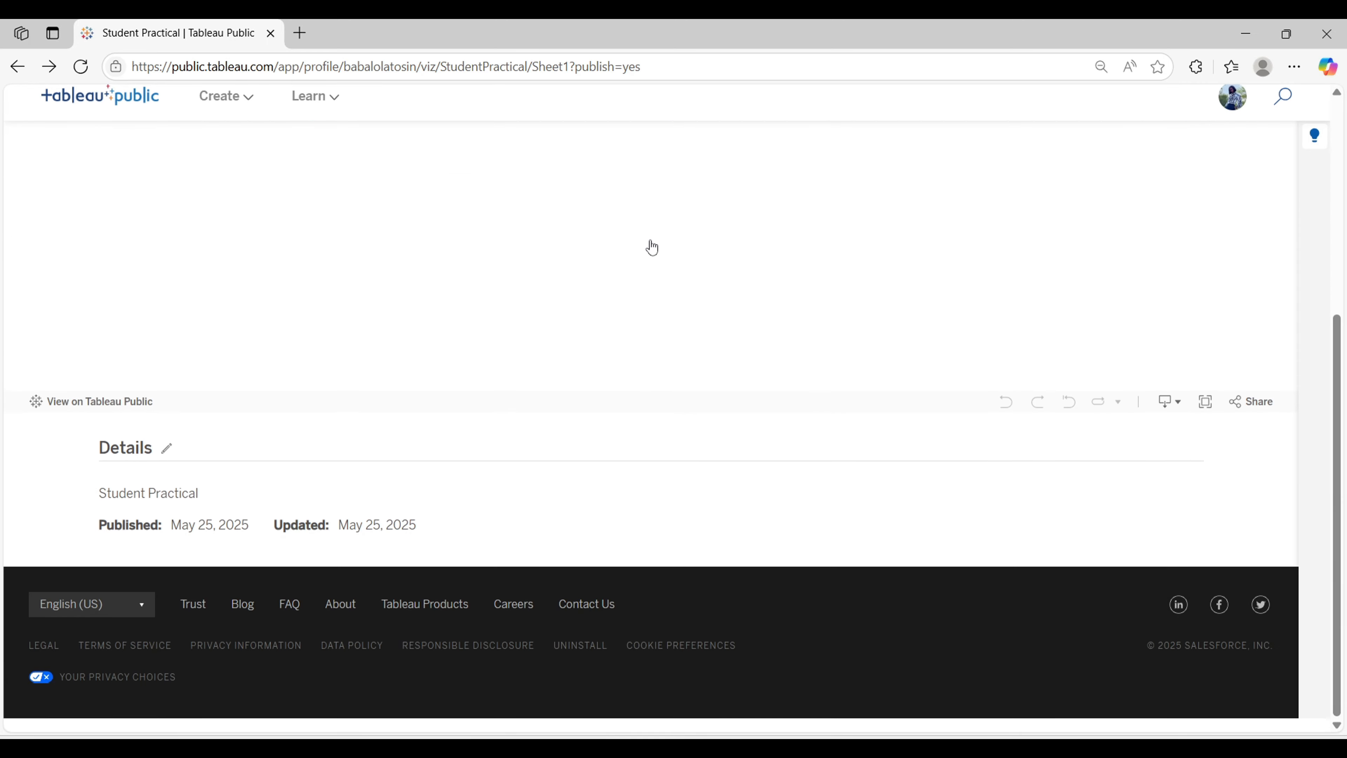
scroll(740, 256, "up", 5)
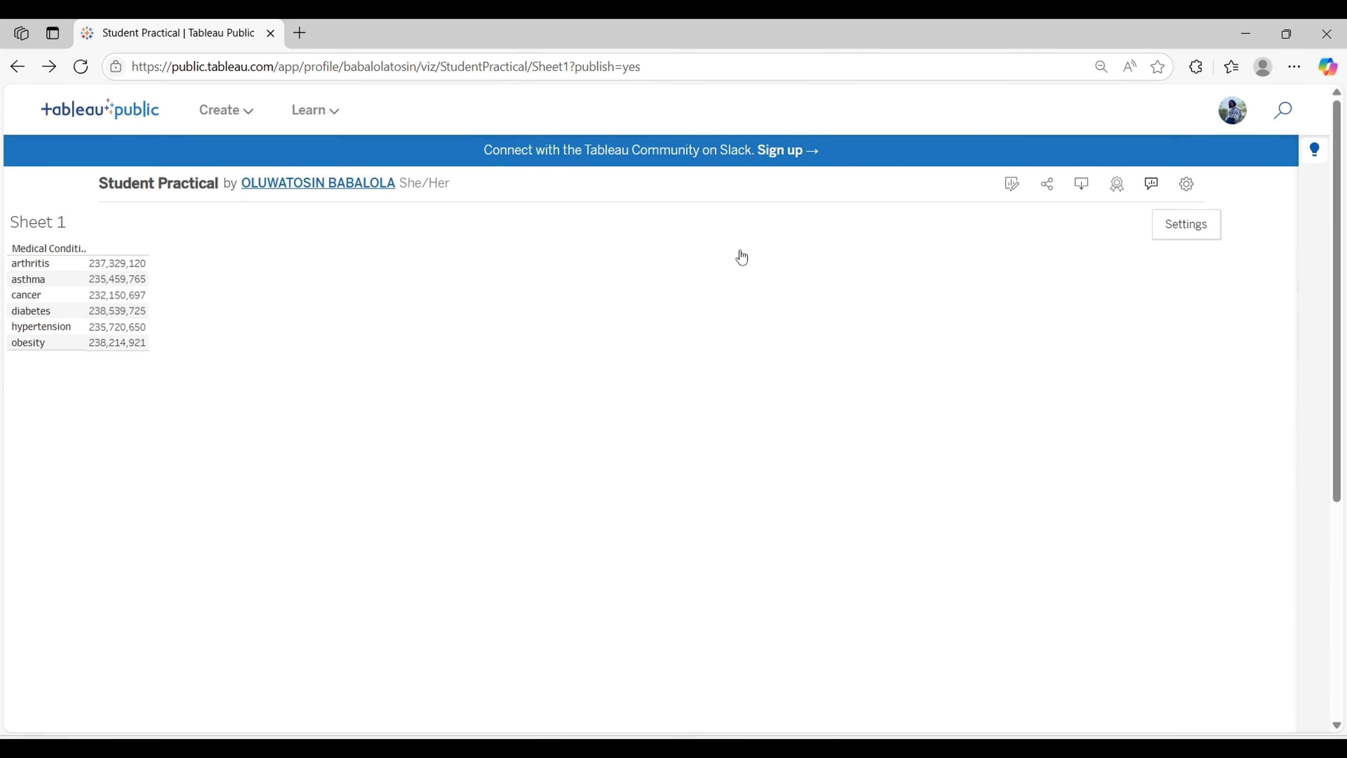